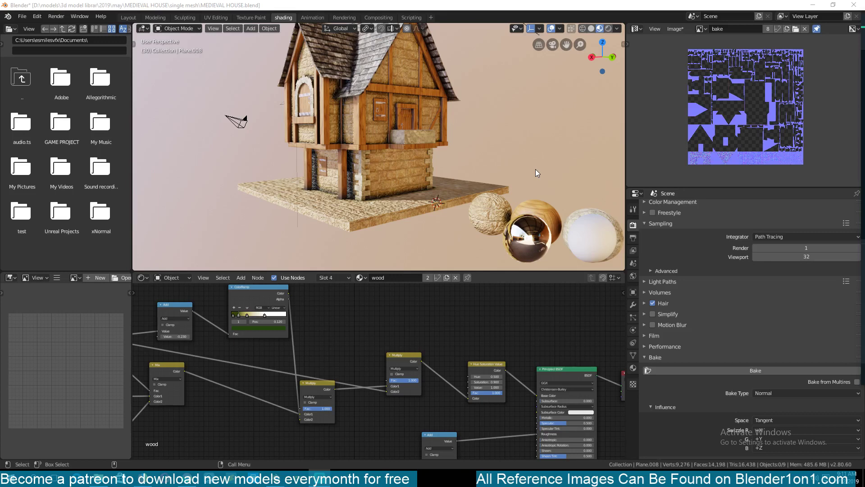
Step: Select the medieval house mesh in the scene
middle_drag(535, 169, 469, 166)
click(423, 140)
scroll(469, 166, up, 2)
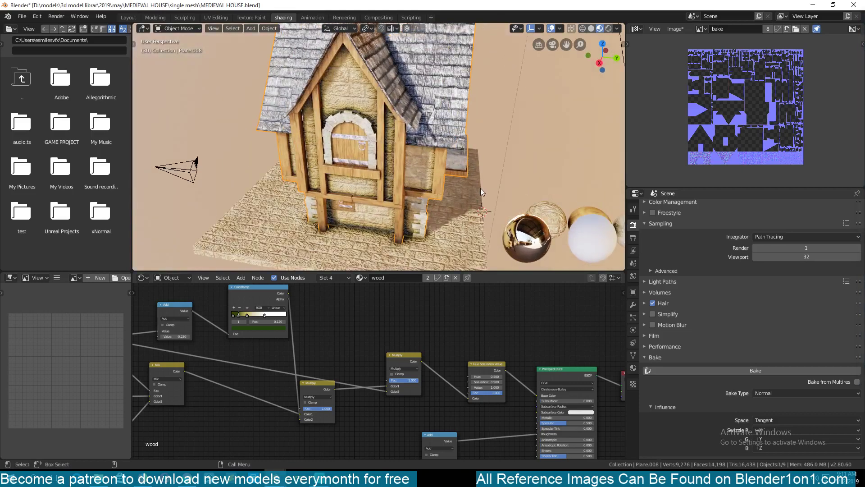
Step: Examine the textures and dirt shading on the house's walls, wooden beams, stone trim and roof from several angles
scroll(481, 188, up, 5)
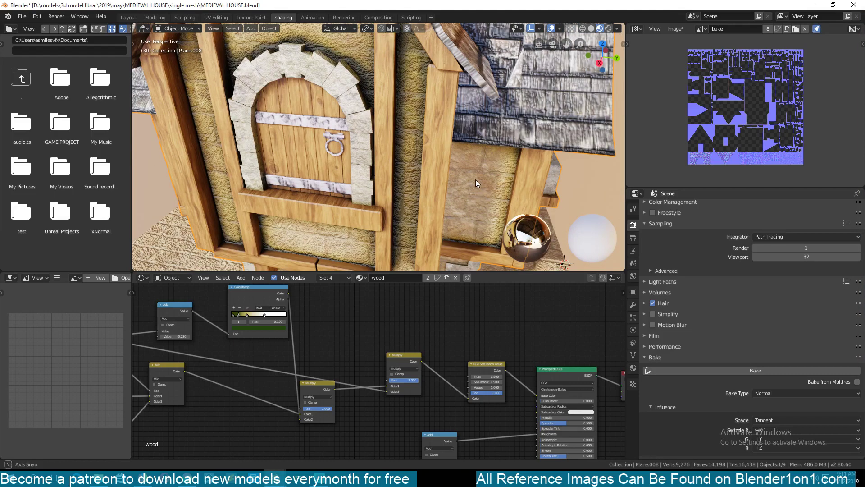
middle_drag(475, 179, 366, 114)
scroll(379, 130, up, 3)
scroll(380, 130, down, 2)
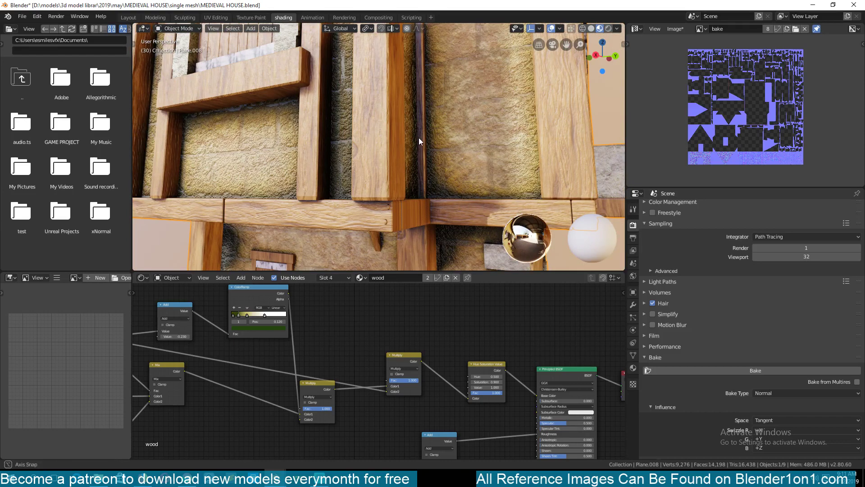
middle_drag(418, 137, 467, 144)
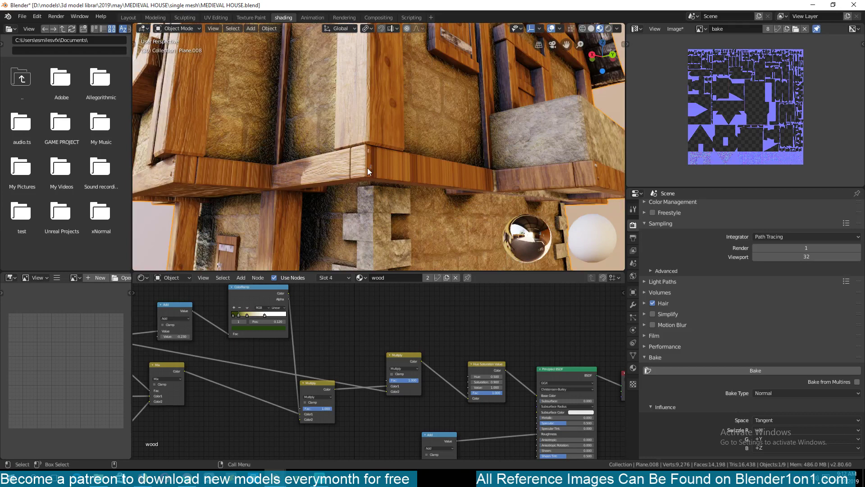
scroll(367, 168, down, 5)
middle_drag(380, 162, 411, 256)
scroll(424, 161, up, 5)
scroll(406, 203, down, 6)
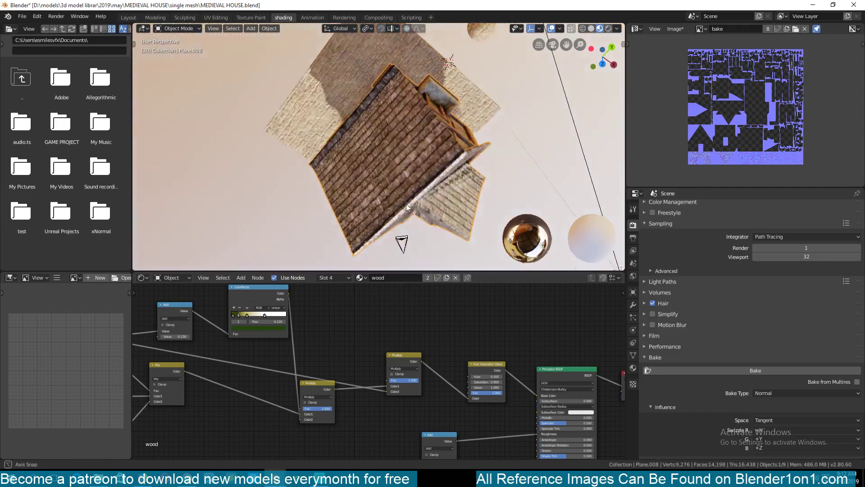
middle_drag(407, 204, 495, 253)
scroll(496, 412, up, 3)
scroll(529, 402, down, 6)
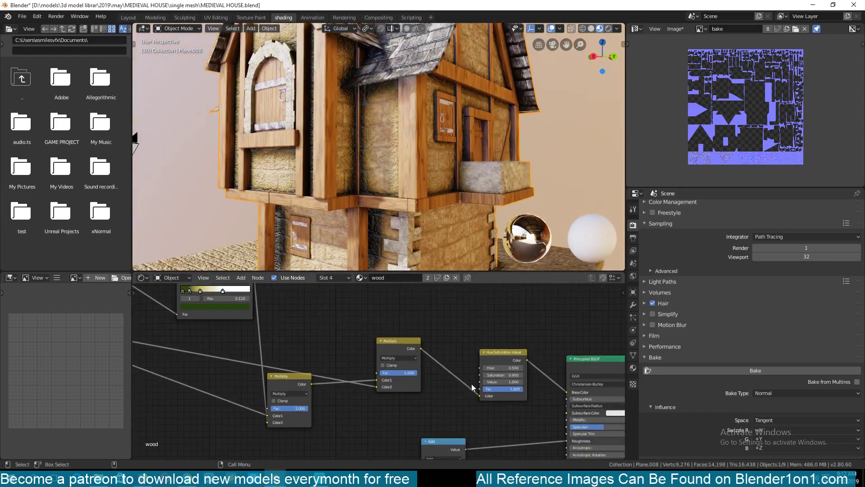
Step: Try lowering the factor of the Multiply node that blends the ColorRamp into the wood material's colour
middle_drag(485, 363, 554, 376)
mouse_move(541, 377)
mouse_down()
mouse_move(520, 377)
mouse_move(548, 372)
mouse_move(540, 372)
mouse_up()
scroll(509, 398, up, 3)
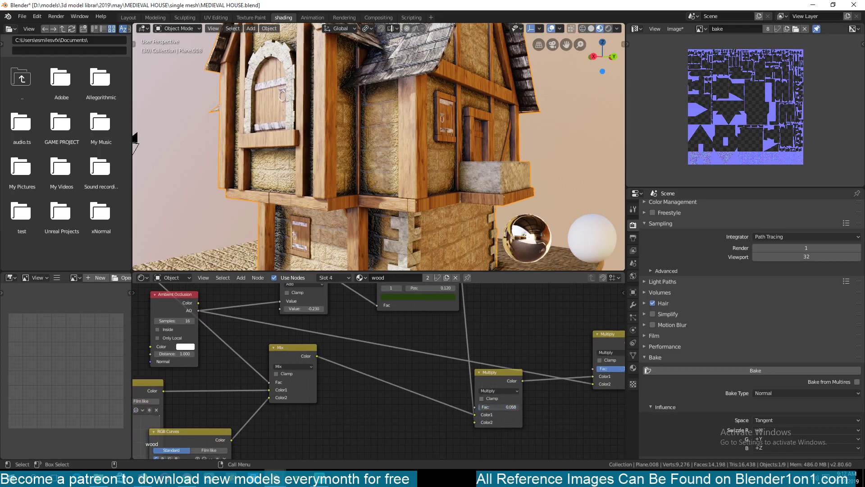
click(508, 392)
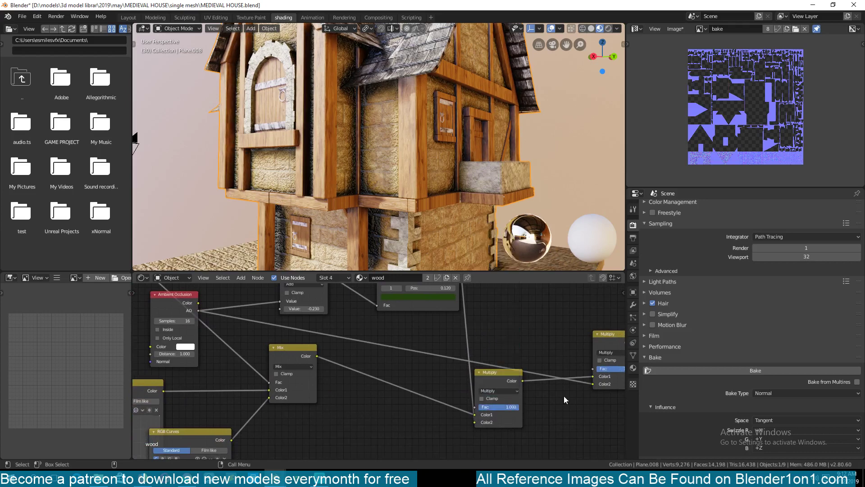
Step: Preview the wood material's ColorRamp output alone on the house, and return the preview to the Principled BSDF
middle_drag(484, 360, 489, 415)
ctrl+shift+click(432, 305)
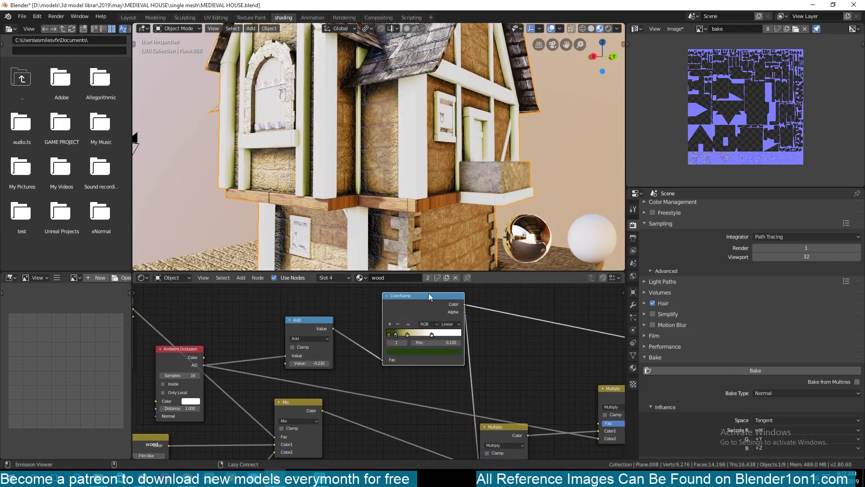
middle_drag(411, 212, 380, 202)
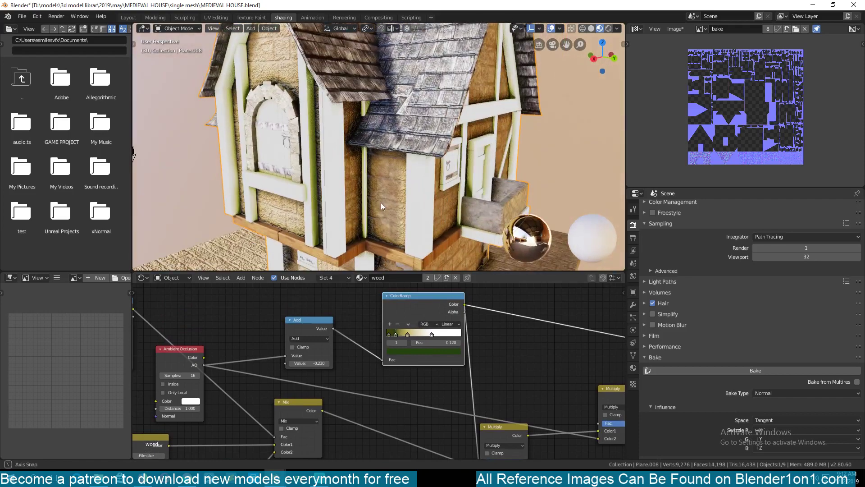
middle_drag(538, 370, 340, 323)
middle_drag(496, 341, 351, 321)
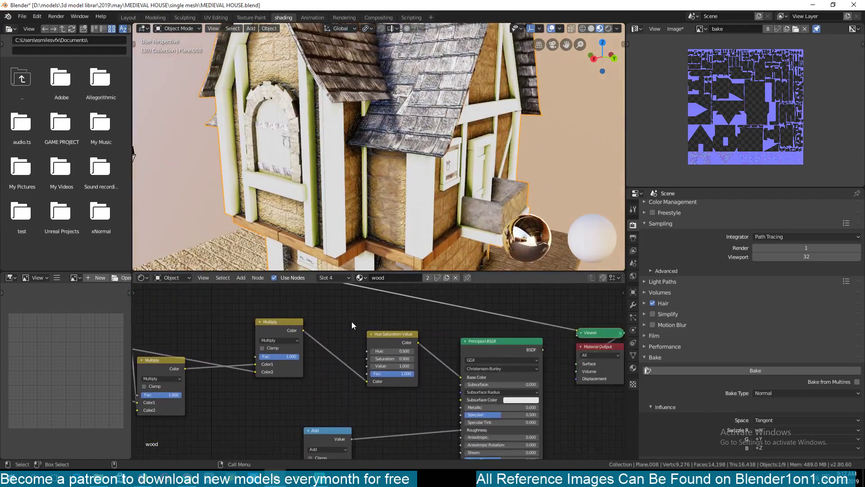
ctrl+shift+click(490, 346)
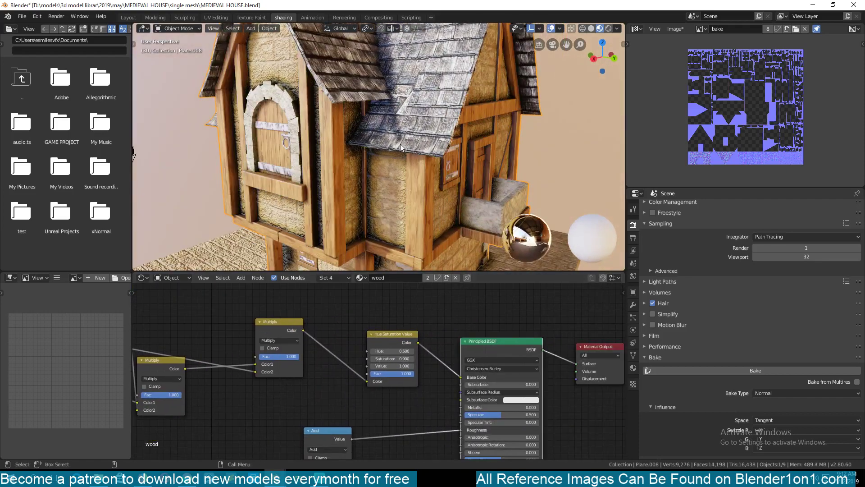
Step: Open the uvs material and try changing the factor of the Multiply node feeding its base colour
click(633, 368)
click(663, 218)
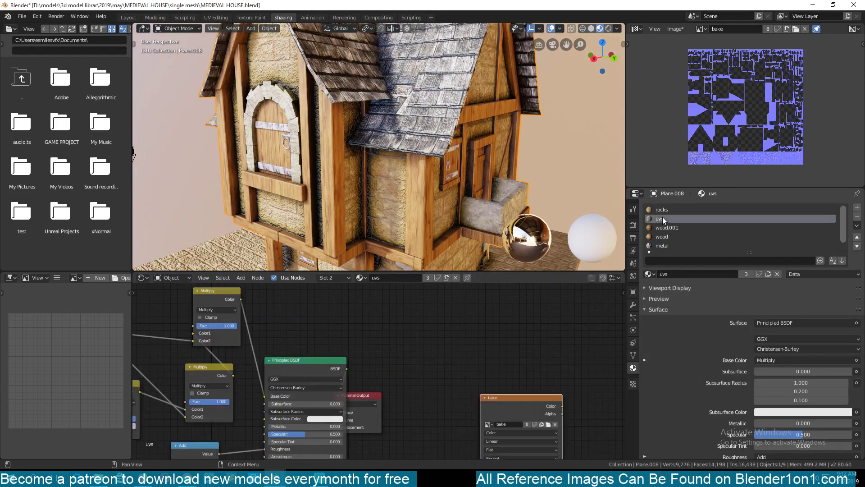
drag(368, 396, 458, 375)
middle_drag(246, 394, 503, 401)
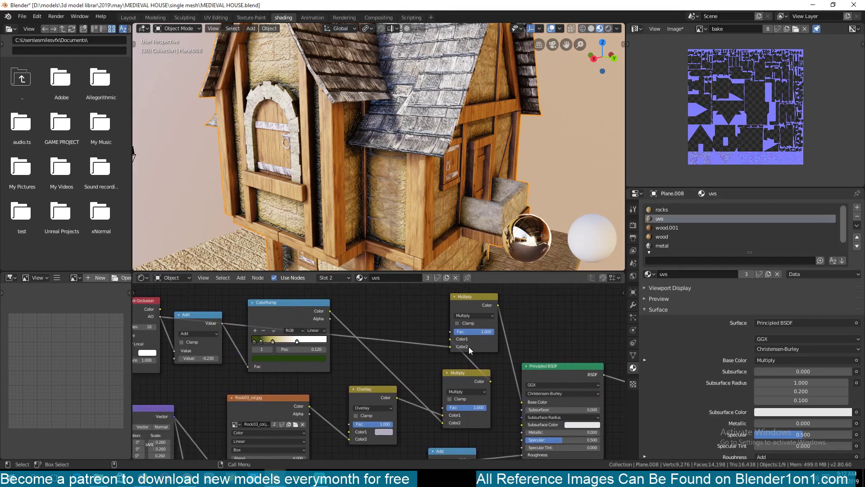
drag(484, 331, 485, 331)
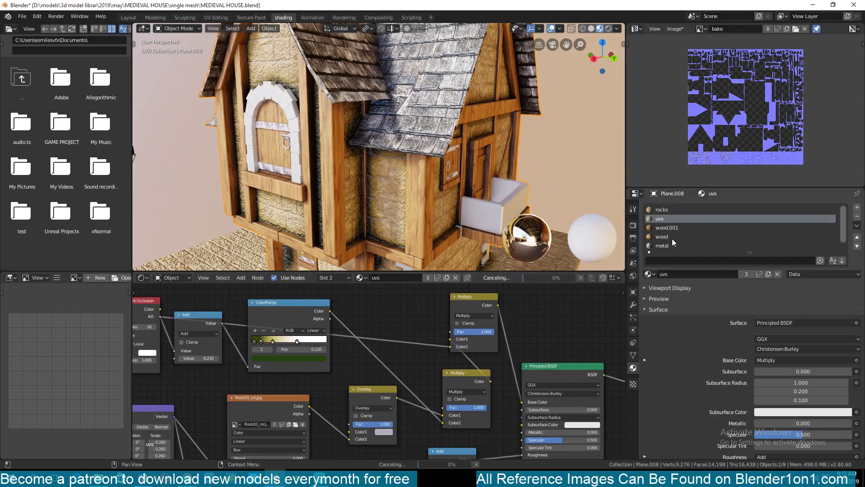
Step: Make the rocks material active and select the house faces assigned to it, ending in Object Mode
key(Tab)
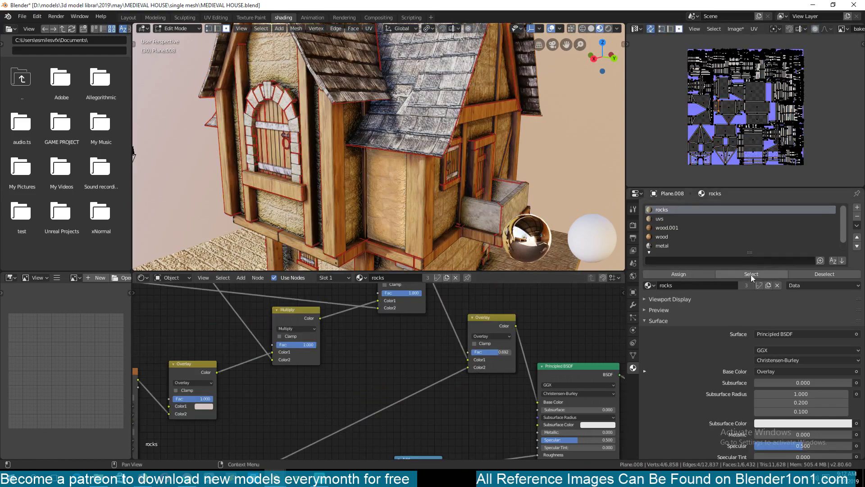
click(763, 274)
key(Tab)
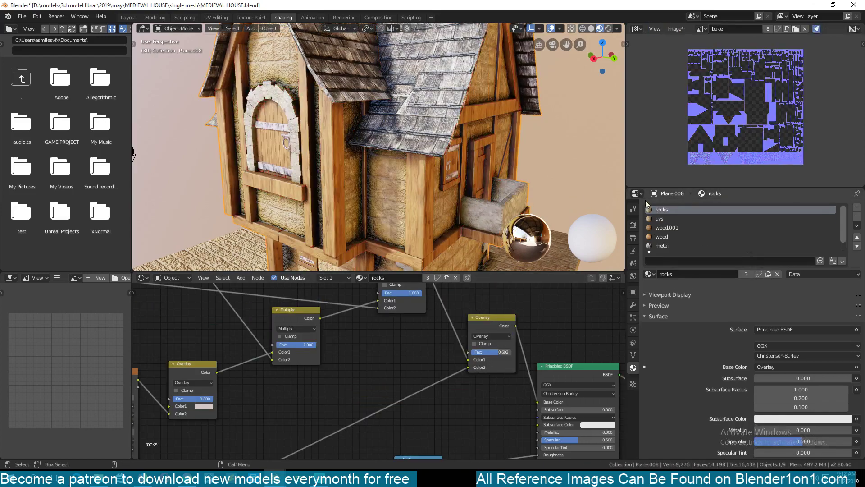
Step: Set the factor of the rocks material's Multiply node fed by the Ambient Occlusion output to 0
middle_drag(466, 372, 500, 408)
scroll(396, 368, up, 3)
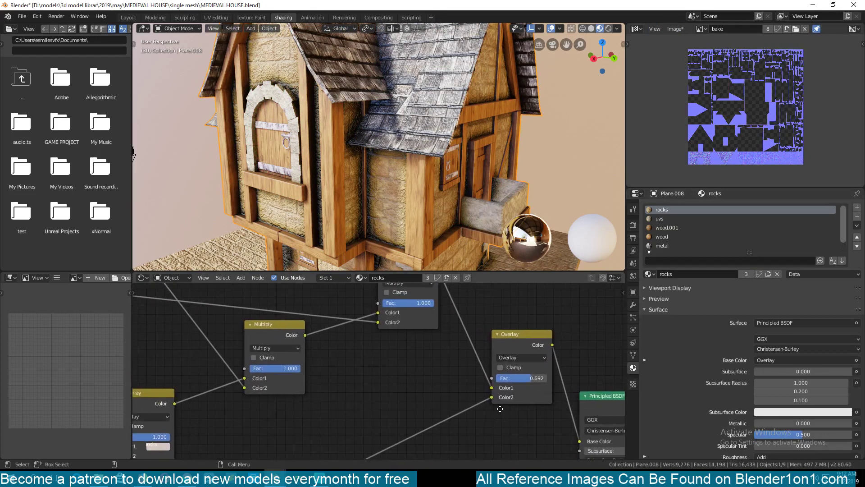
scroll(389, 357, down, 5)
middle_drag(389, 357, 487, 398)
middle_drag(315, 349, 513, 368)
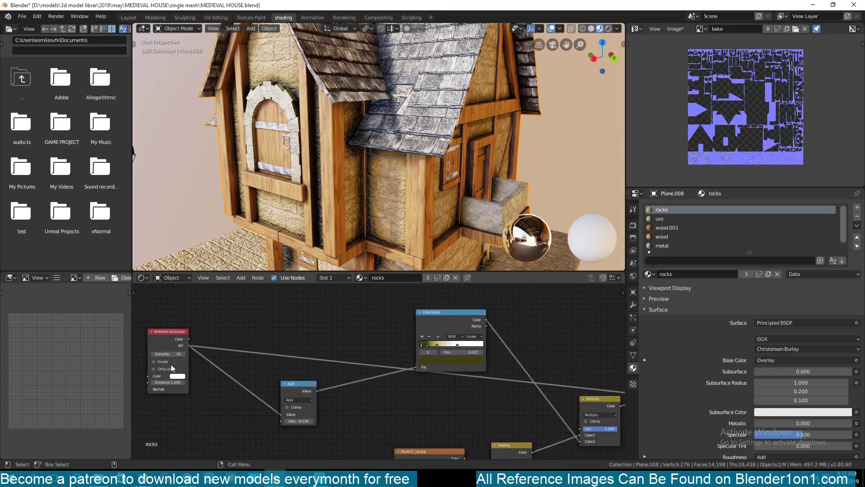
middle_drag(320, 375, 180, 356)
drag(566, 368, 532, 364)
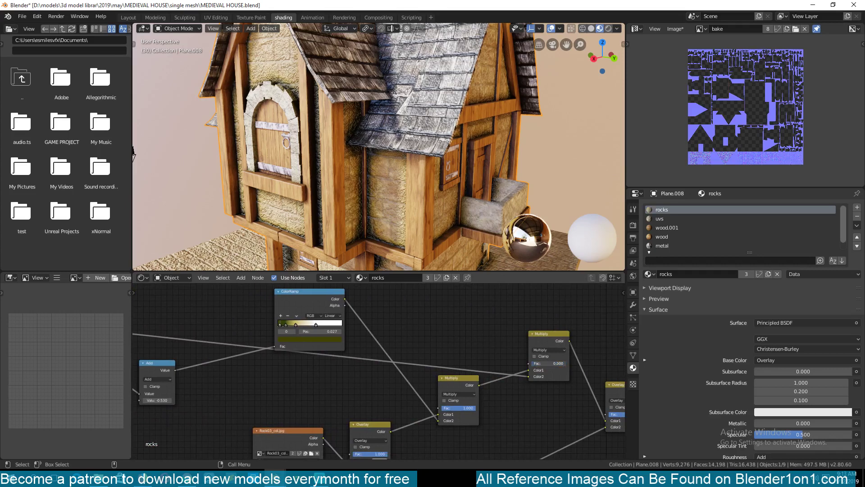
Step: Set the rocks Multiply node fed by the ColorRamp to a factor of 0.967 and Overlay blending
middle_drag(531, 408, 545, 369)
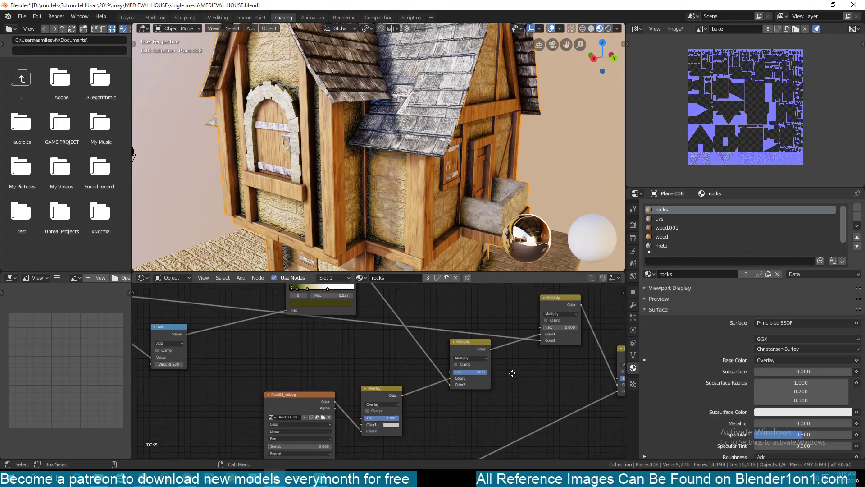
drag(479, 374, 487, 369)
middle_drag(329, 346, 375, 377)
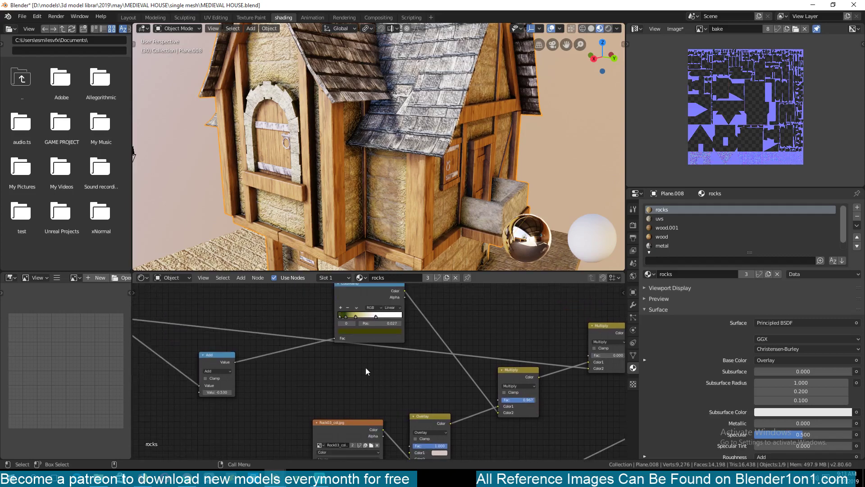
scroll(367, 369, up, 4)
middle_drag(343, 329, 360, 362)
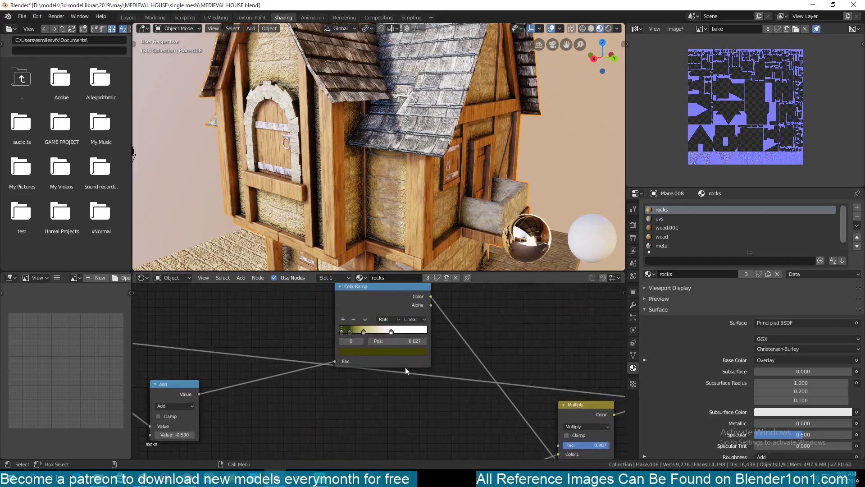
click(586, 426)
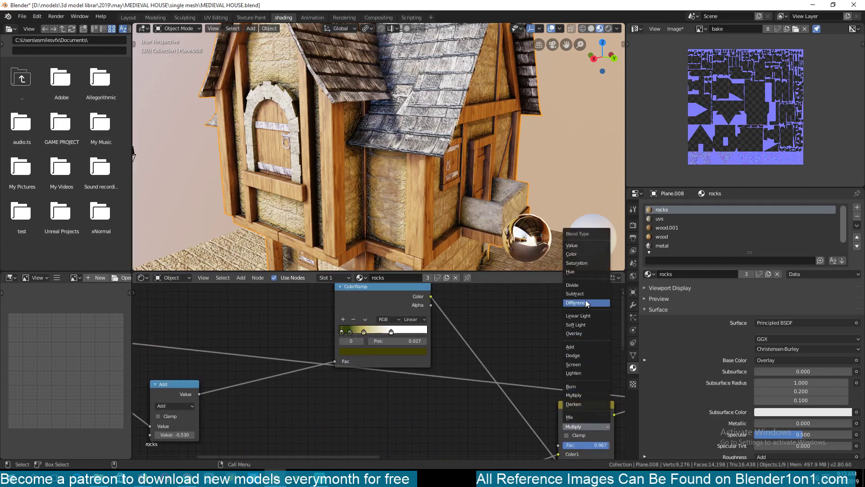
click(585, 334)
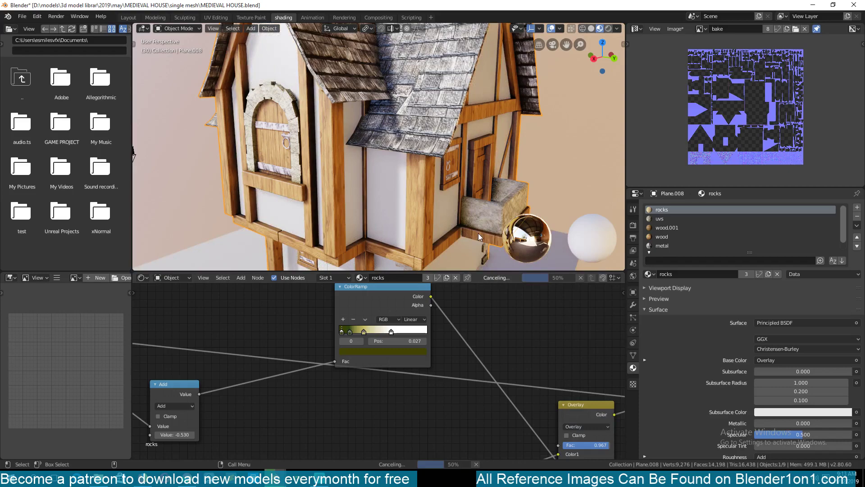
Step: Examine the house's walls from all sides, close up and at a distance, with the Overlay blending on the rocks material
scroll(478, 234, down, 5)
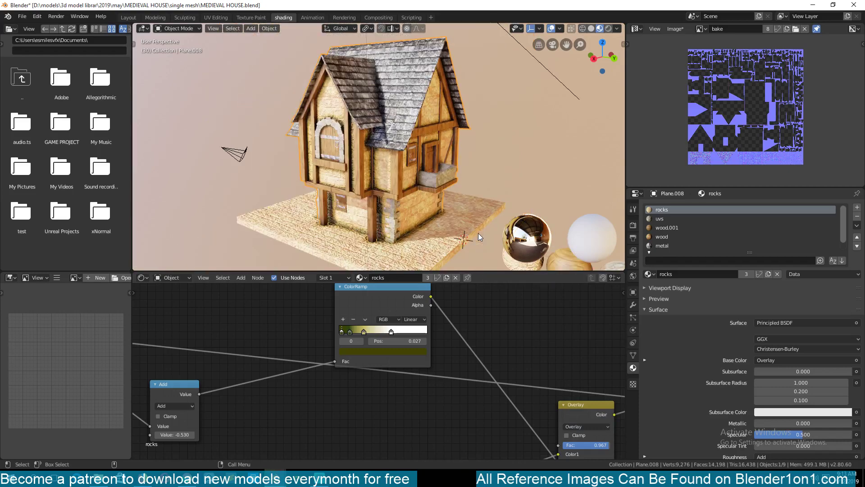
scroll(478, 233, up, 6)
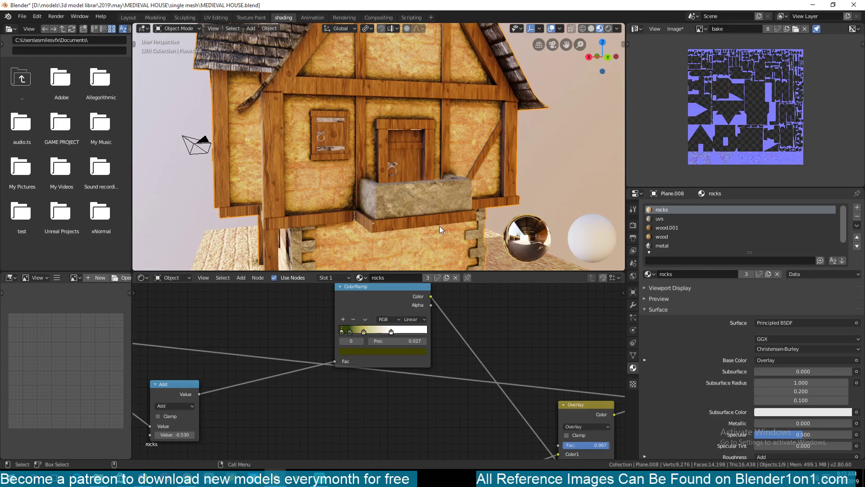
scroll(440, 226, down, 3)
middle_drag(428, 225, 469, 217)
scroll(488, 220, up, 4)
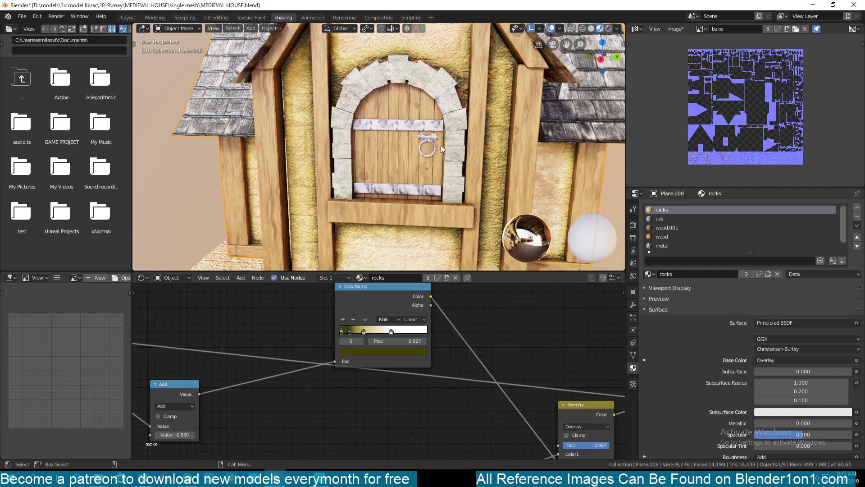
middle_drag(440, 145, 380, 142)
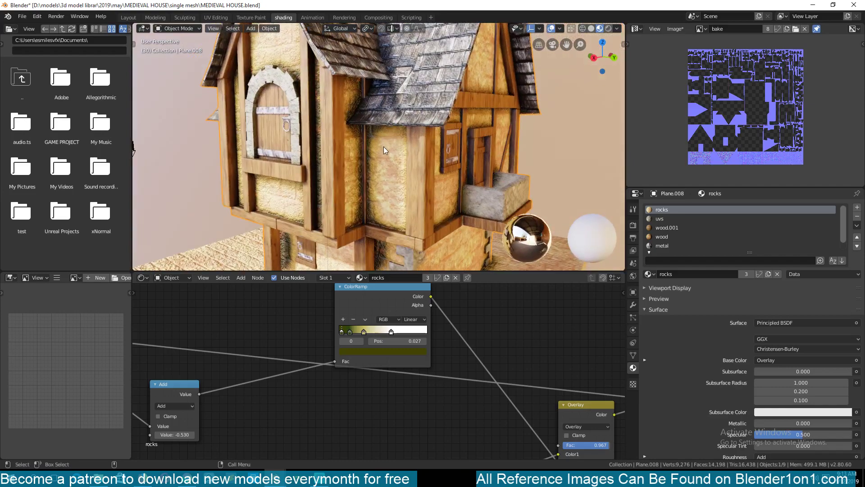
scroll(374, 140, up, 4)
scroll(421, 180, down, 7)
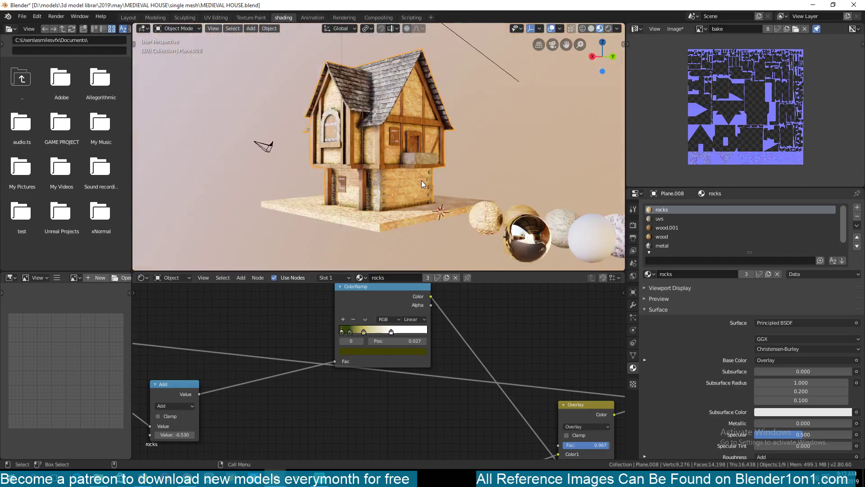
middle_drag(421, 181, 315, 190)
scroll(380, 199, up, 4)
middle_drag(371, 215, 419, 220)
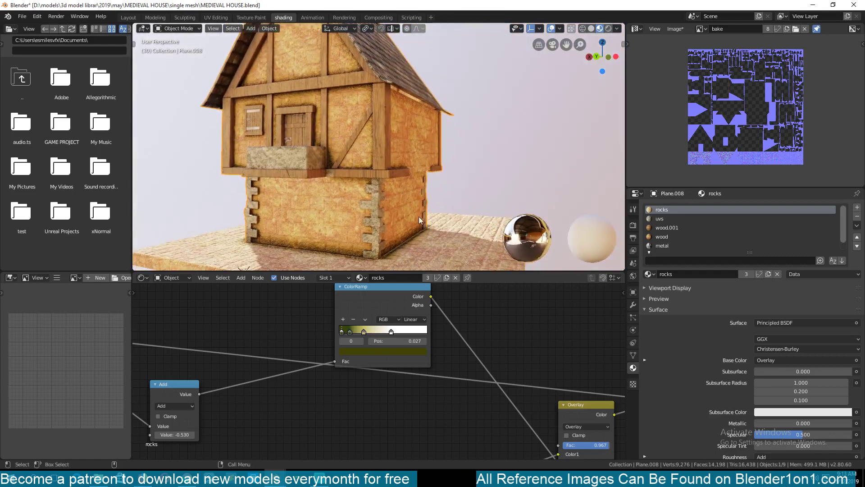
scroll(344, 119, down, 3)
middle_drag(363, 142, 415, 176)
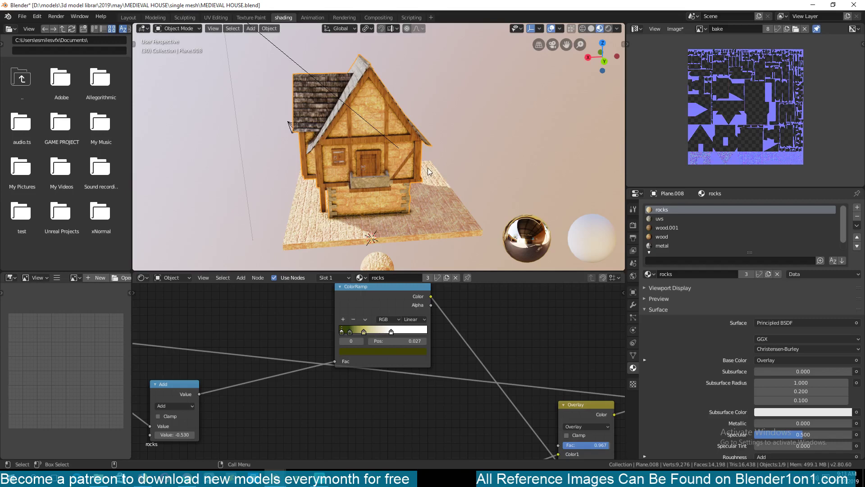
middle_drag(428, 167, 473, 163)
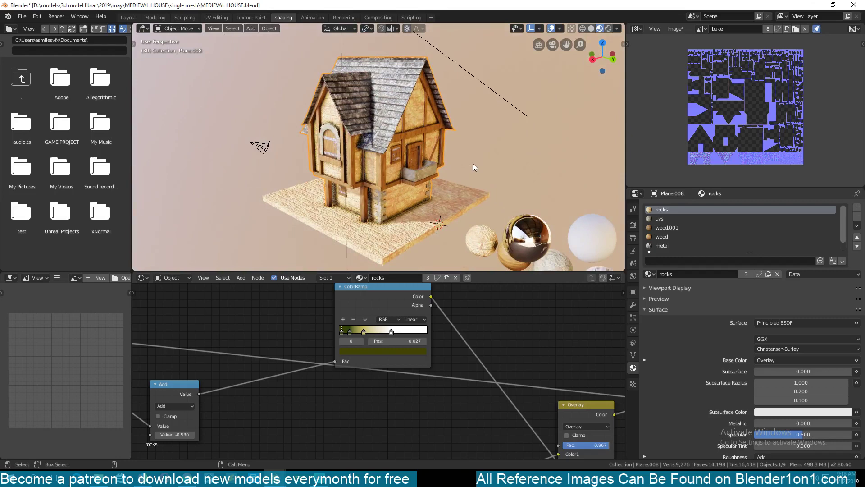
middle_drag(473, 163, 409, 187)
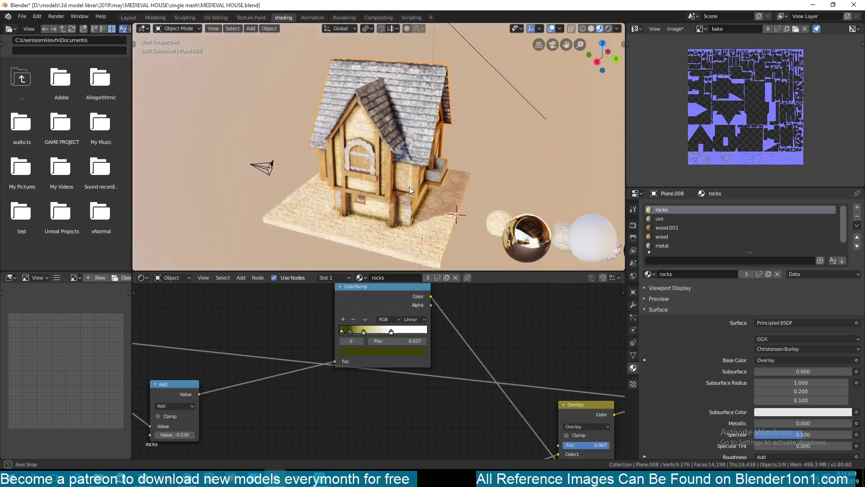
scroll(410, 161, up, 5)
middle_drag(409, 145, 402, 128)
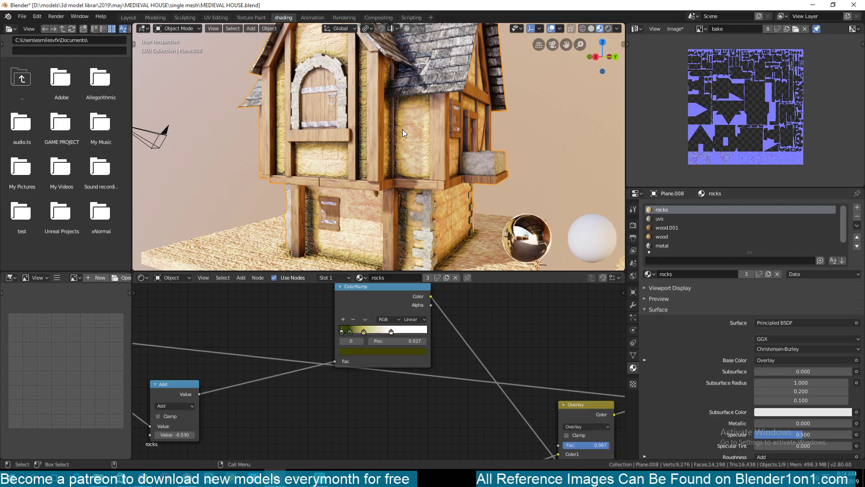
Step: Bring up the render bake settings and select the bake image texture node in the rocks material
scroll(451, 258, down, 2)
scroll(450, 340, down, 5)
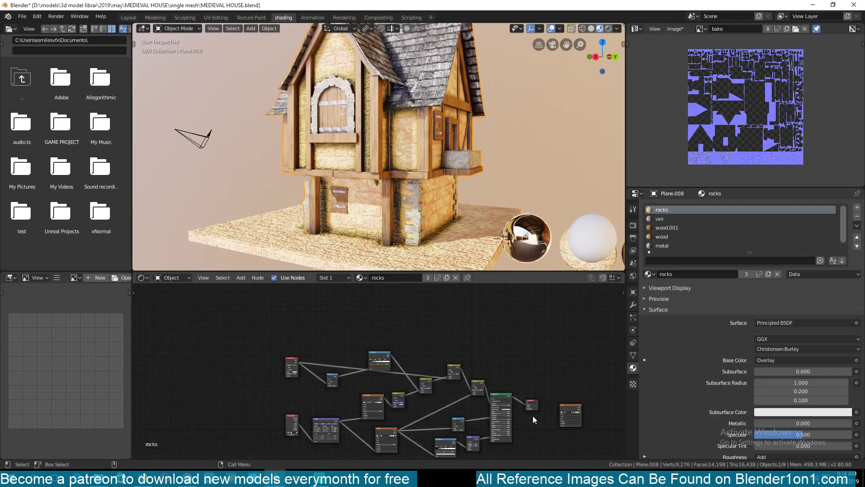
middle_drag(532, 416, 509, 374)
scroll(468, 355, up, 2)
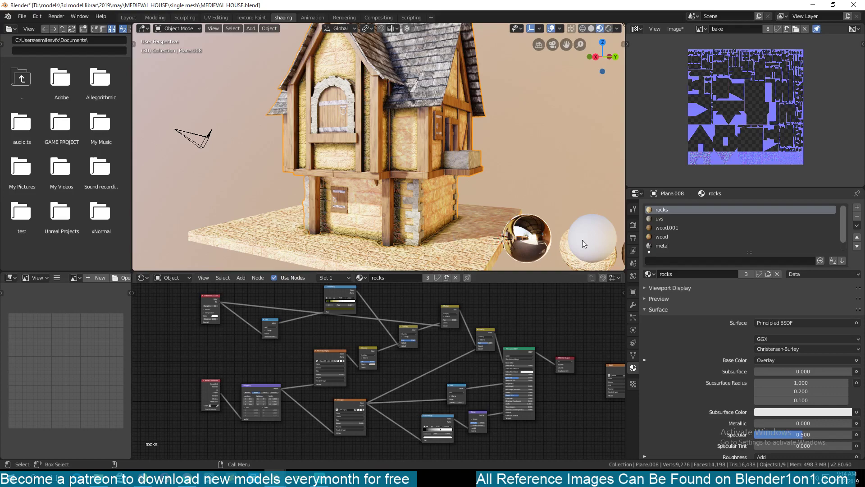
click(633, 238)
click(633, 225)
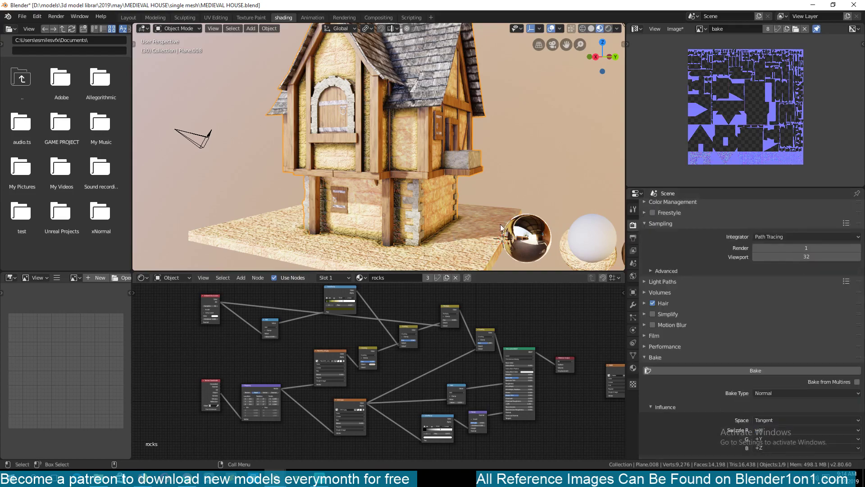
middle_drag(616, 368, 419, 329)
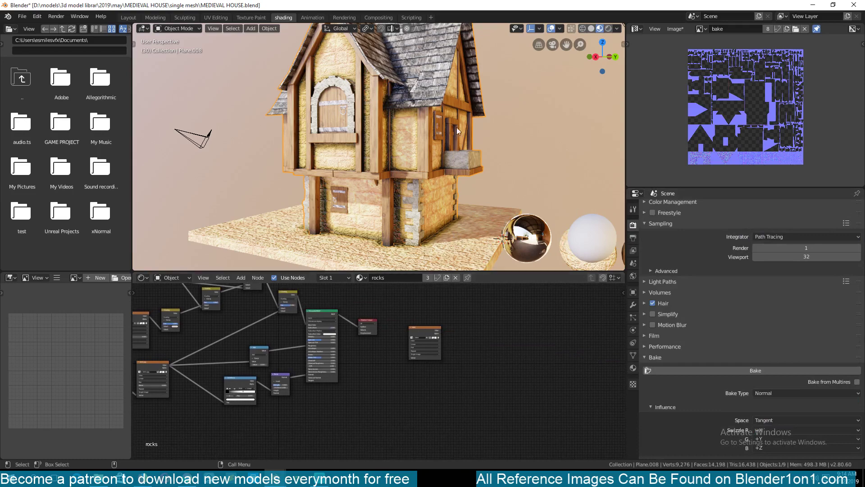
middle_drag(457, 127, 404, 174)
scroll(427, 331, up, 4)
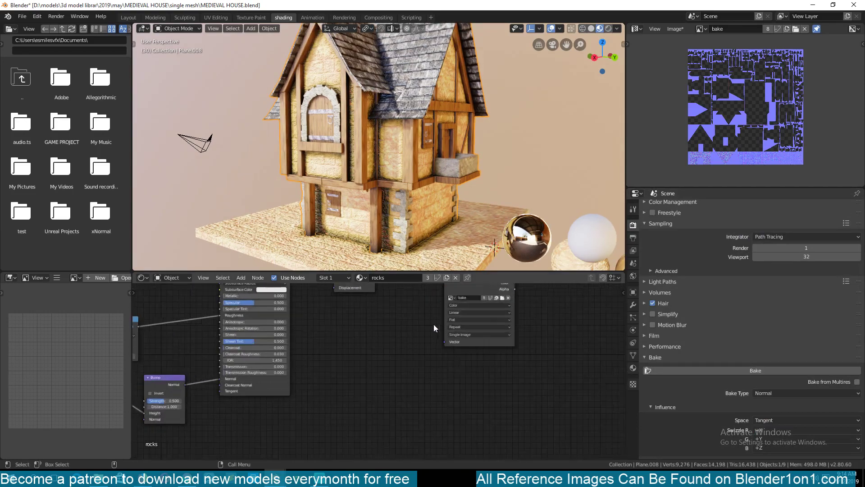
scroll(779, 107, up, 1)
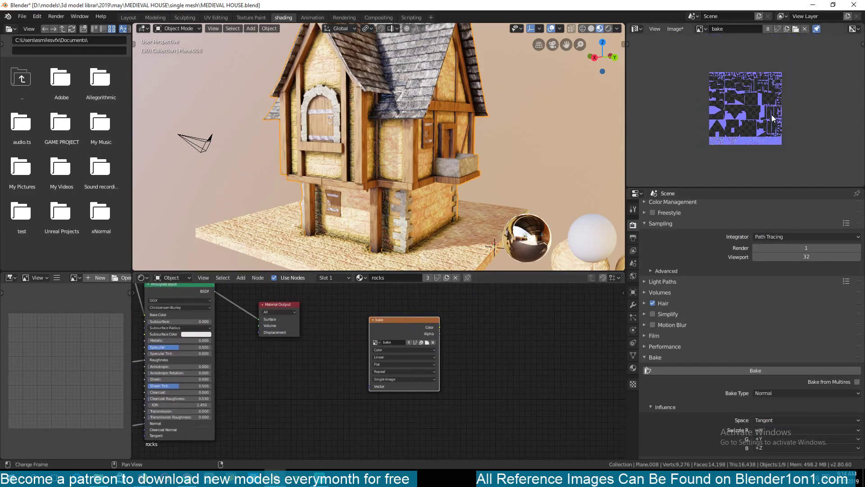
Step: Examine the bake image's source file, size and view properties, ending with its properties hidden again
scroll(769, 115, up, 2)
key(n)
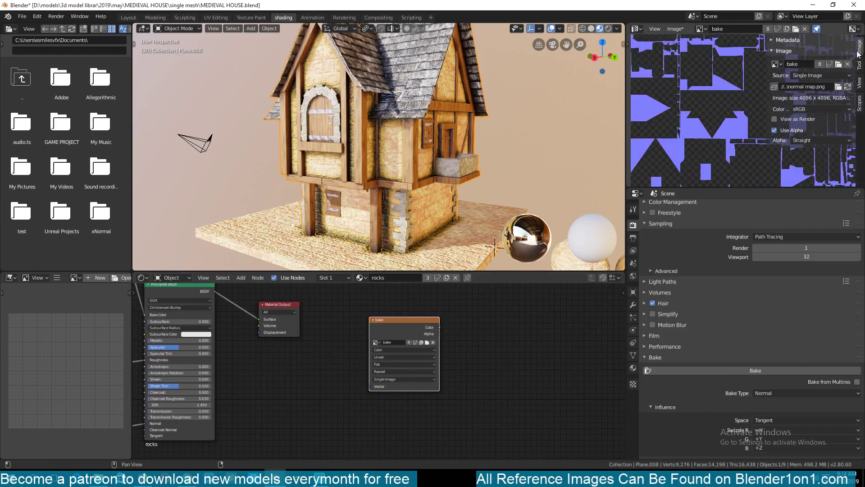
click(860, 79)
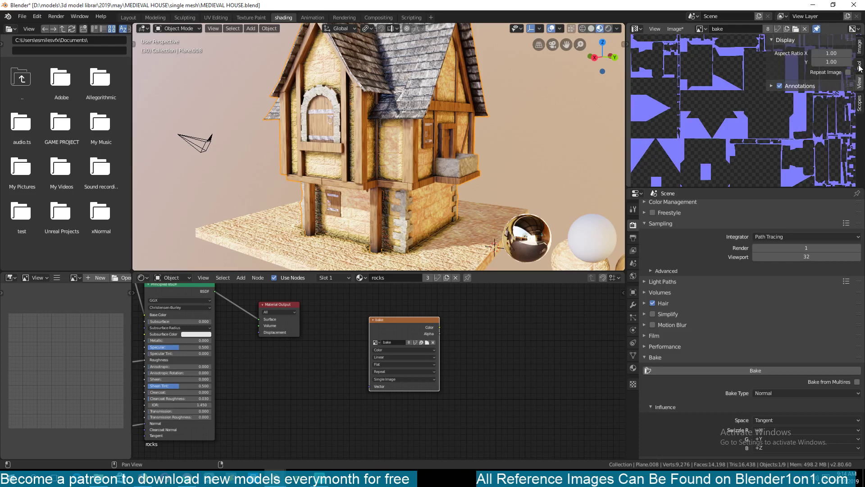
click(859, 46)
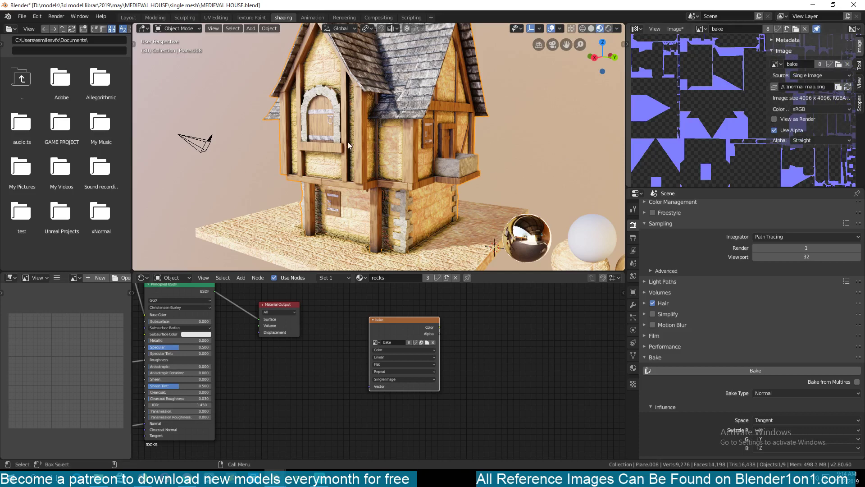
middle_drag(366, 199, 366, 199)
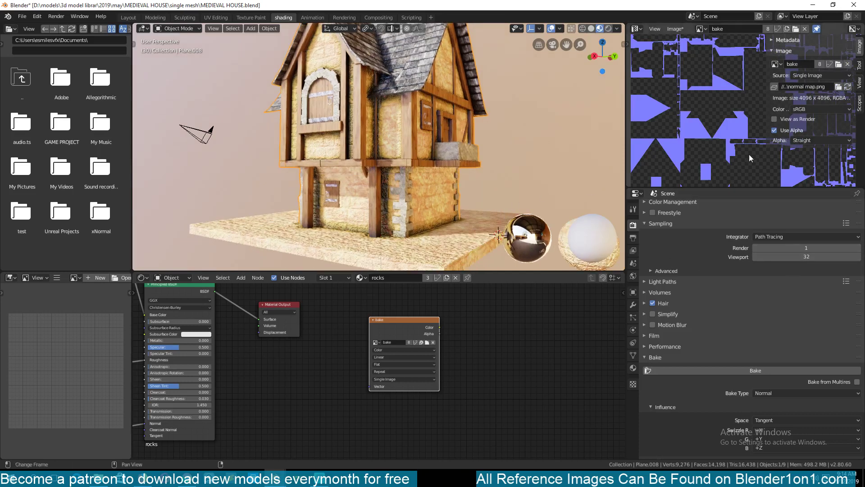
key(n)
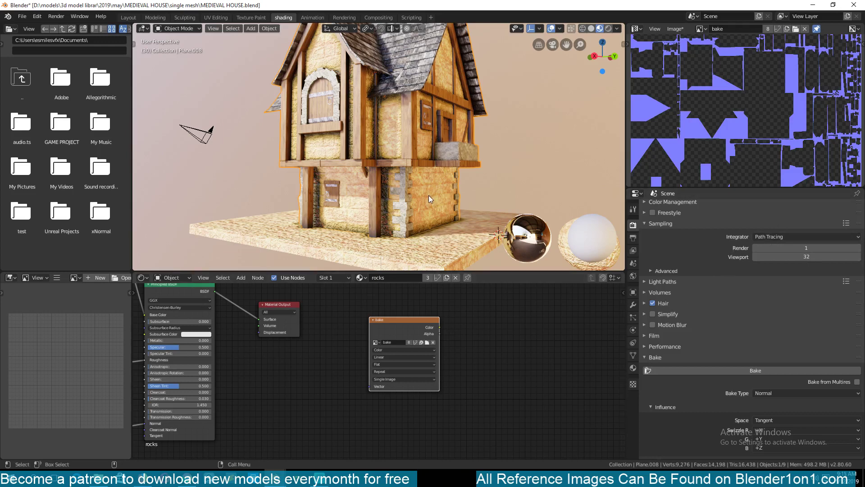
Step: In Edit Mode with vertex selection, select all wall geometry linked to the house's lower stone wall
middle_drag(429, 196, 429, 214)
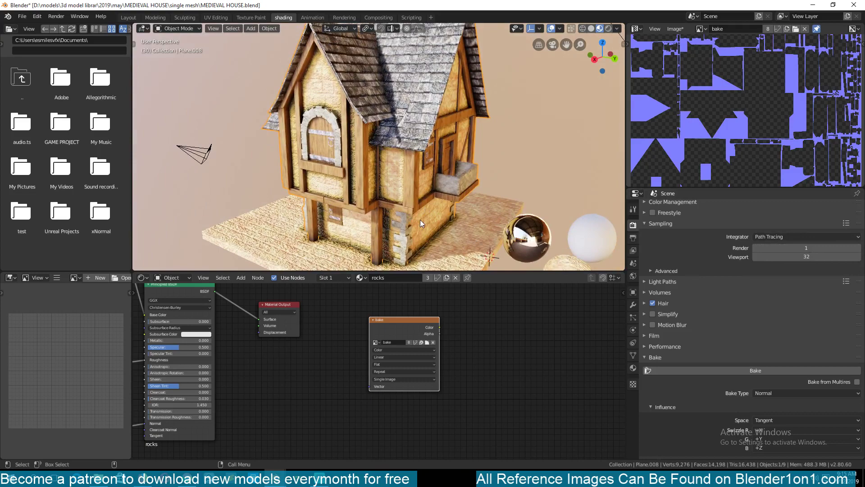
mouse_move(420, 220)
middle_down()
mouse_move(413, 202)
mouse_move(419, 169)
mouse_move(424, 205)
middle_up()
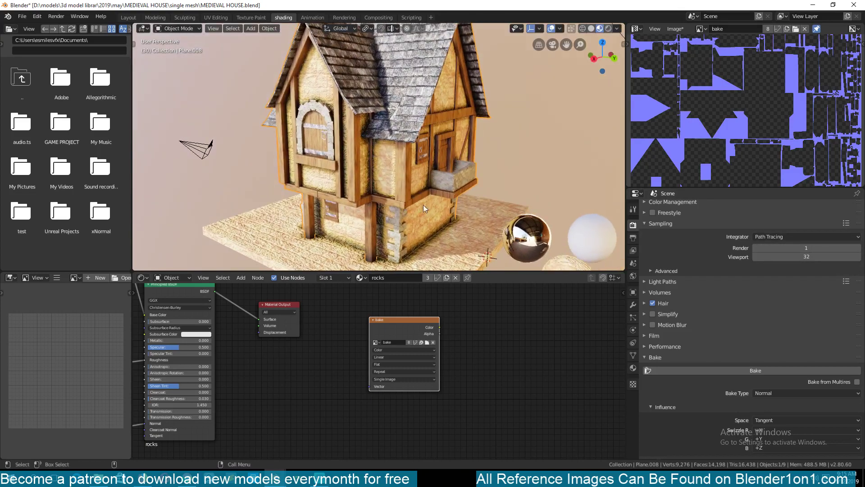
key(Tab)
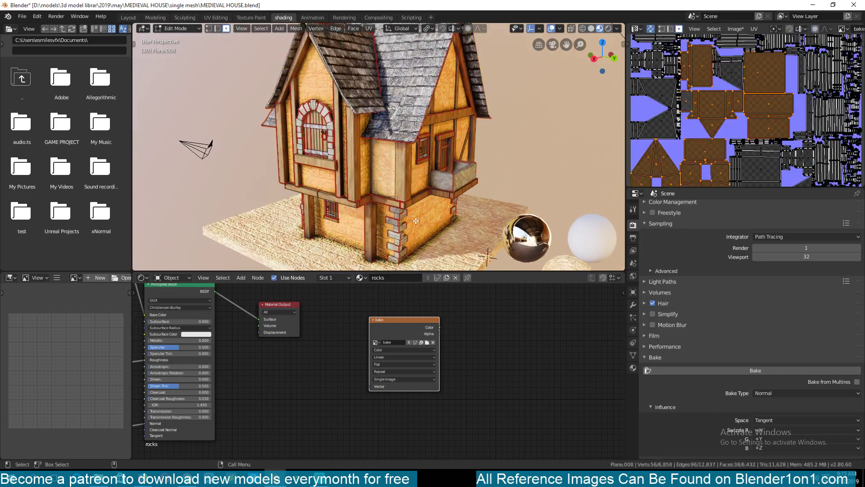
click(415, 221)
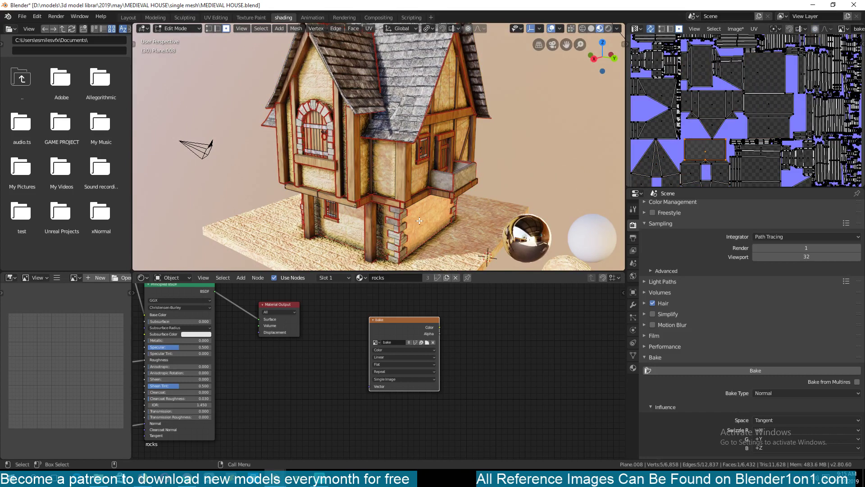
key(ctrl+l)
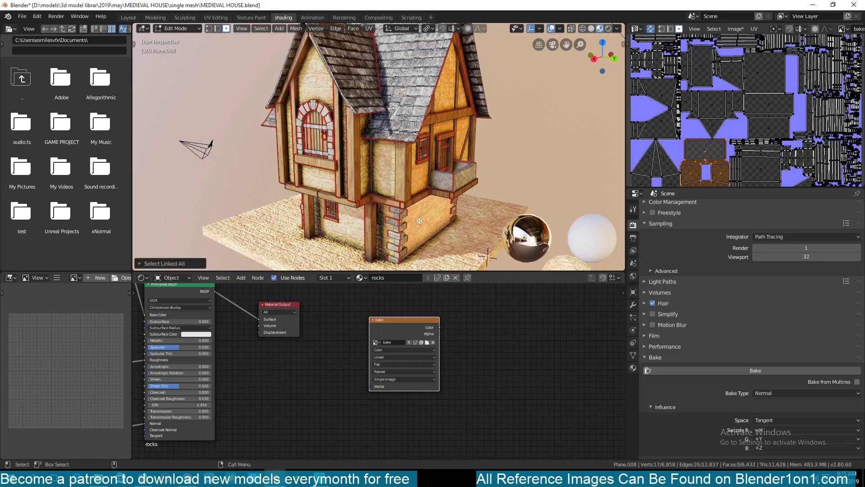
key(1)
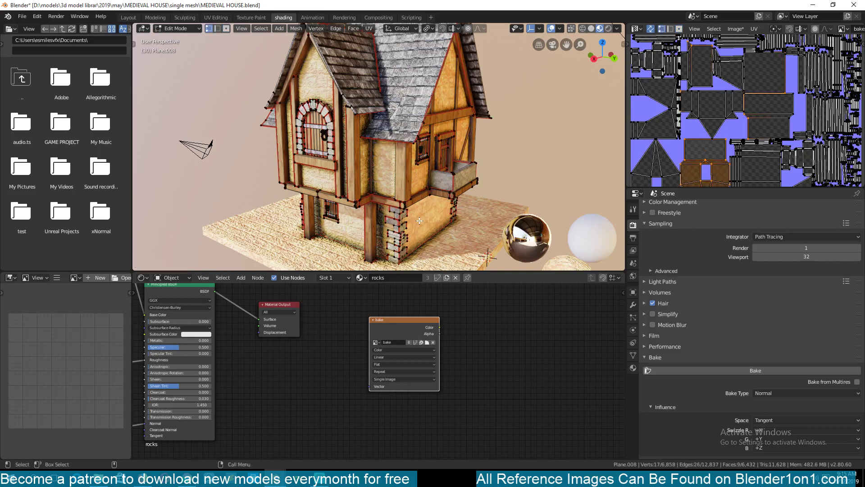
key(ctrl+l)
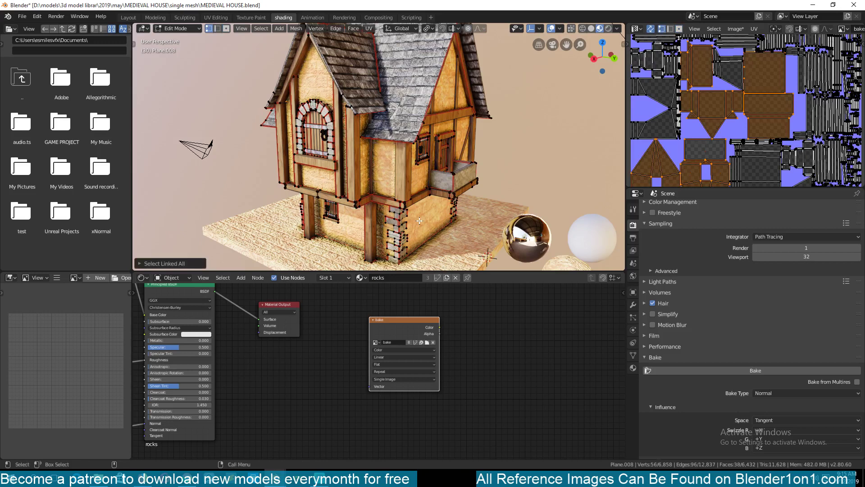
Step: Duplicate the selected walls beside the originals and separate the copy into its own object, ending in Object Mode
key(shift+d)
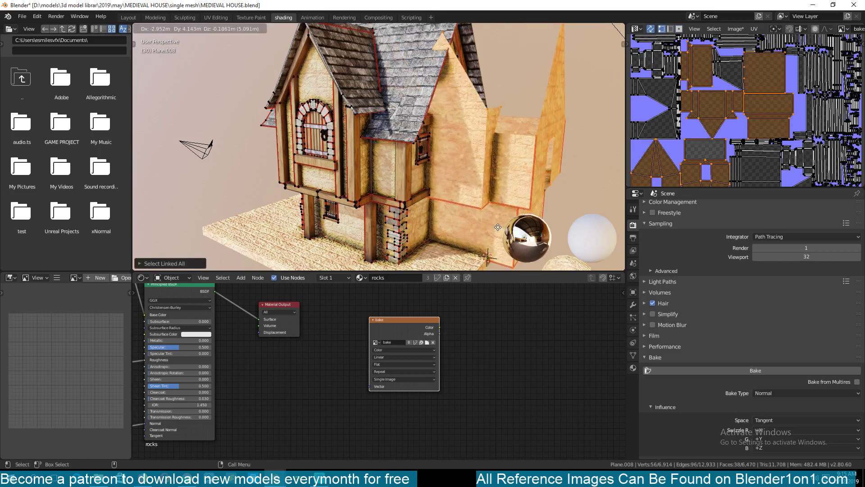
right_click(496, 227)
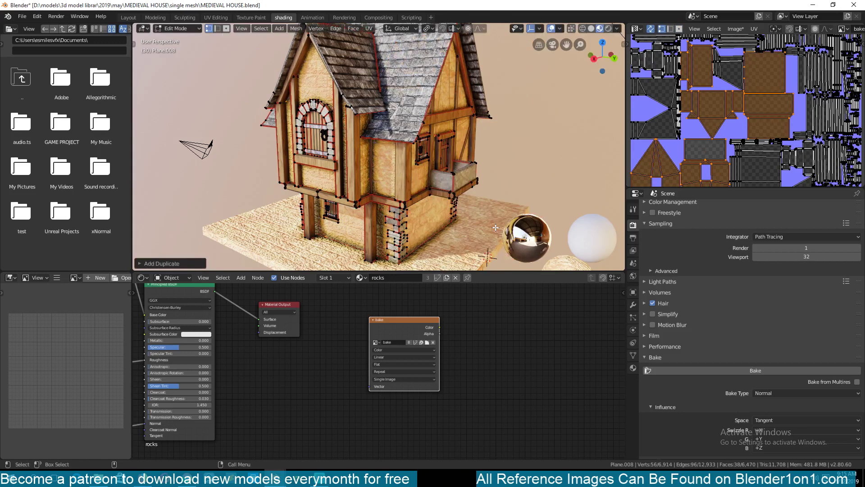
key(g)
click(558, 227)
key(p)
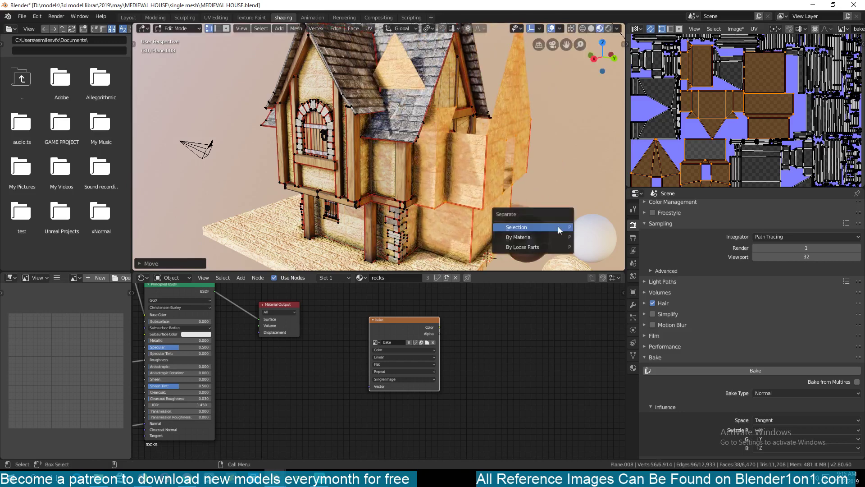
click(558, 226)
key(Tab)
Step: Move the separated wall object well clear of the house and the material spheres
scroll(497, 185, down, 4)
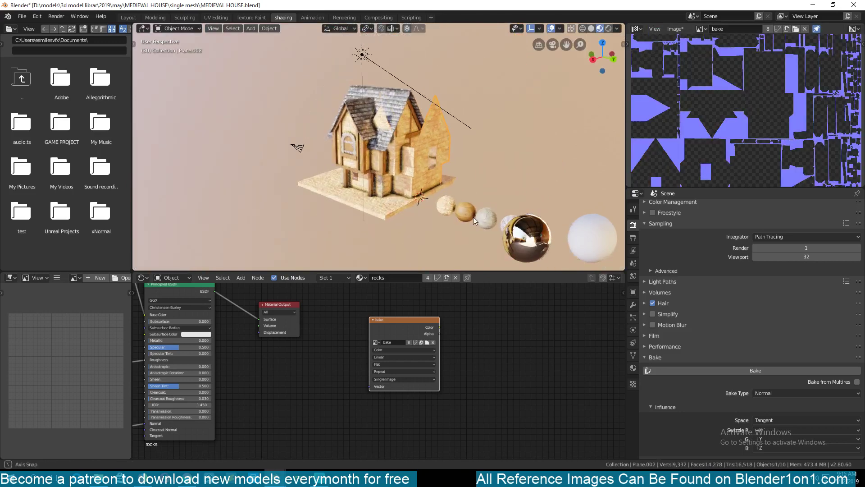
key(g)
click(548, 164)
mouse_move(548, 164)
middle_down()
mouse_move(509, 155)
mouse_move(538, 162)
middle_up()
Step: Examine the separated walls' stone texture and dark inner corner close up and compare them with the house
key(KP_Decimal)
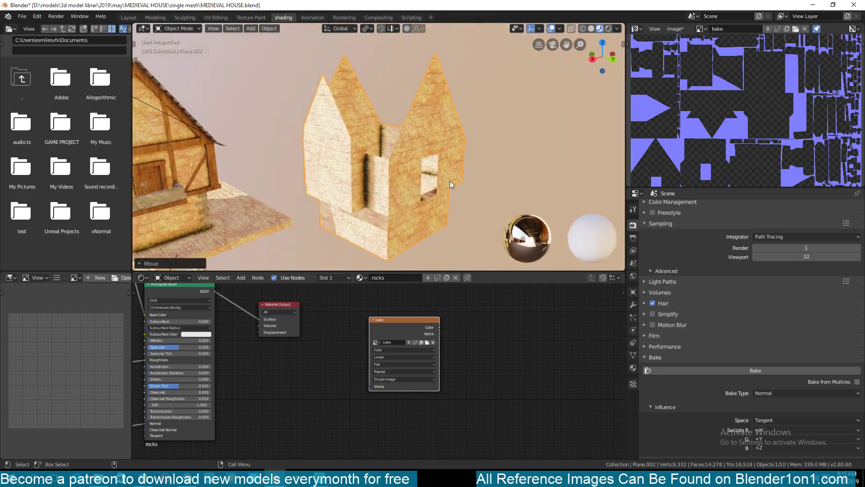
scroll(382, 172, down, 2)
scroll(382, 172, down, 2)
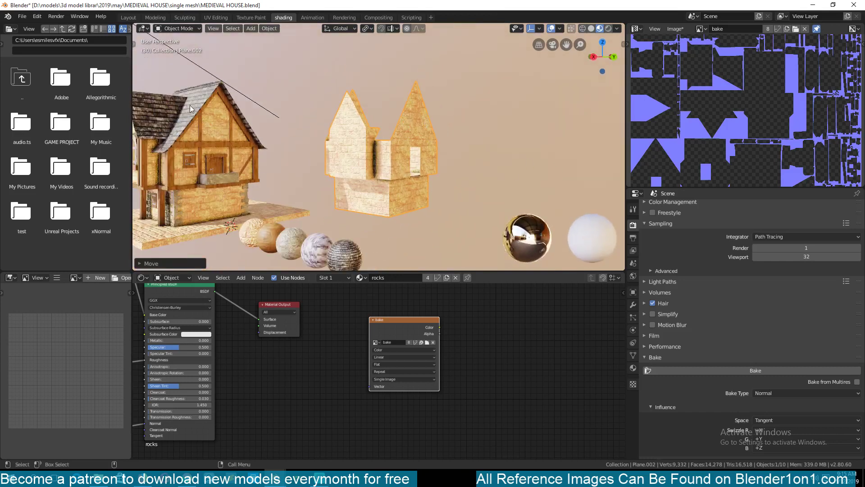
scroll(437, 189, up, 3)
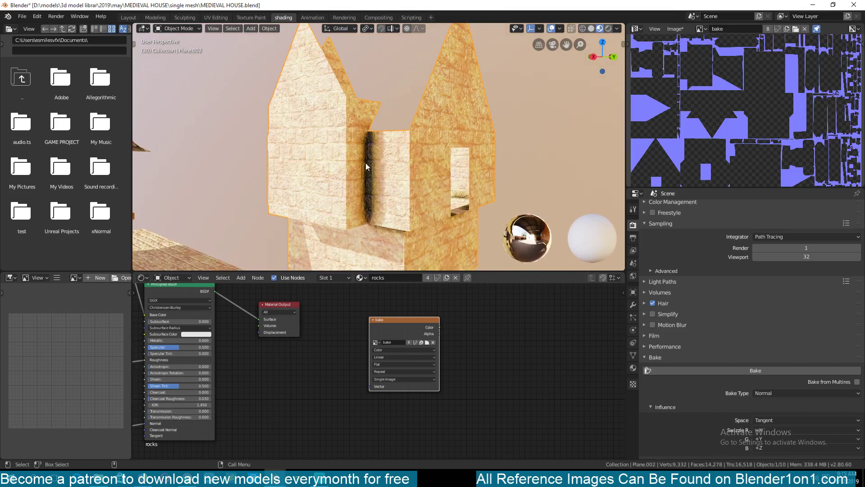
middle_drag(366, 164, 382, 155)
middle_drag(468, 168, 504, 241)
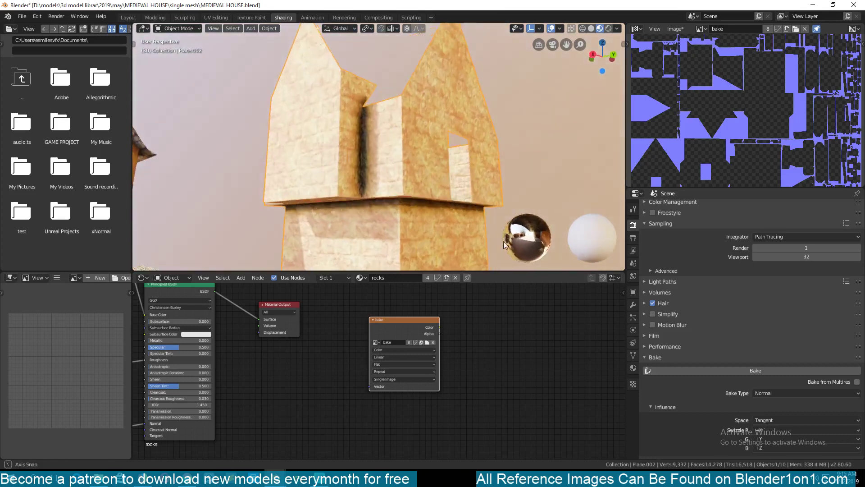
scroll(438, 201, down, 5)
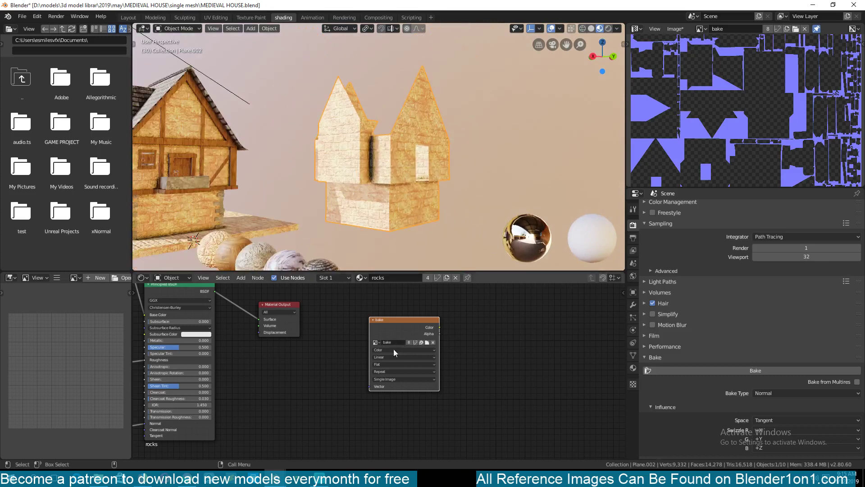
Step: Bake the separated walls' Normal map to the bake image, leaving the render samples at 1
middle_drag(387, 179, 388, 196)
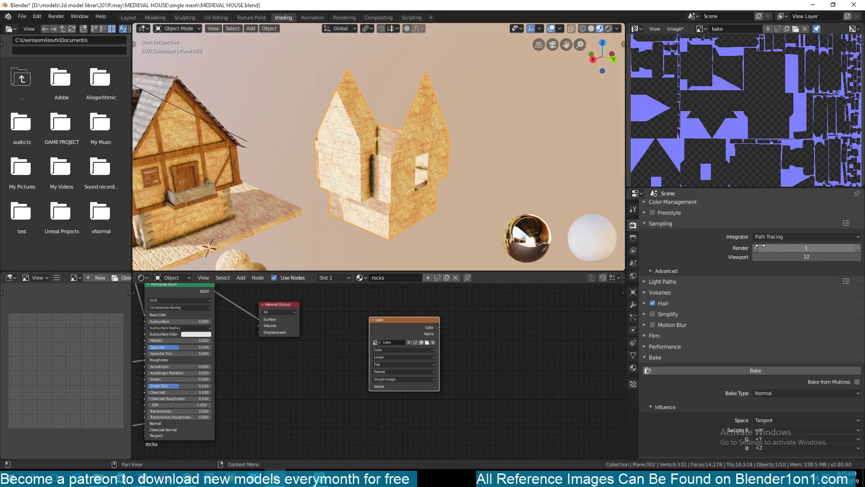
click(763, 370)
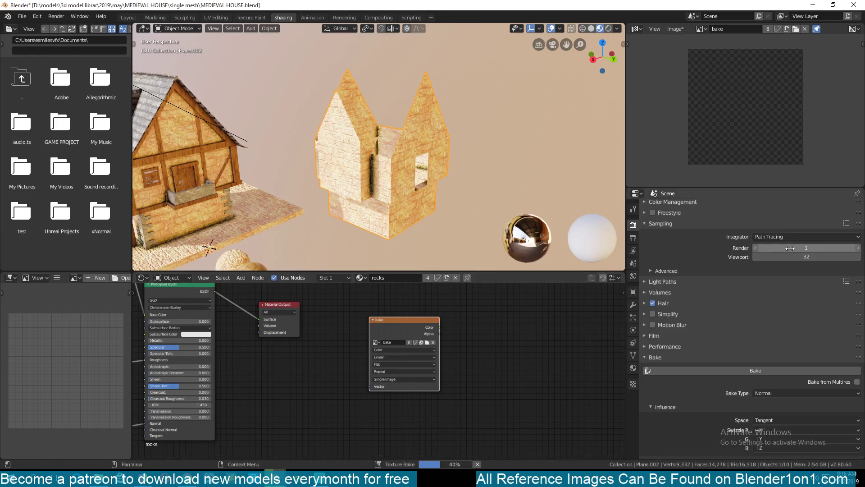
key(Escape)
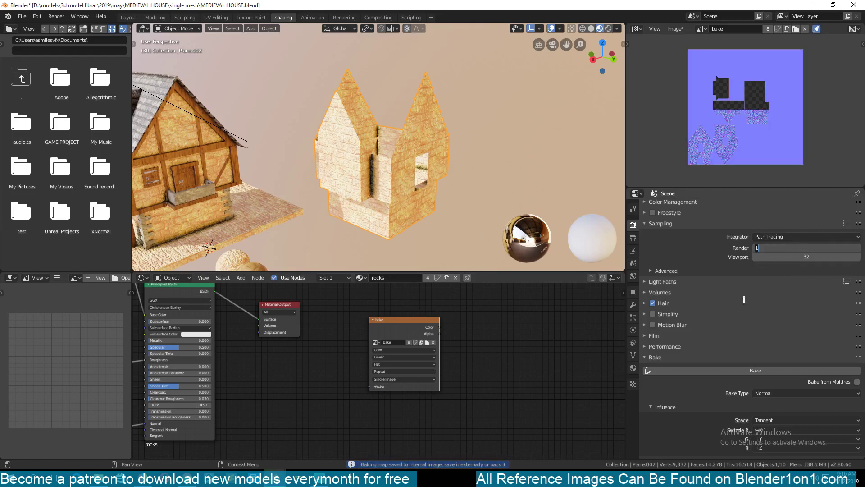
Step: Set the bake type to Ambient Occlusion and start baking the separated walls
scroll(678, 362, down, 4)
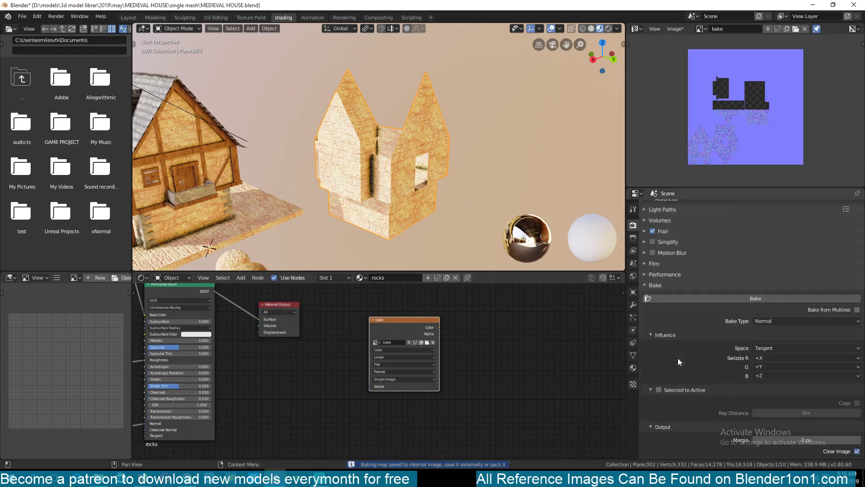
click(790, 322)
click(779, 340)
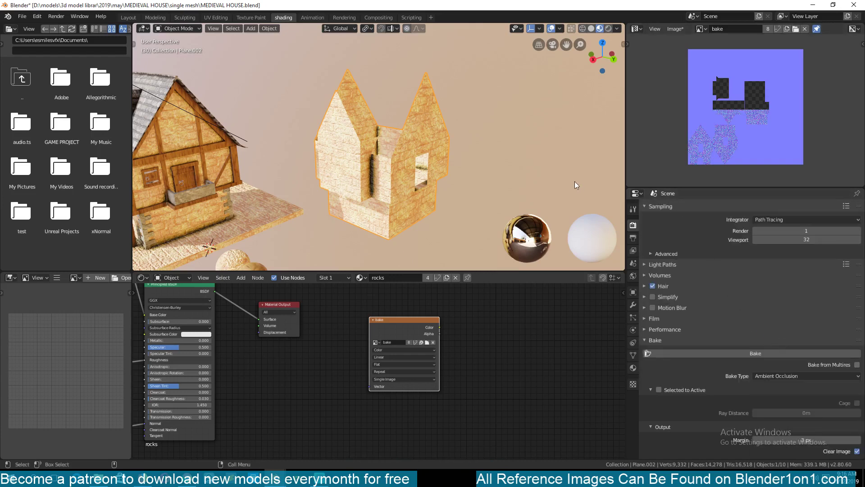
click(778, 353)
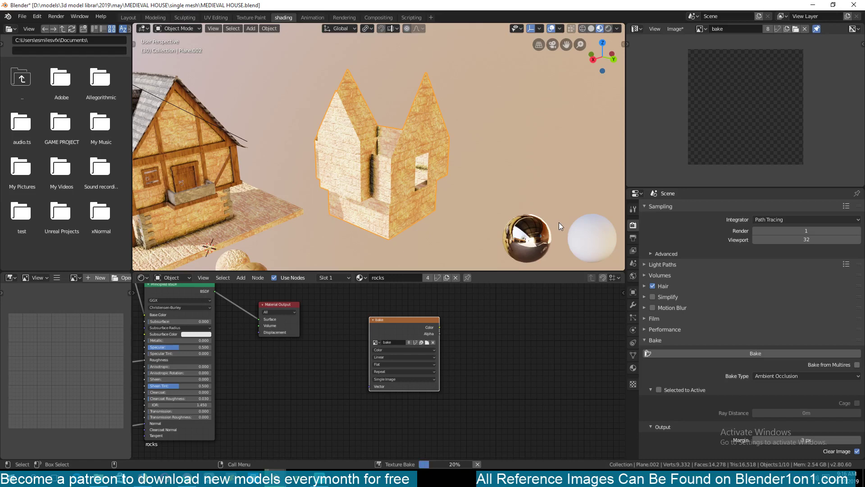
Step: Cancel the running ambient occlusion bake and set the render samples to 32
click(463, 168)
key(Escape)
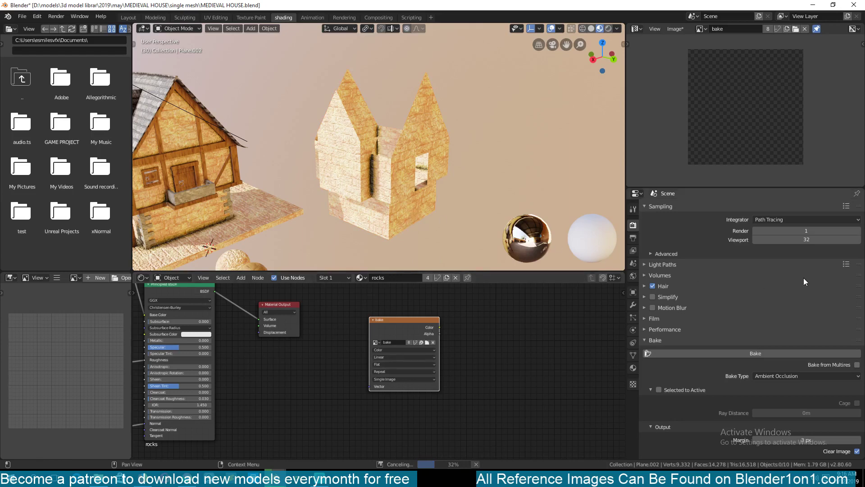
click(762, 231)
text(32)
key(Return)
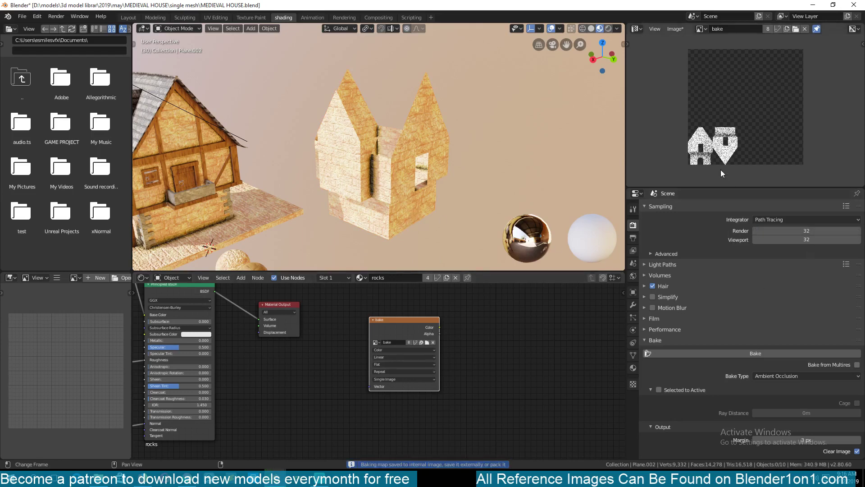
Step: Inspect the baked ambient occlusion map close up and try to bake the separated walls again with 32 samples
scroll(775, 98, up, 5)
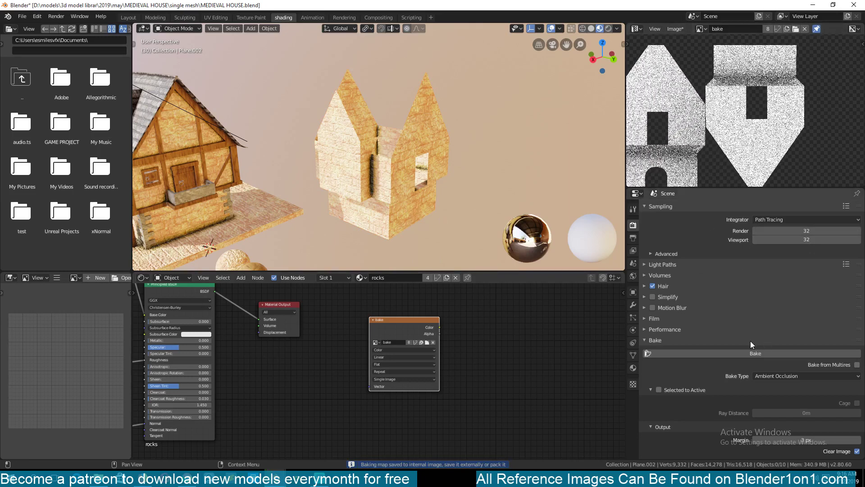
click(756, 355)
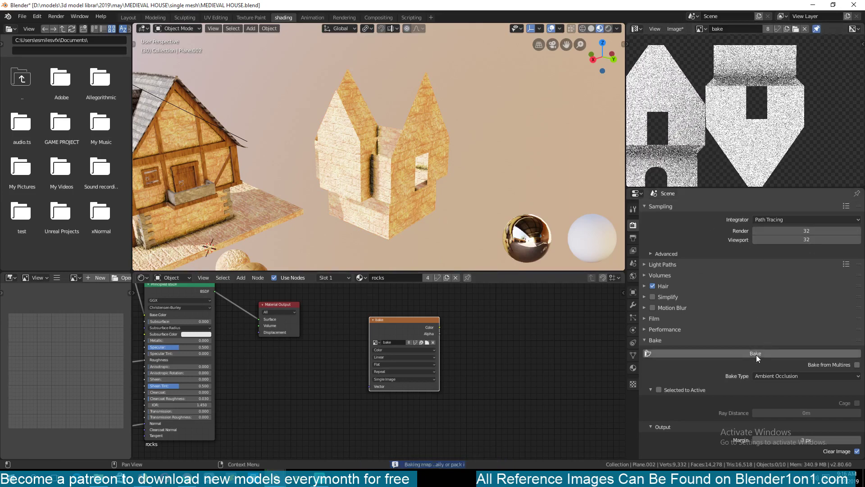
click(429, 156)
click(791, 353)
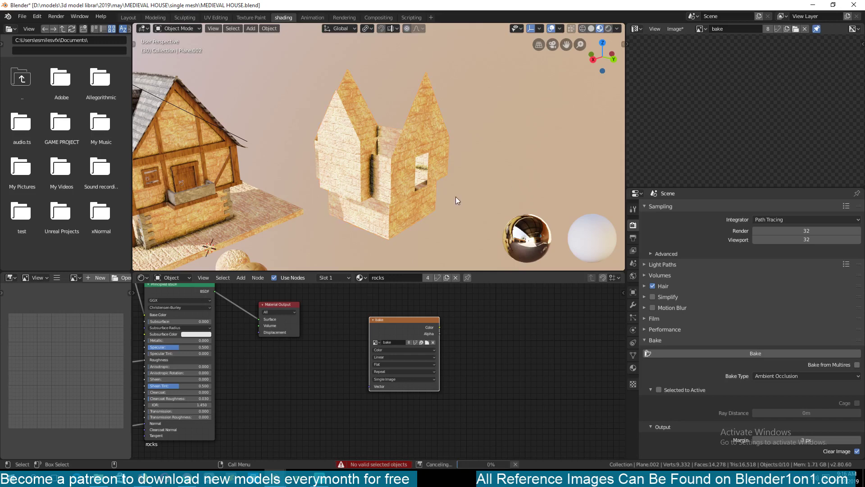
Step: Delete the separated rocks walls and select the original medieval house
key(Delete)
shift+middle_drag(418, 189, 486, 178)
click(258, 160)
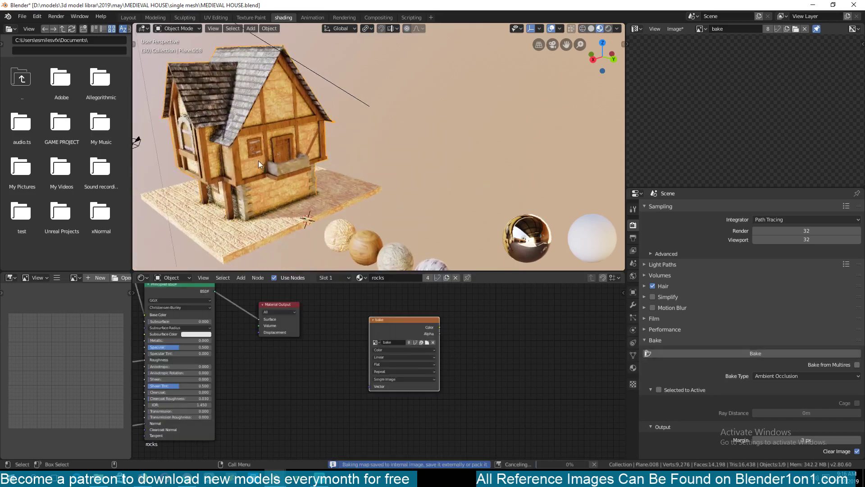
middle_drag(271, 159, 331, 164)
Step: Select the house's entire mesh in Edit Mode, examine its full UV layout, and return to Object Mode
key(Tab)
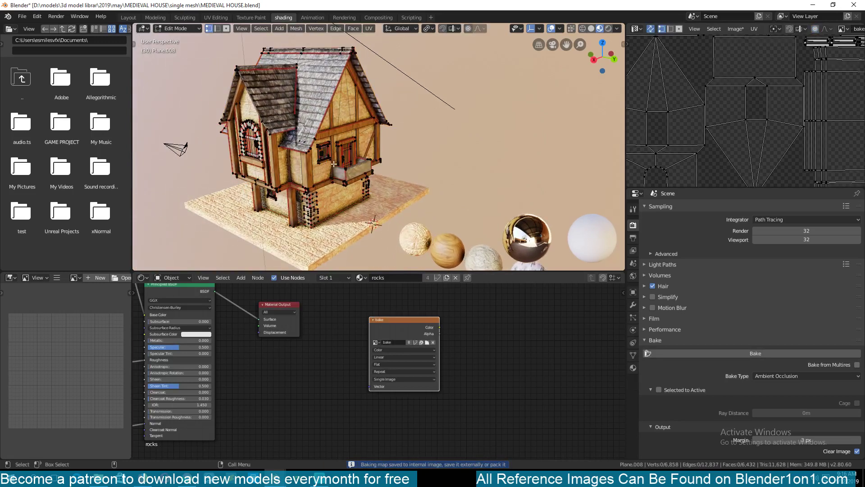
key(Tab)
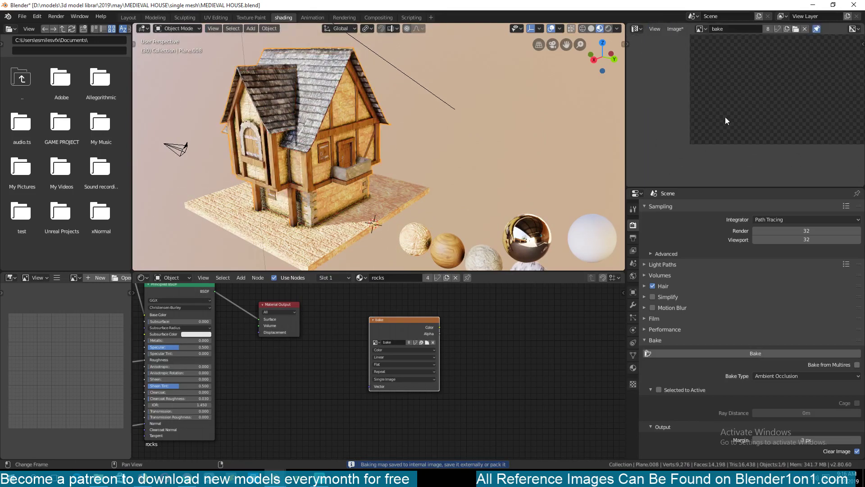
key(Tab)
key(a)
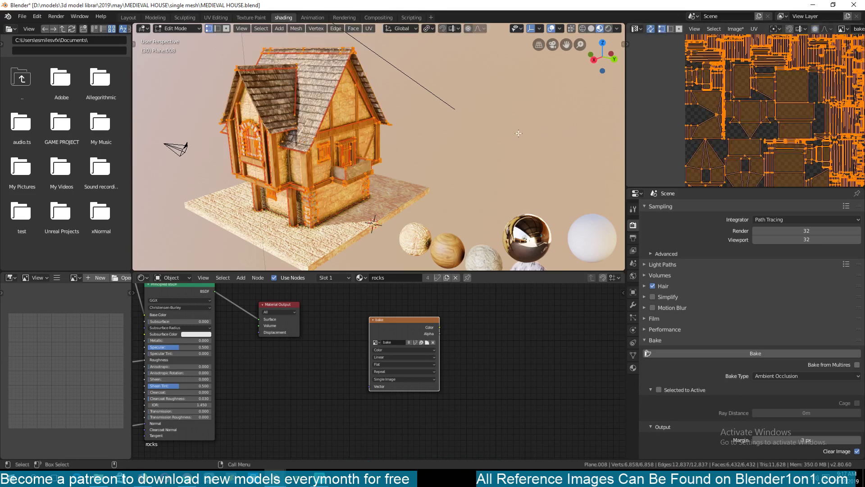
key(Tab)
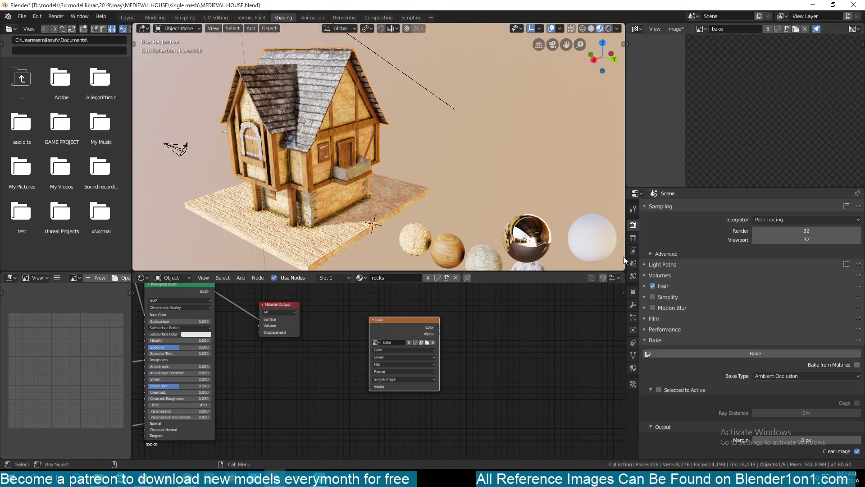
Step: Review the house's Triangulate modifier and mesh, and where Triangulate is found among the available modifiers
click(633, 303)
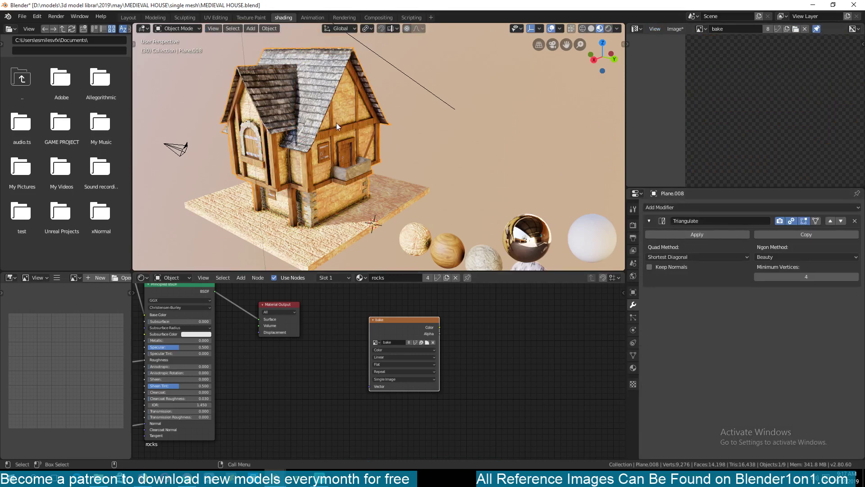
key(Tab)
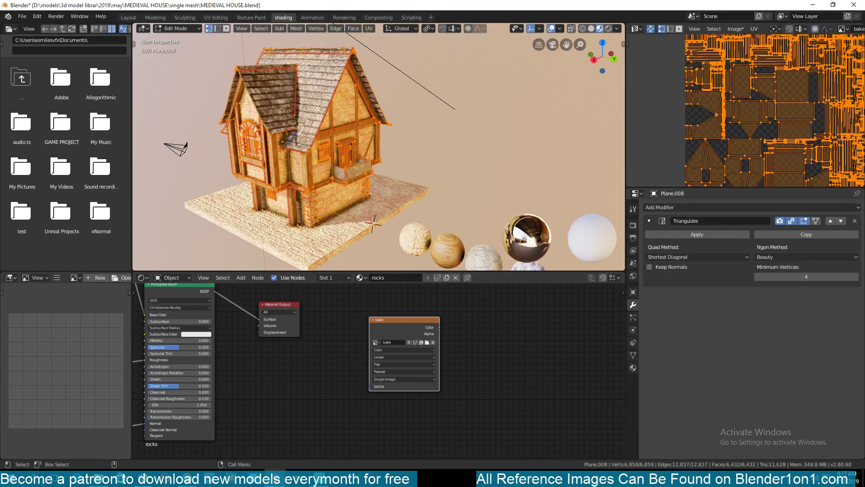
key(Tab)
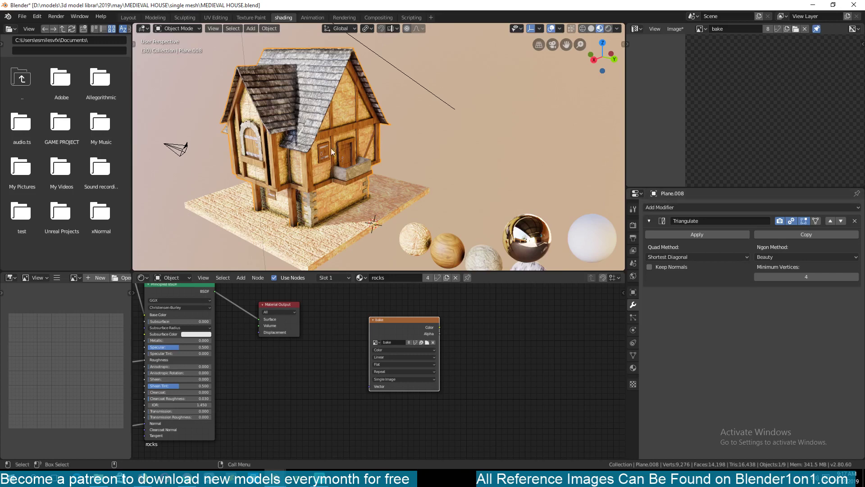
click(700, 208)
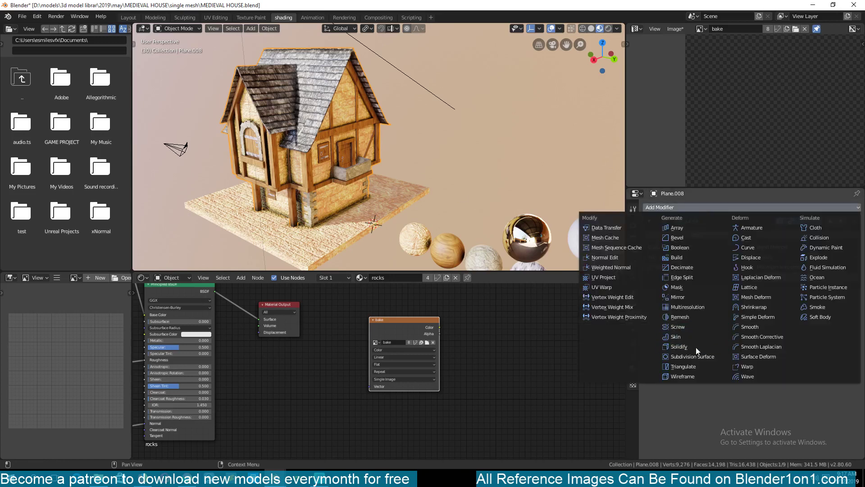
click(697, 365)
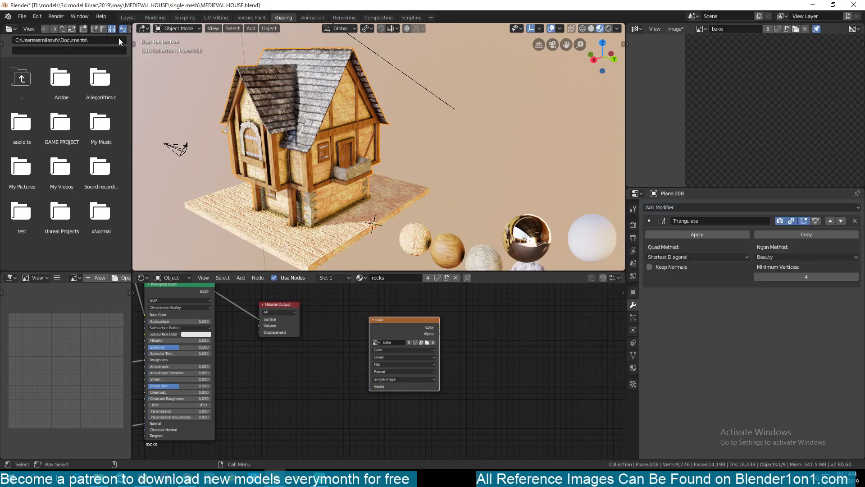
Step: Look over the FBX export settings and target folder for the house, then leave without exporting
click(21, 16)
mouse_move(43, 190)
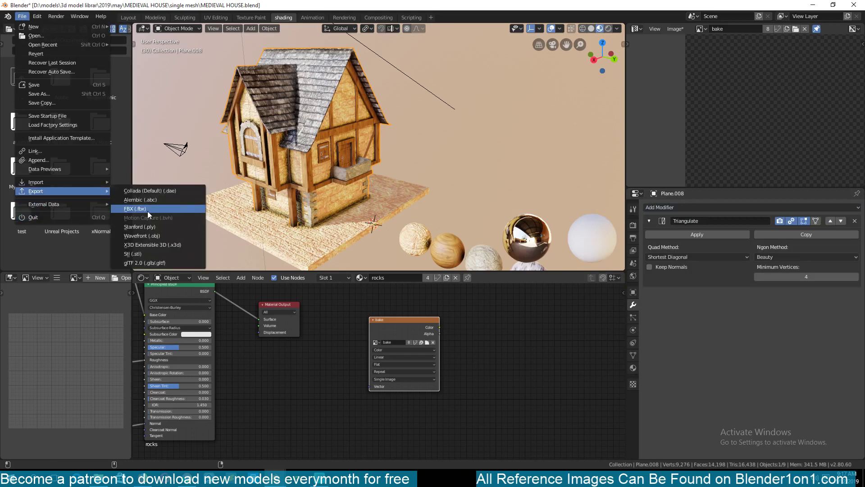
click(147, 211)
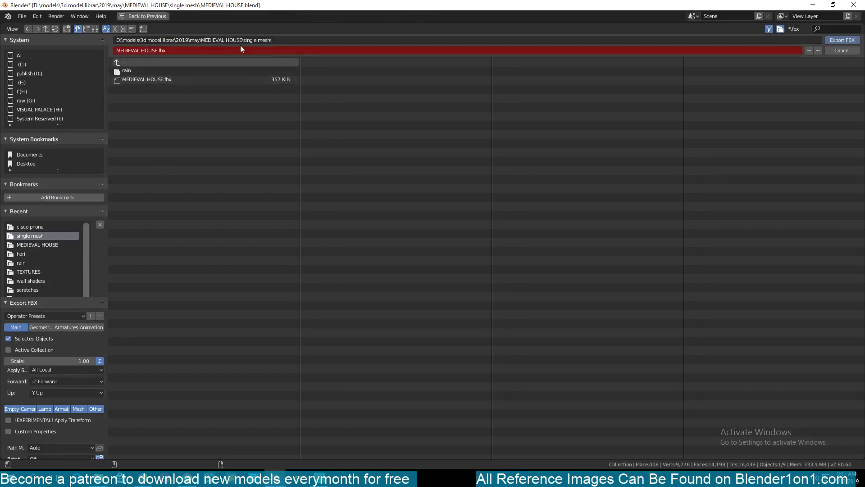
click(838, 50)
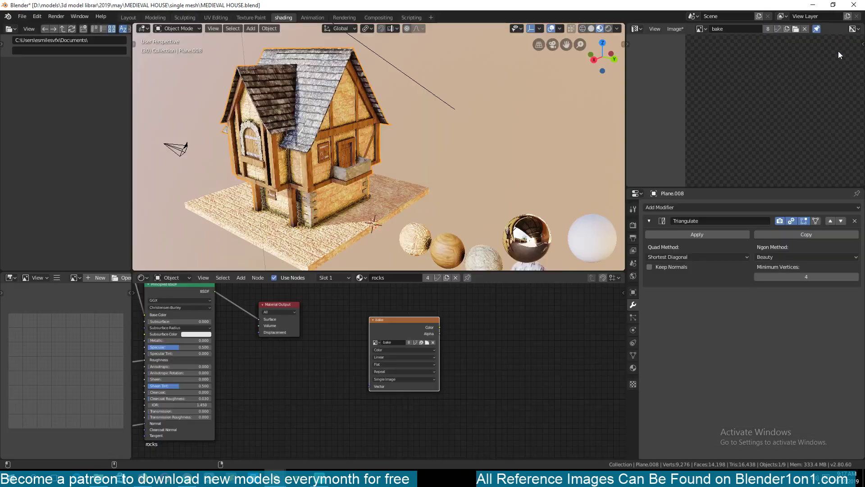
Step: Minimize Blender, launch xNormal and display its list of high definition meshes
click(813, 5)
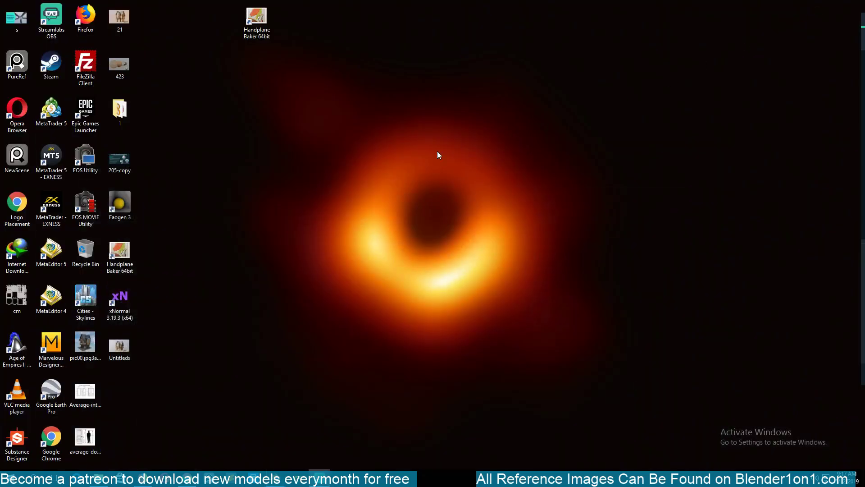
double_click(130, 298)
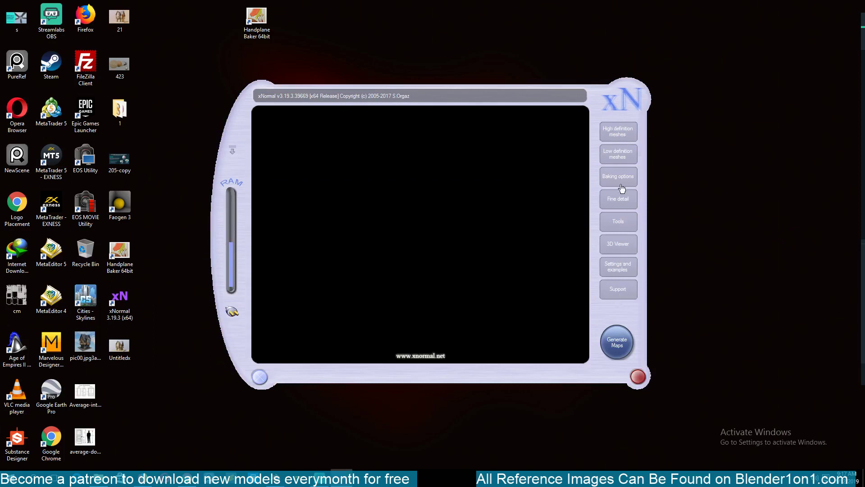
click(618, 132)
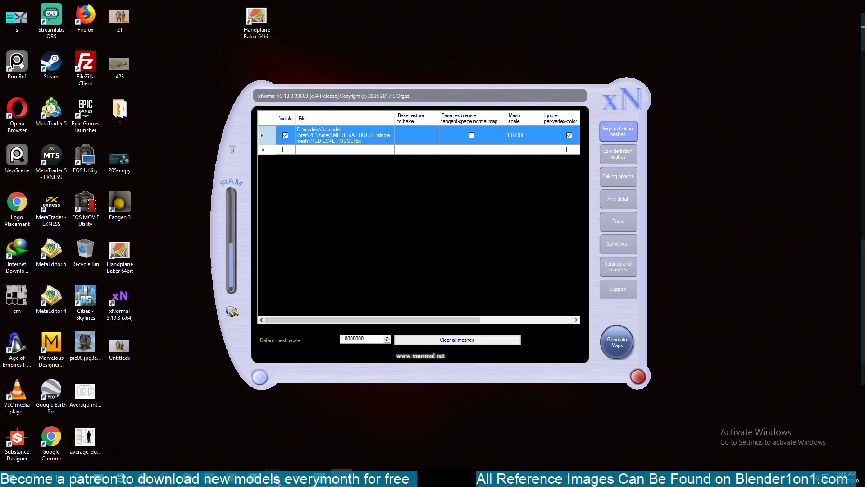
mouse_move(275, 477)
click(239, 435)
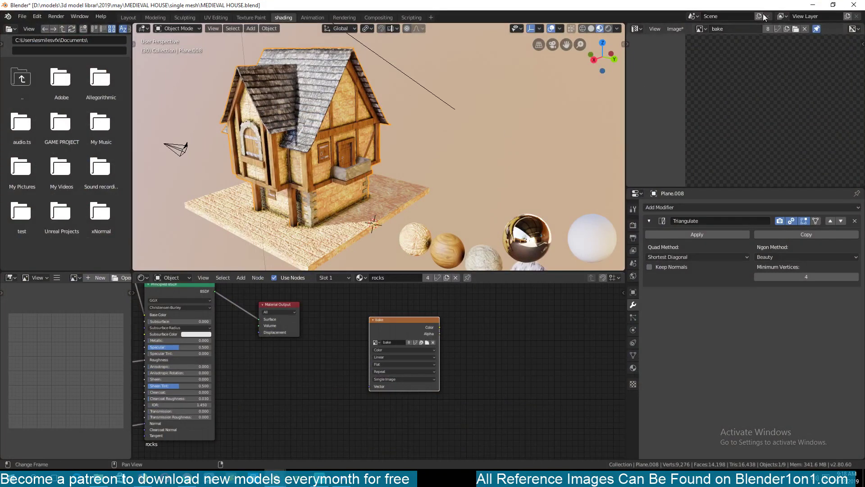
click(812, 4)
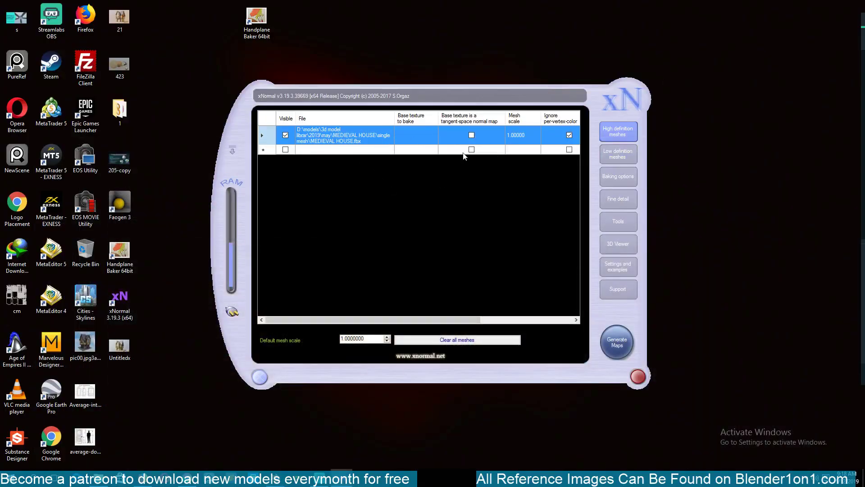
Step: Replace the listed high definition mesh by removing it and adding MEDIEVAL HOUSE.fbx from the single mesh folder
right_click(313, 128)
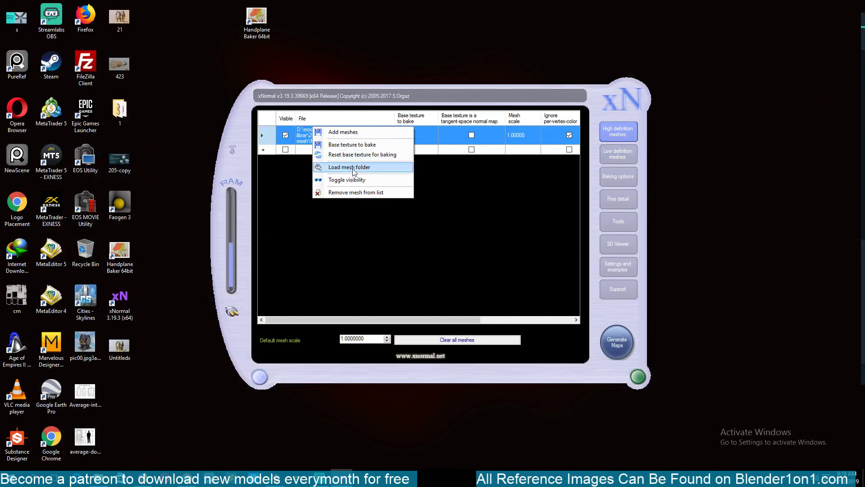
click(357, 193)
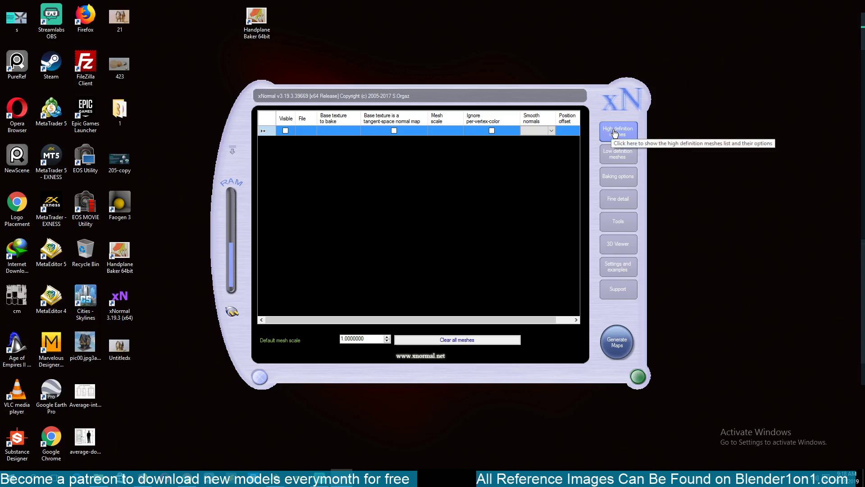
right_click(341, 134)
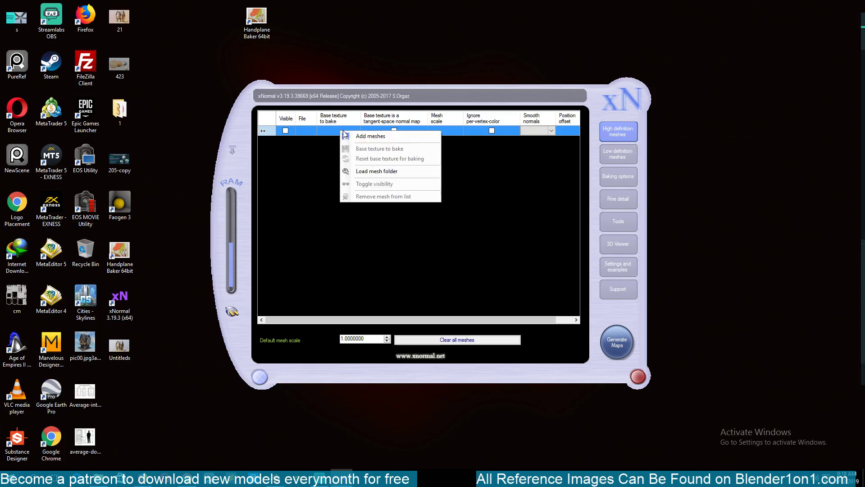
click(382, 142)
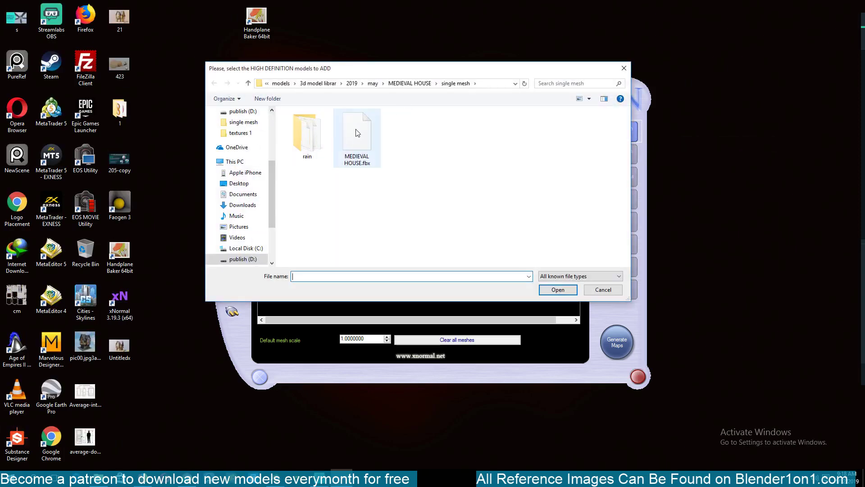
click(357, 135)
click(558, 290)
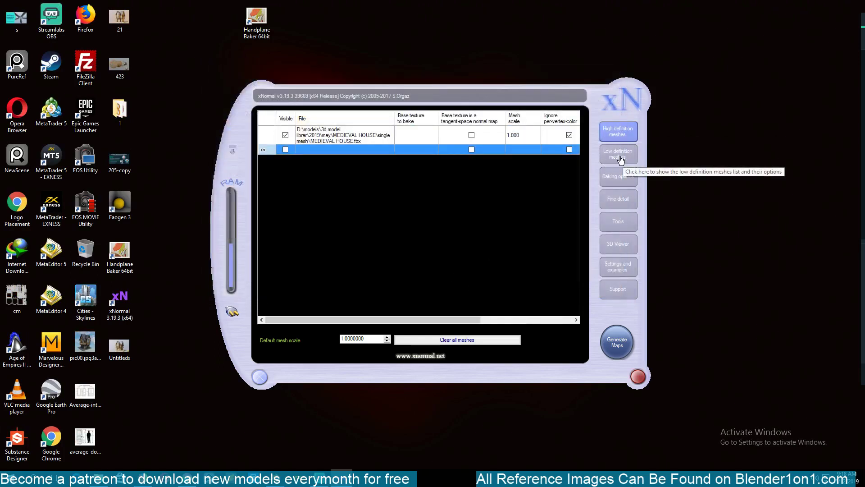
Step: Try to generate maps from the loaded house mesh and close the preview
click(614, 345)
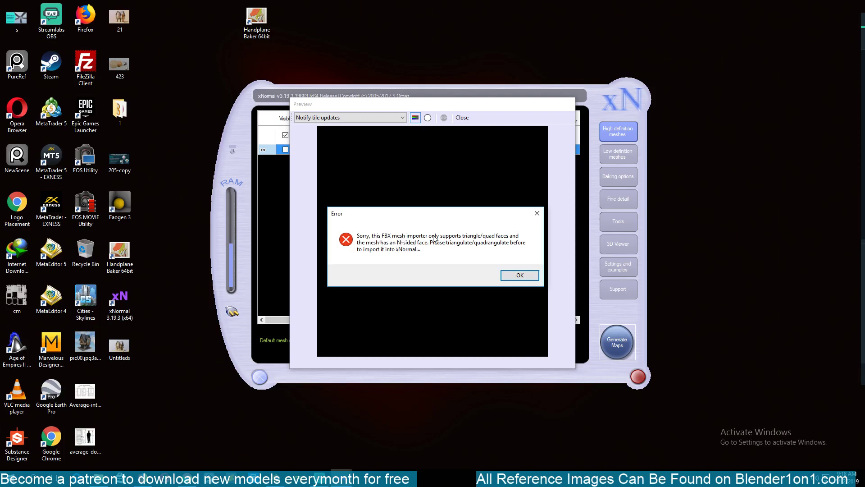
click(516, 275)
click(462, 117)
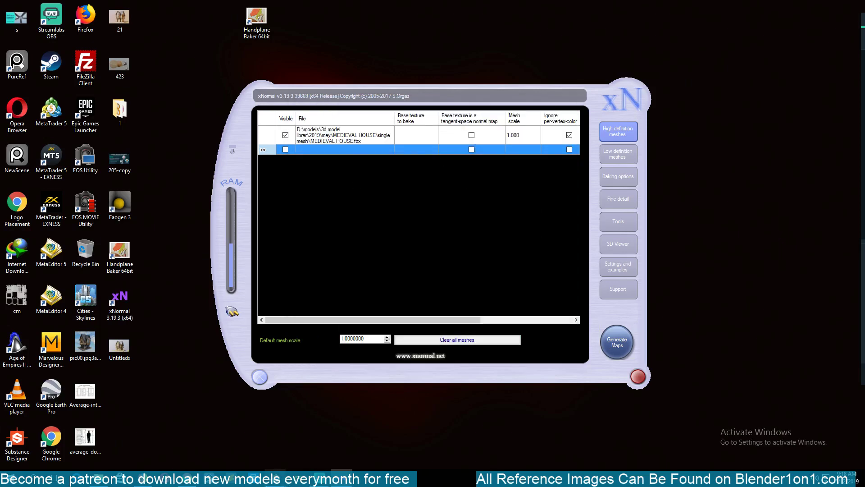
Step: Switch back to Blender and export only the selected house as FBX, overwriting MEDIEVAL HOUSE.fbx in the single mesh folder
mouse_move(275, 478)
click(248, 434)
key(alt+Tab)
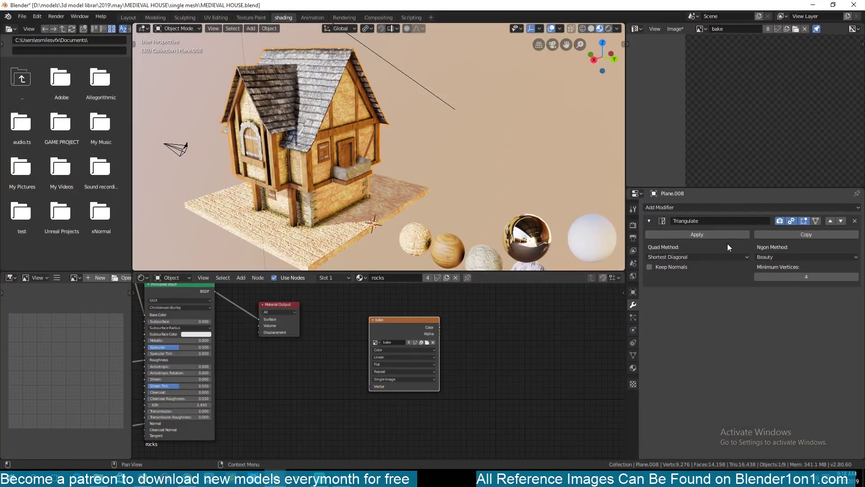
click(22, 17)
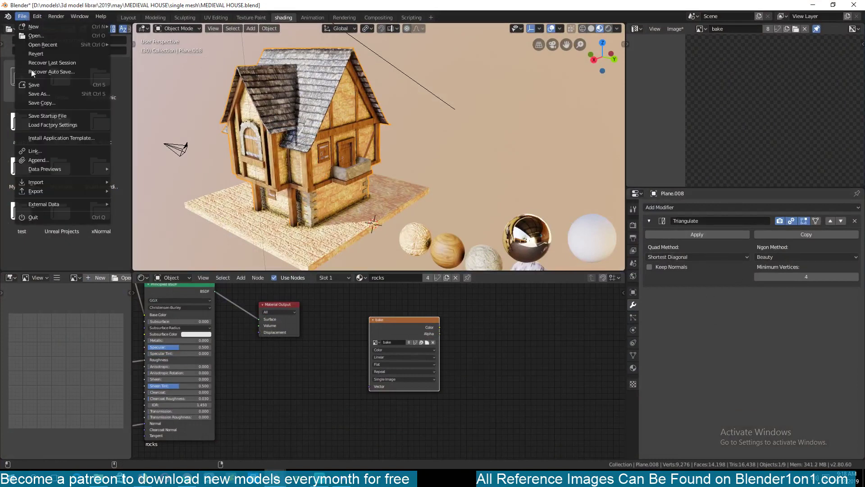
mouse_move(55, 189)
click(149, 204)
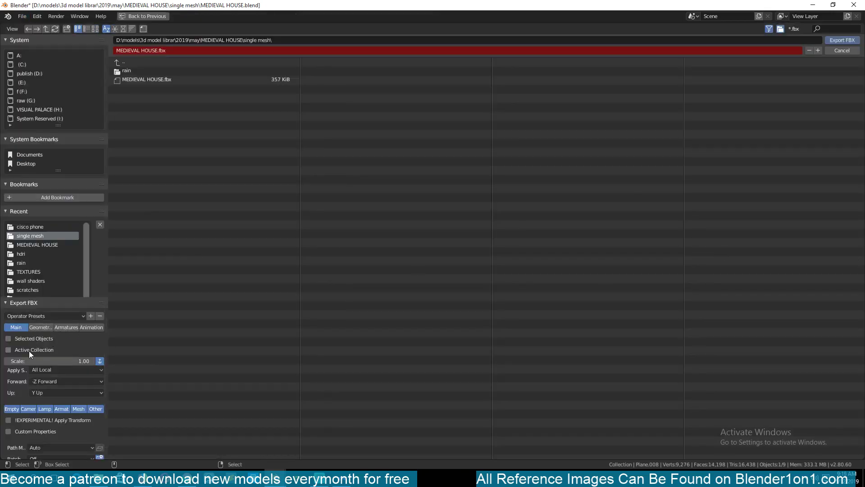
click(148, 81)
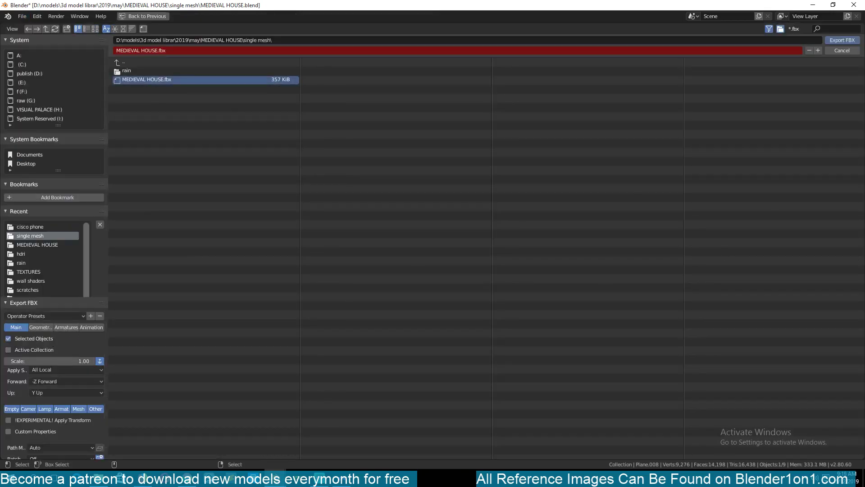
click(831, 40)
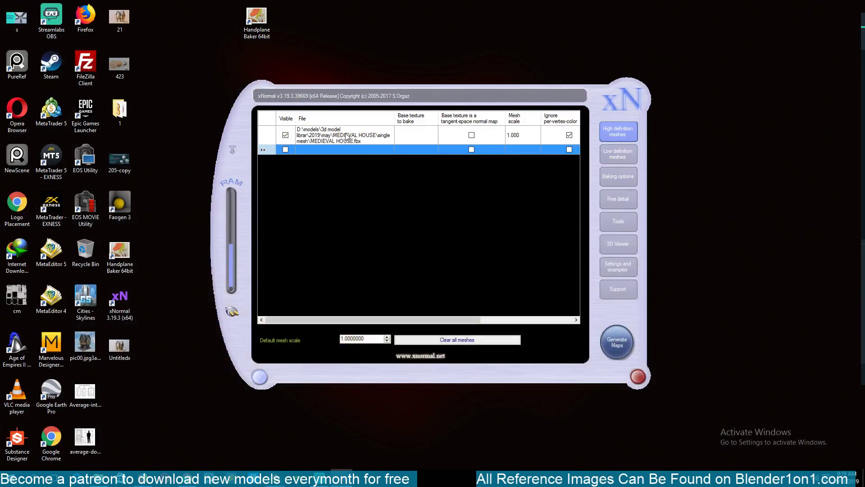
Step: Remove the listed high definition mesh and add the re-exported MEDIEVAL HOUSE.fbx from the single mesh folder in its place
right_click(347, 137)
click(382, 201)
right_click(314, 134)
click(344, 202)
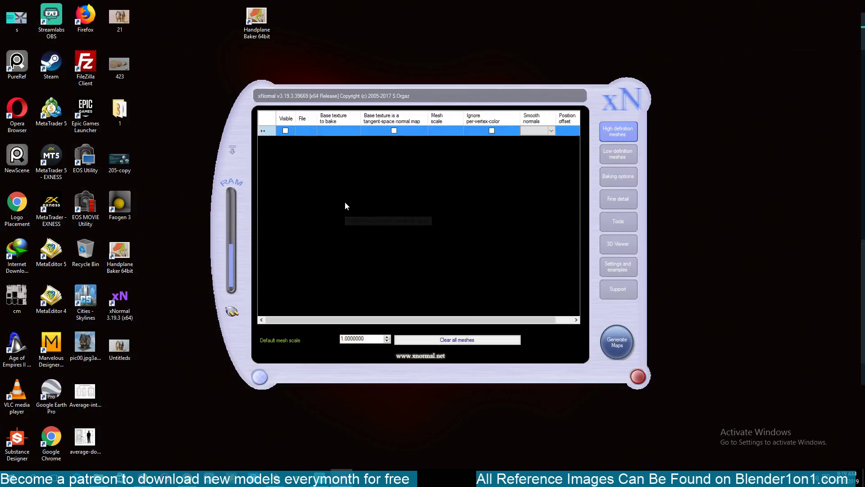
right_click(312, 134)
click(339, 141)
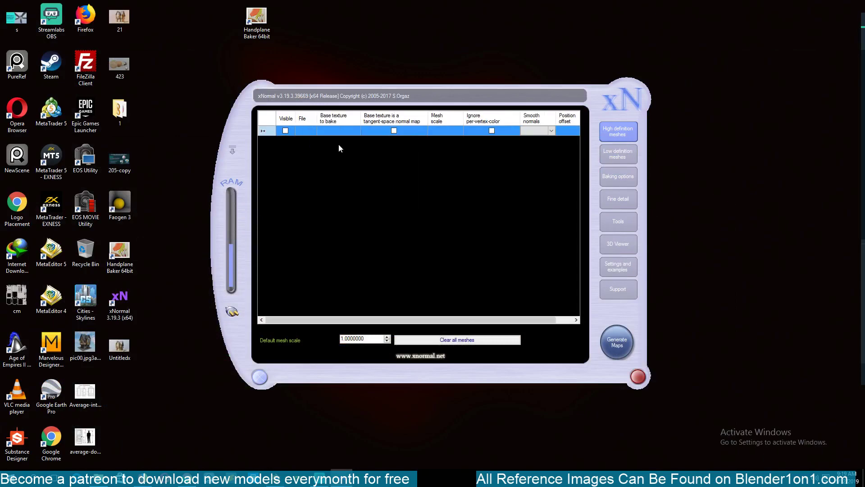
click(363, 139)
click(558, 289)
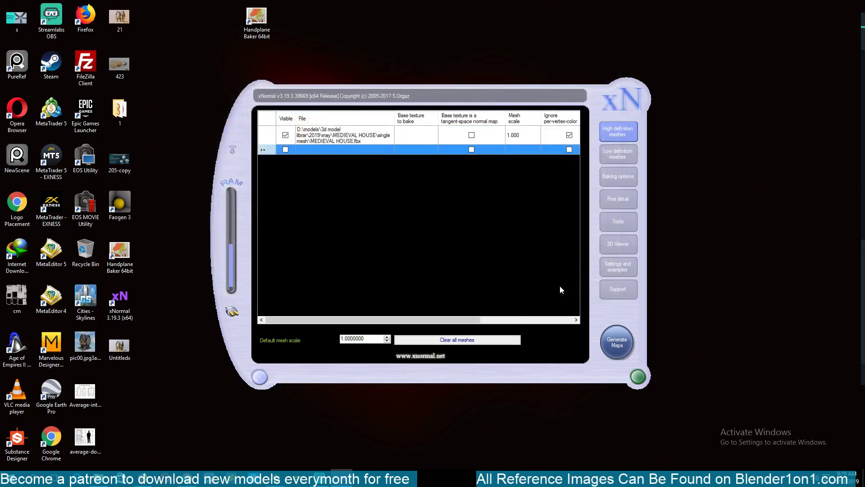
Step: Try to generate the maps, decline overwriting ao_thickness.bmp and close the preview
click(616, 346)
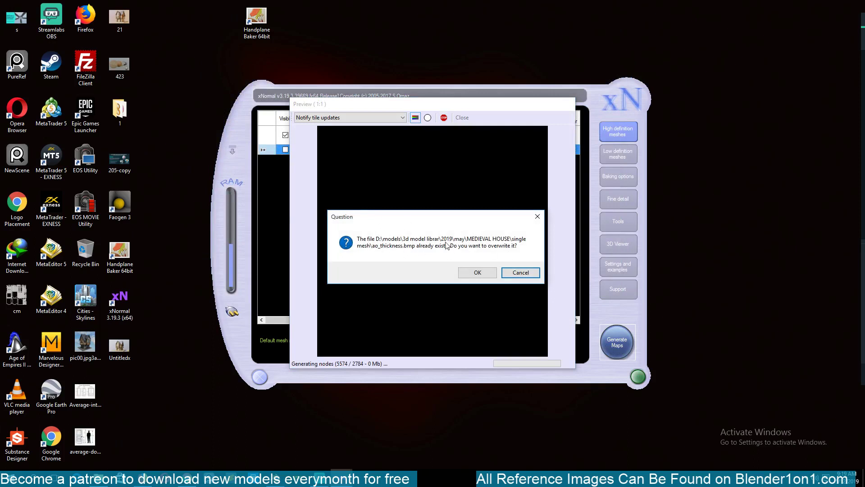
click(528, 272)
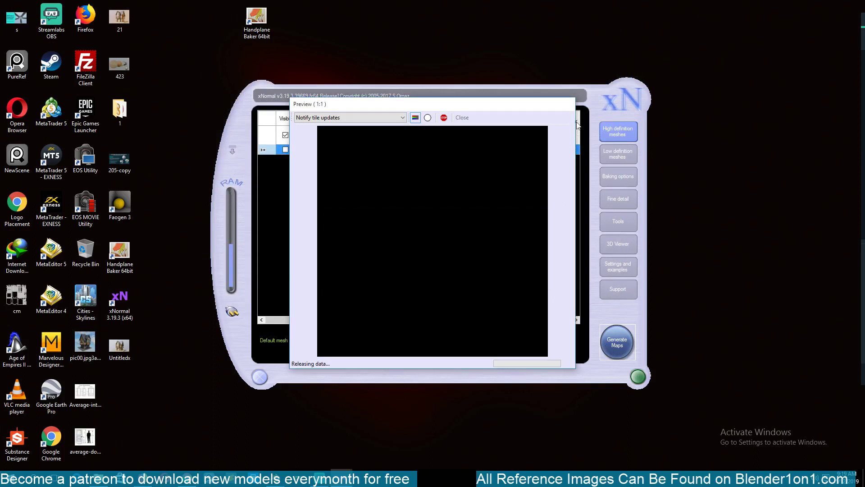
click(462, 118)
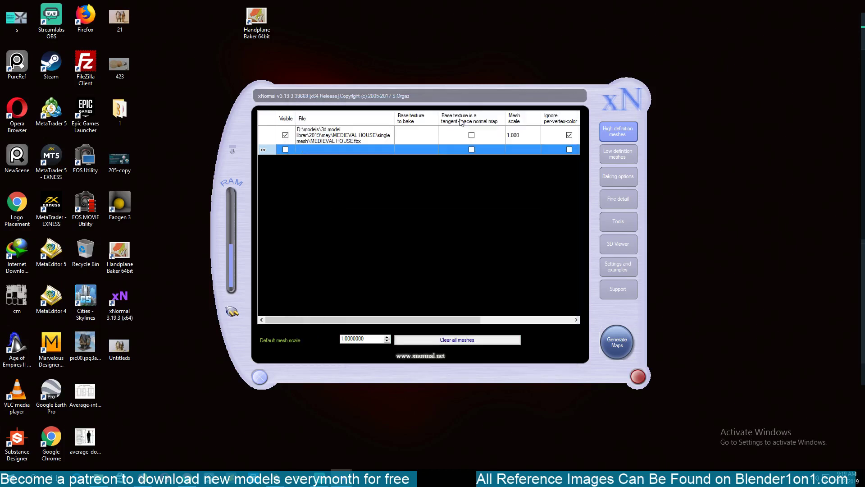
Step: Remove the old MEDIEVAL HOUSE.fbx from the list of low definition meshes
click(328, 139)
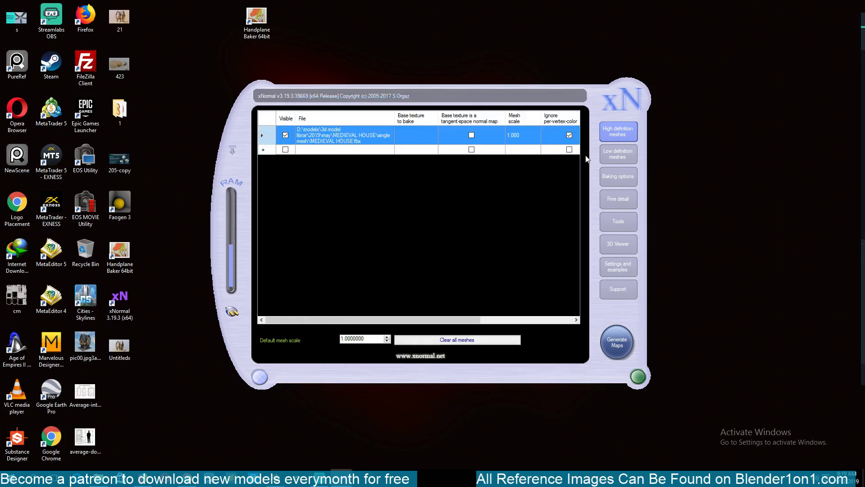
click(624, 158)
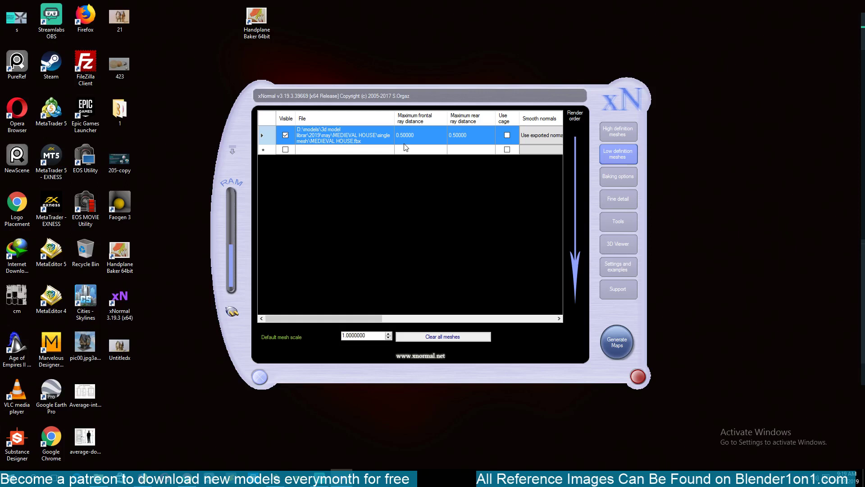
right_click(360, 134)
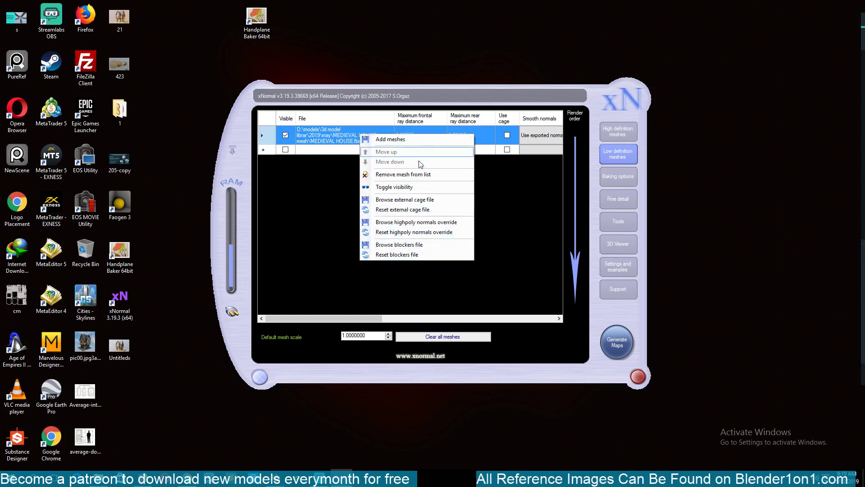
click(415, 175)
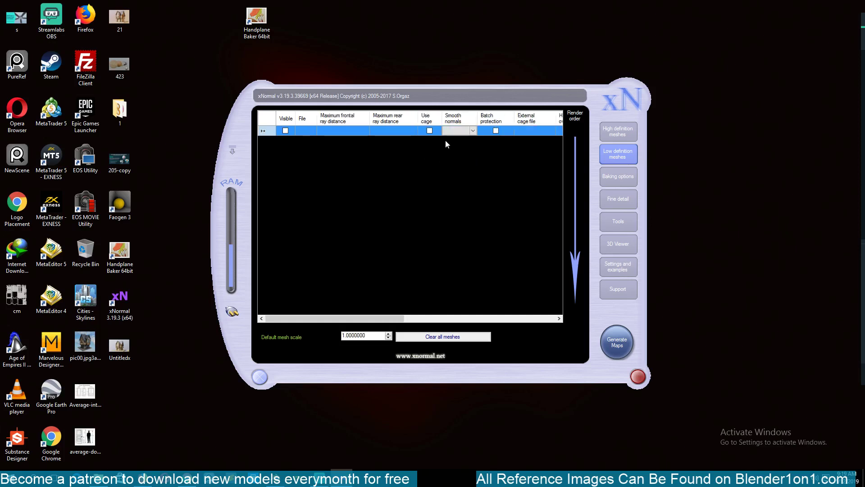
Step: Try to generate the maps with the low definition list empty, then close the preview
click(609, 351)
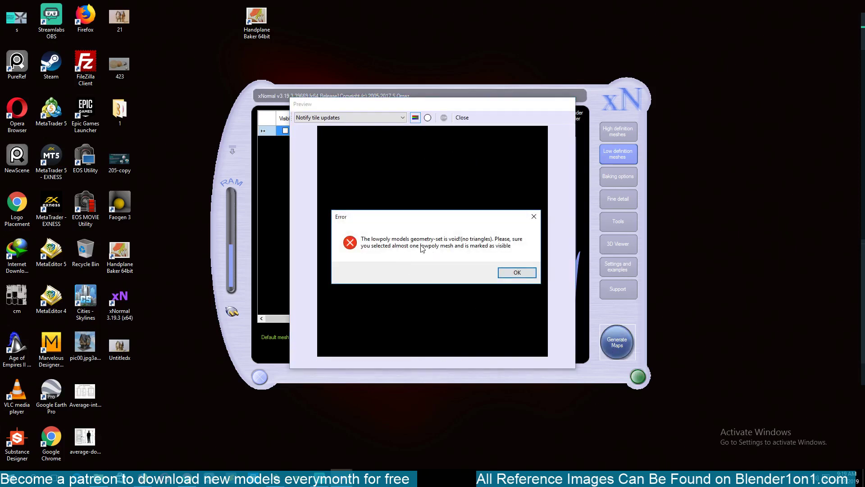
click(516, 272)
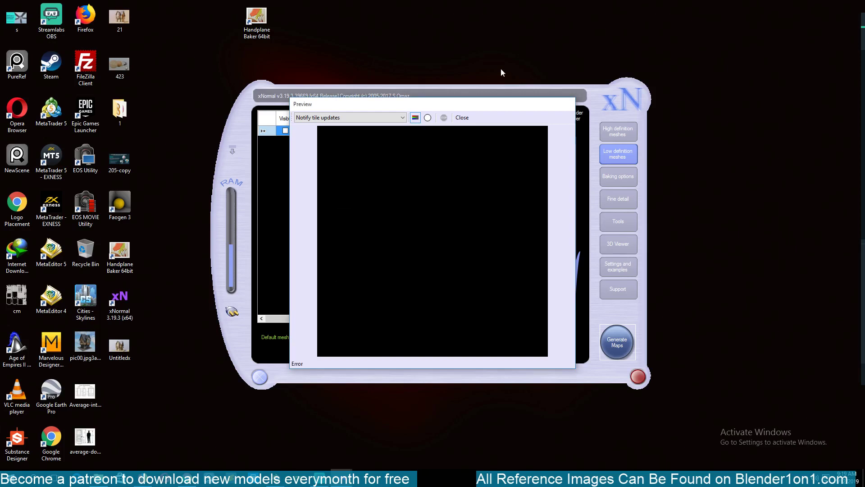
click(465, 118)
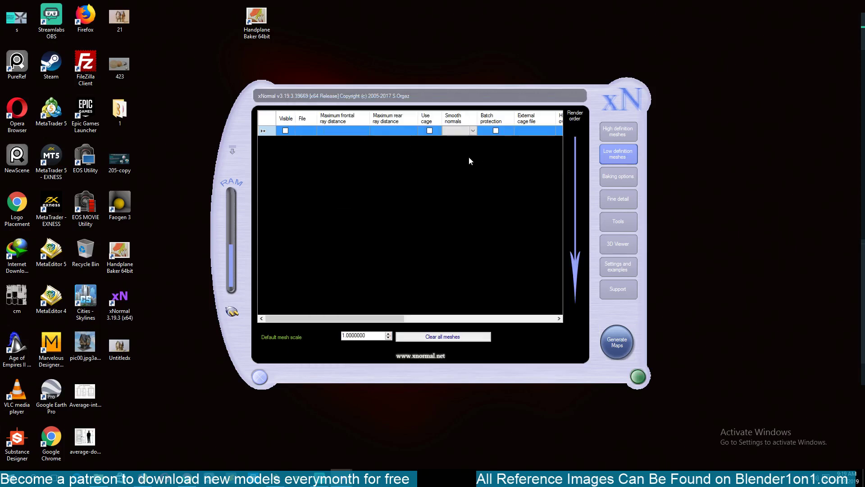
Step: Add MEDIEVAL HOUSE.fbx from the single mesh folder as the low definition mesh
right_click(347, 136)
click(360, 141)
click(357, 137)
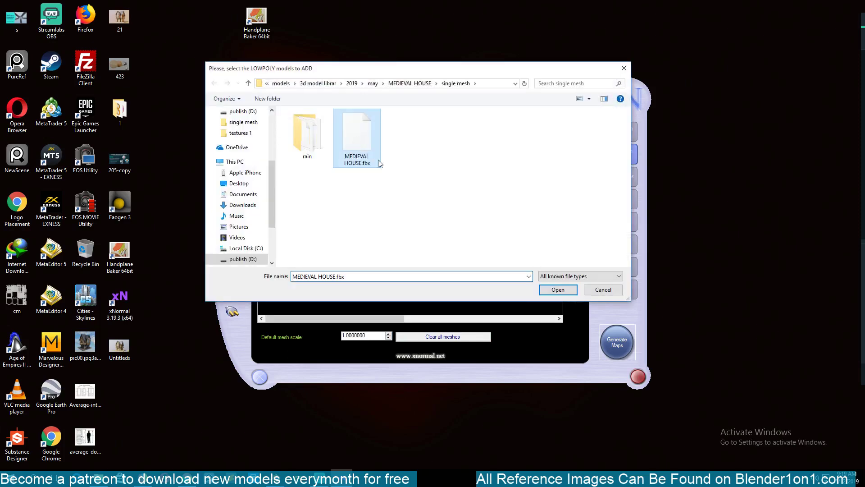
click(558, 290)
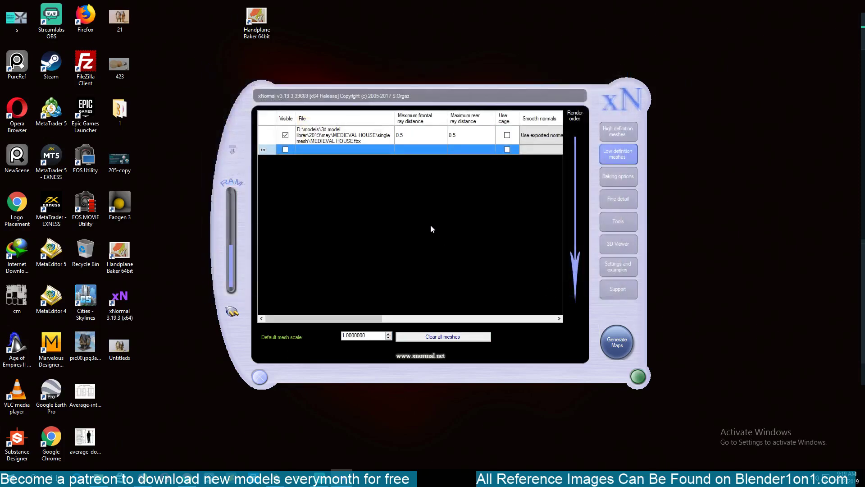
Step: In the baking options, enable the ambient occlusion map for rendering and leave the normal map disabled
click(617, 176)
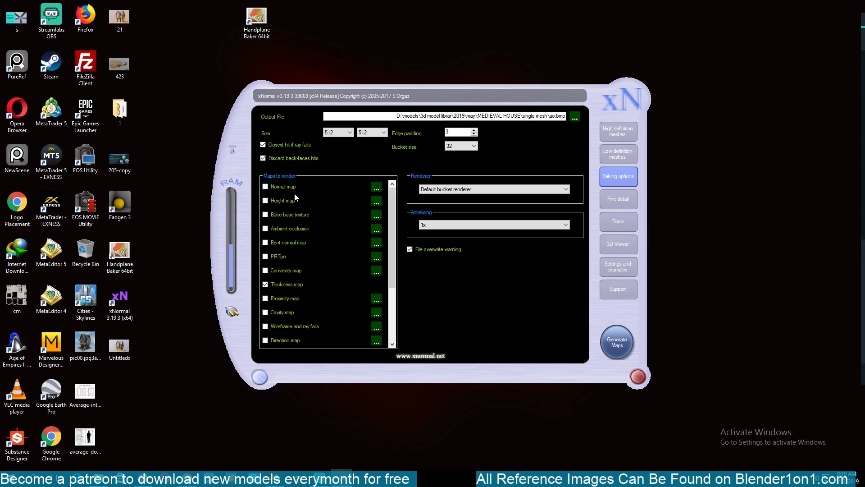
click(276, 187)
click(264, 187)
click(270, 229)
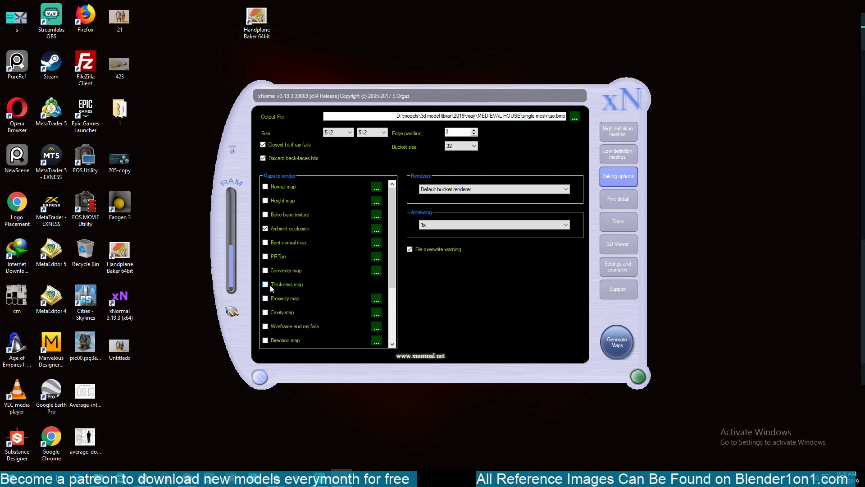
Step: Enable the thickness map for rendering and review the ambient occlusion map's settings without changing them
click(269, 285)
click(377, 229)
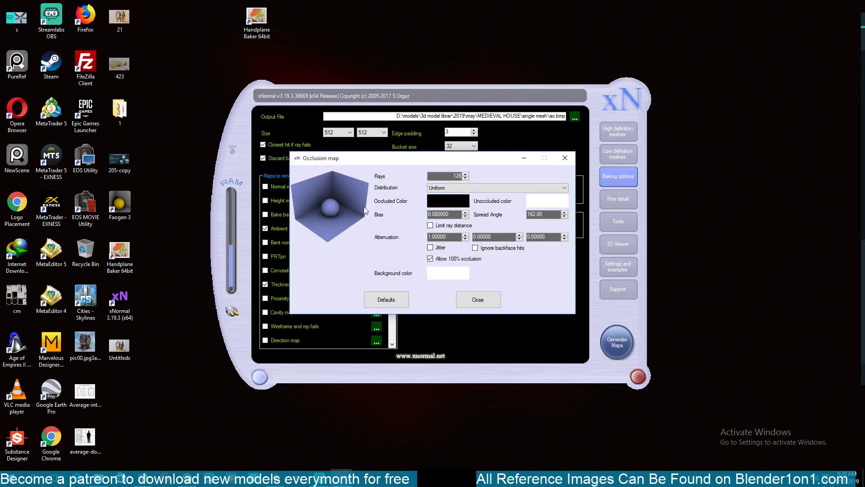
click(483, 300)
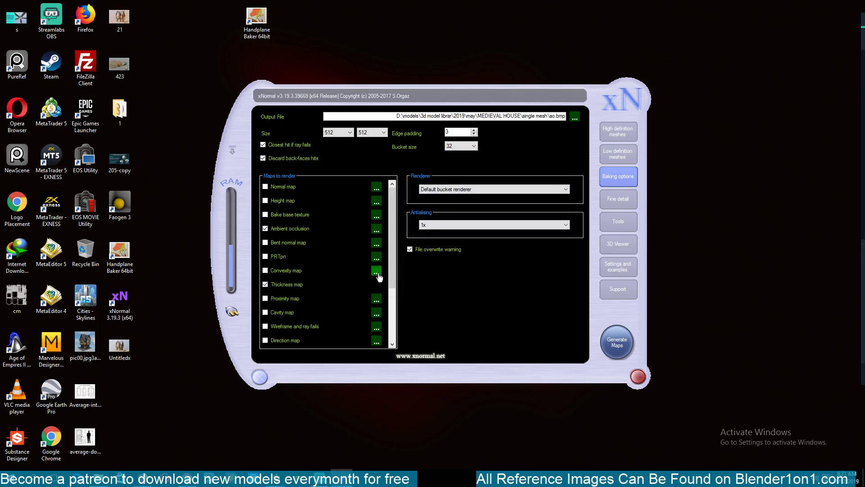
Step: Set the output map size to 4096 by 4096
click(344, 132)
click(308, 132)
click(367, 133)
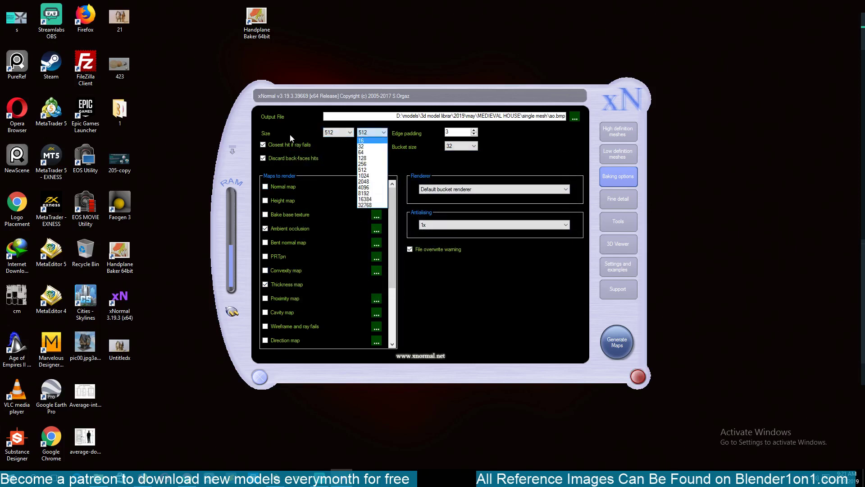
click(290, 132)
click(343, 132)
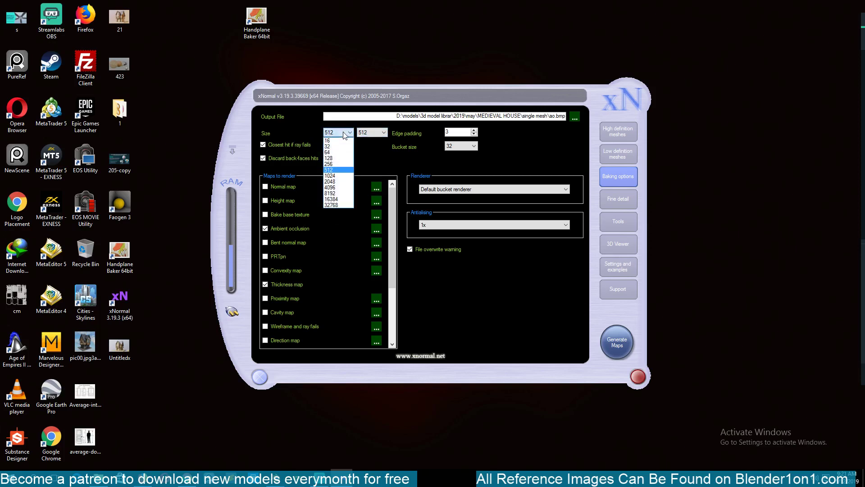
click(336, 188)
click(376, 132)
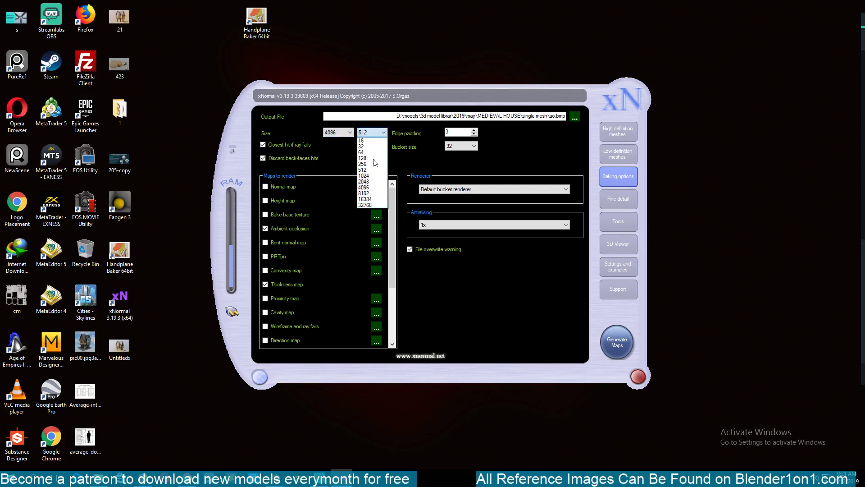
click(367, 187)
Step: Set the output map size to 512 by 512
click(349, 133)
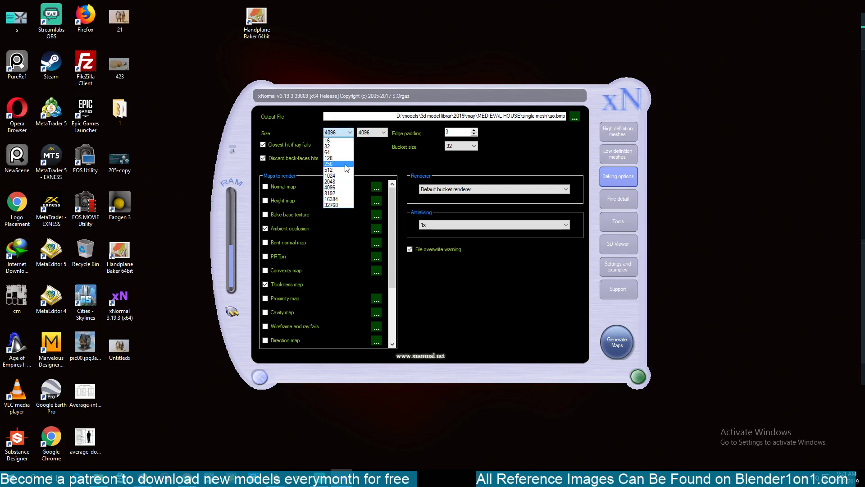
click(275, 479)
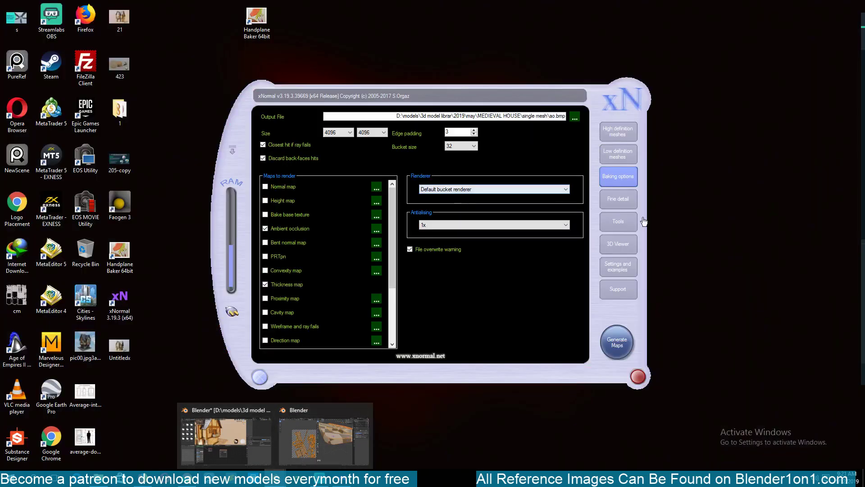
click(339, 133)
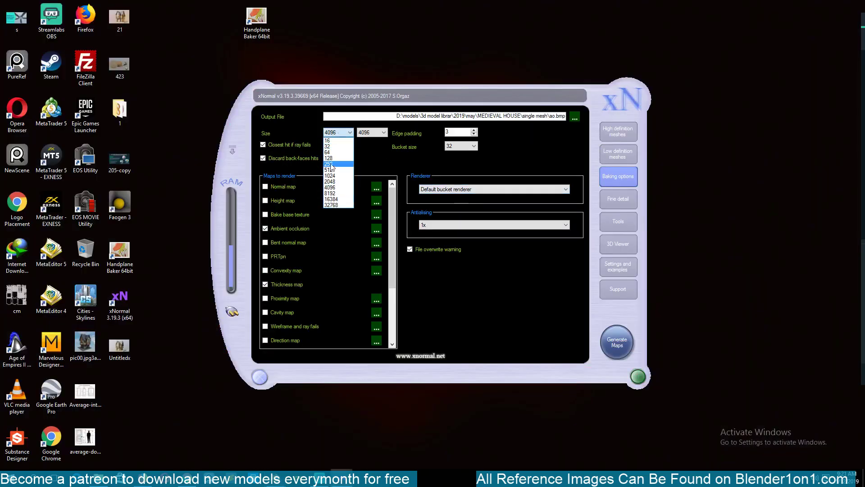
click(334, 171)
click(372, 133)
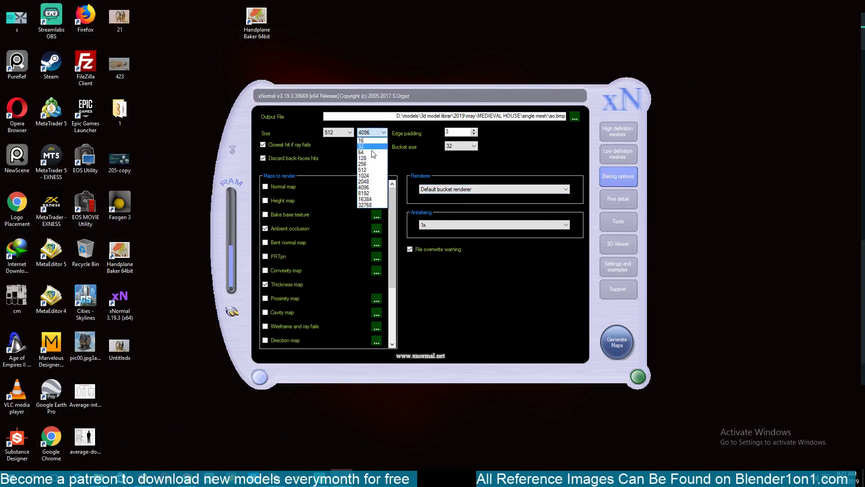
click(369, 170)
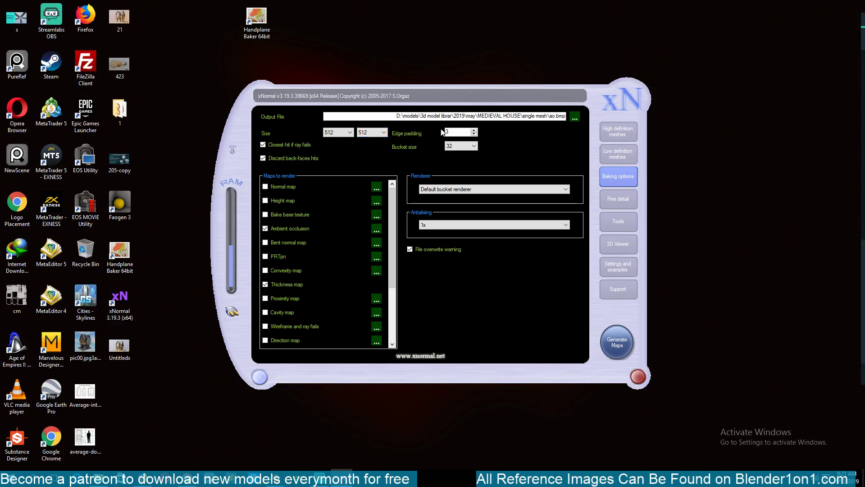
Step: Switch to the Blender window with MEDIEVAL HOUSE.blend and put the house mesh in Edit Mode to show its UV layout
click(296, 446)
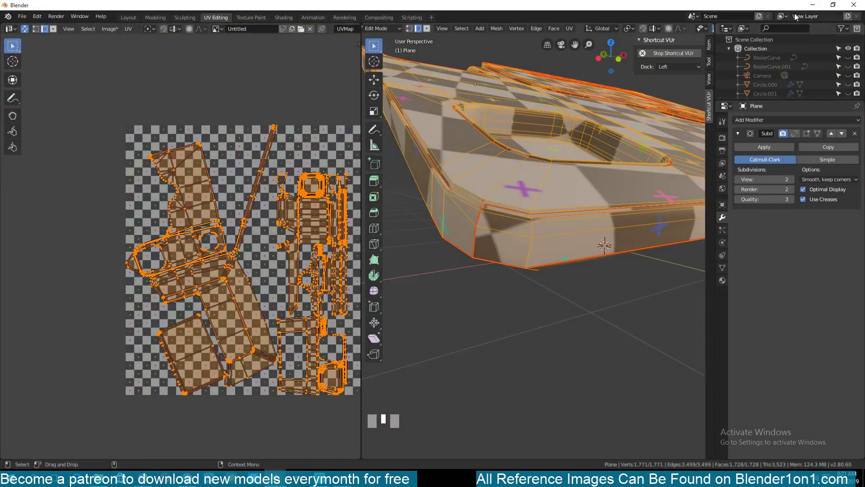
click(812, 5)
mouse_move(276, 477)
click(240, 448)
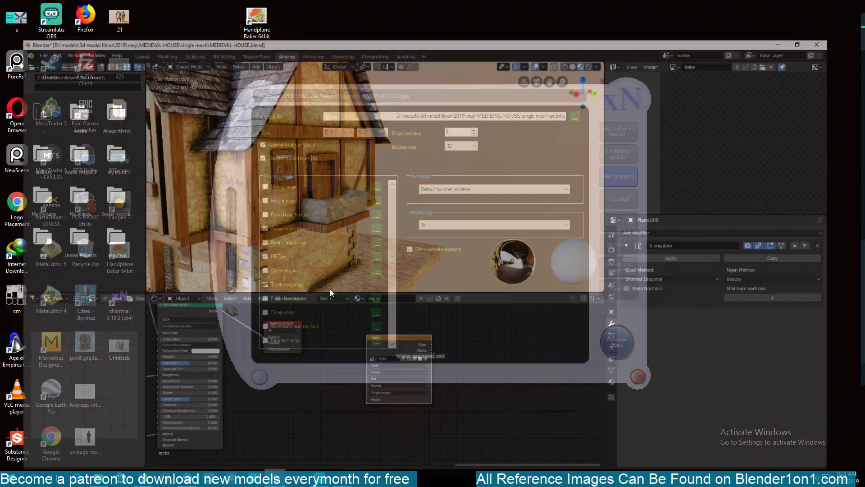
key(Tab)
Step: Examine the gap between the tip of the triangular UV island and the rectangular island beneath it
scroll(729, 56, up, 3)
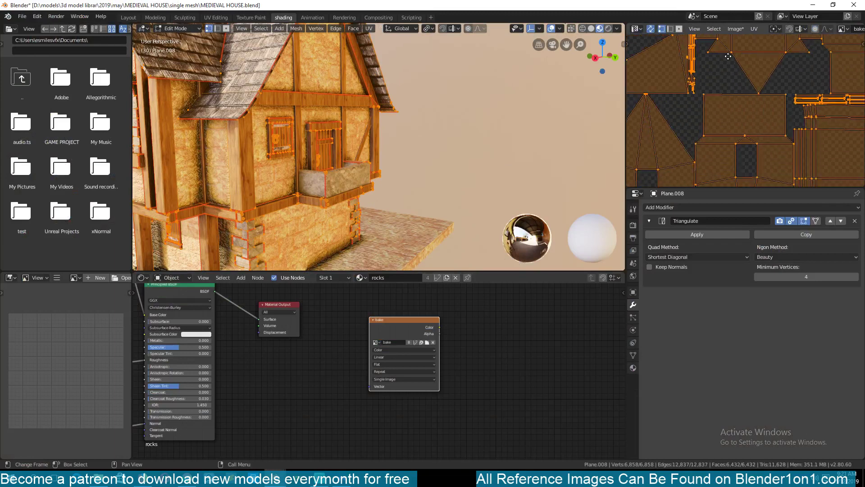
middle_drag(728, 56, 728, 49)
scroll(713, 63, up, 4)
middle_drag(695, 75, 650, 117)
scroll(722, 88, up, 4)
middle_drag(722, 82, 705, 141)
click(682, 117)
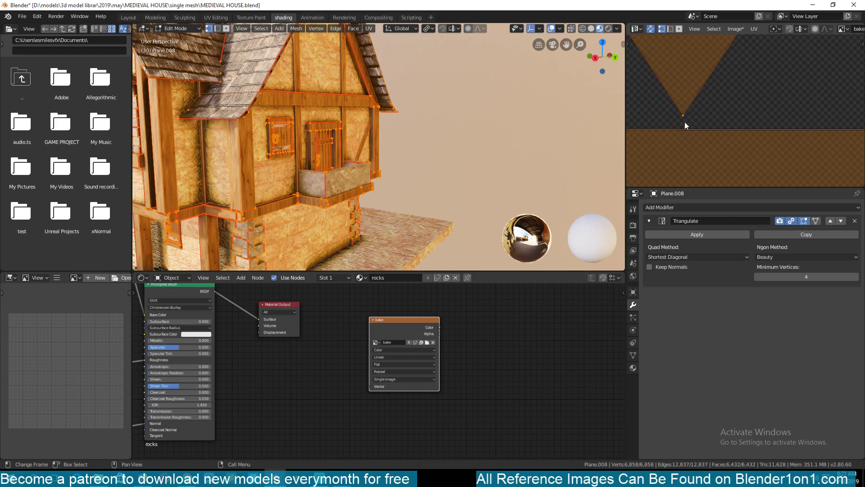
scroll(686, 123, down, 2)
scroll(688, 124, up, 3)
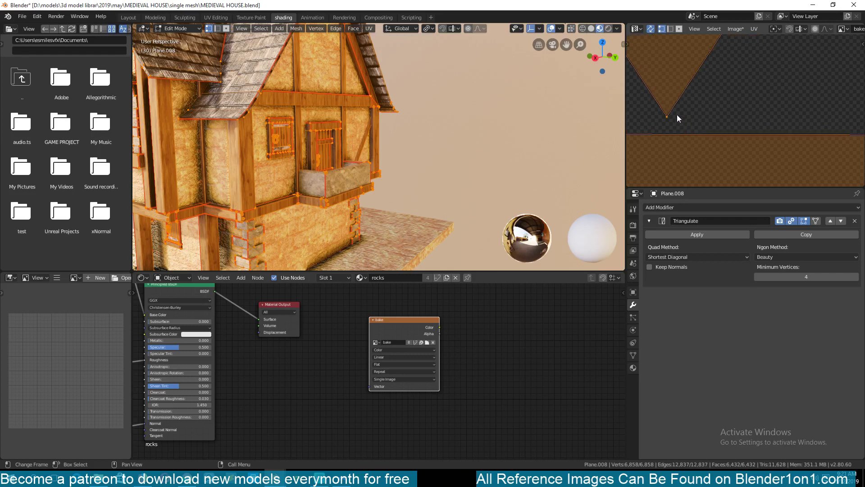
middle_drag(694, 110, 742, 105)
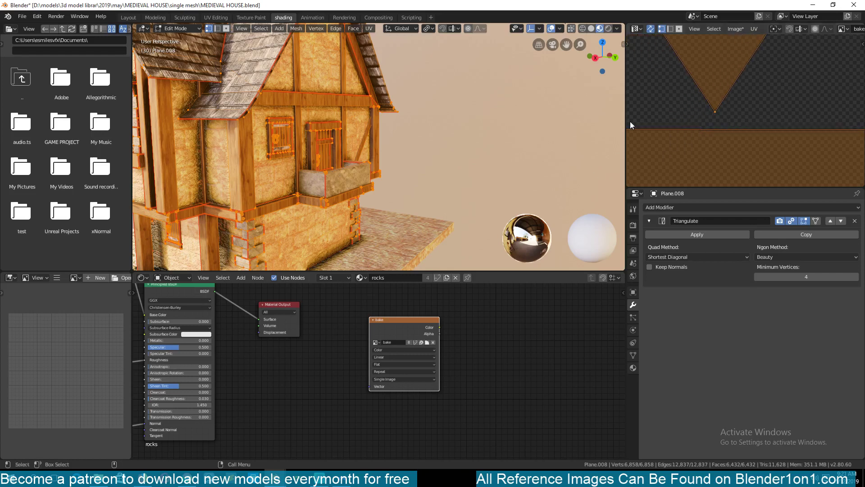
middle_drag(698, 86, 688, 119)
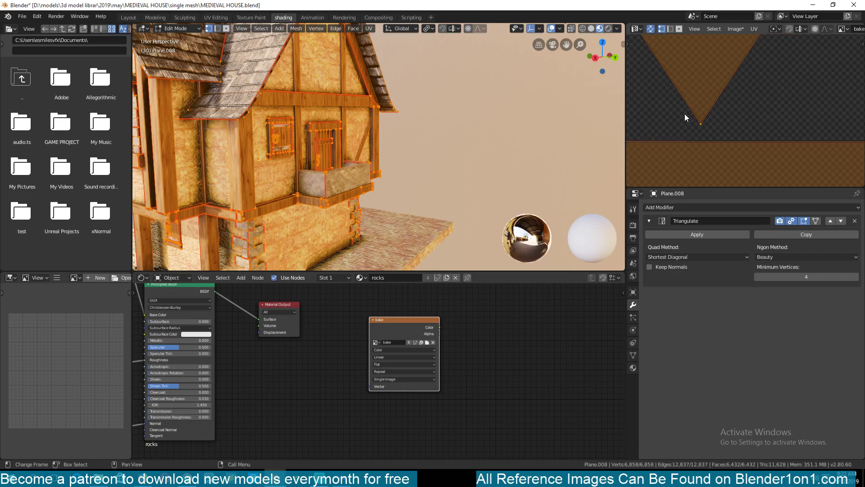
scroll(685, 114, up, 3)
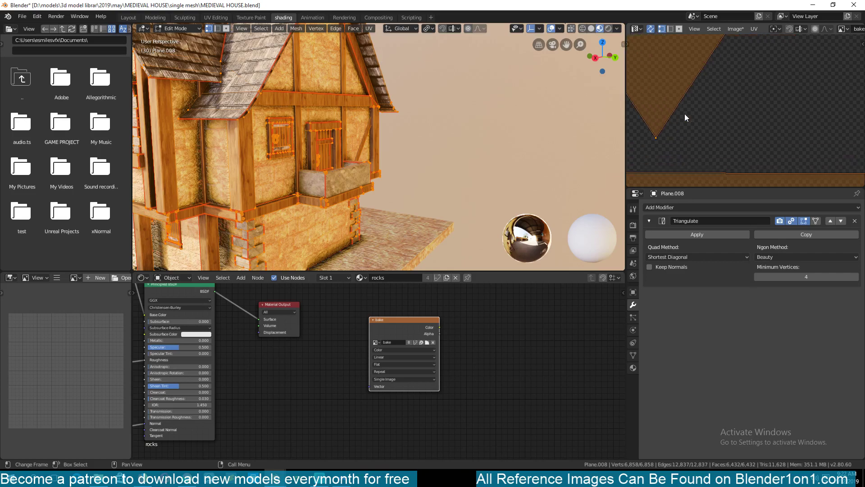
middle_drag(685, 114, 730, 109)
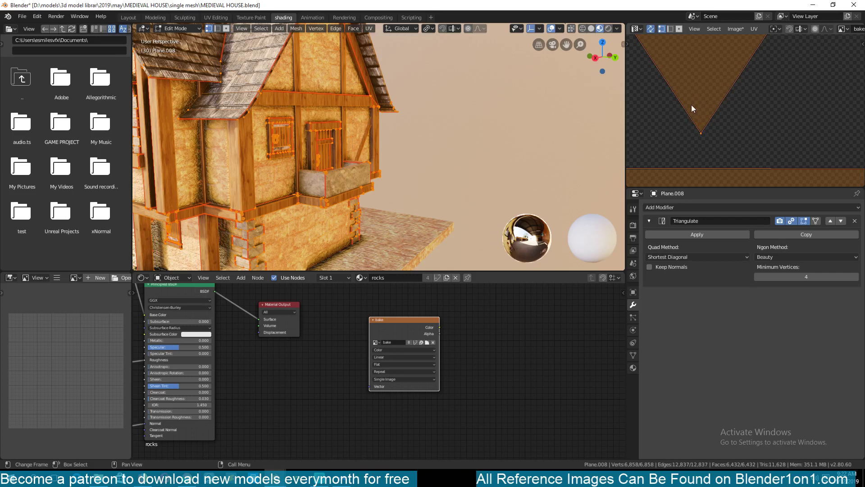
Step: Check the bake output margin in the render properties against the UV island spacing, then return to xNormal
click(633, 224)
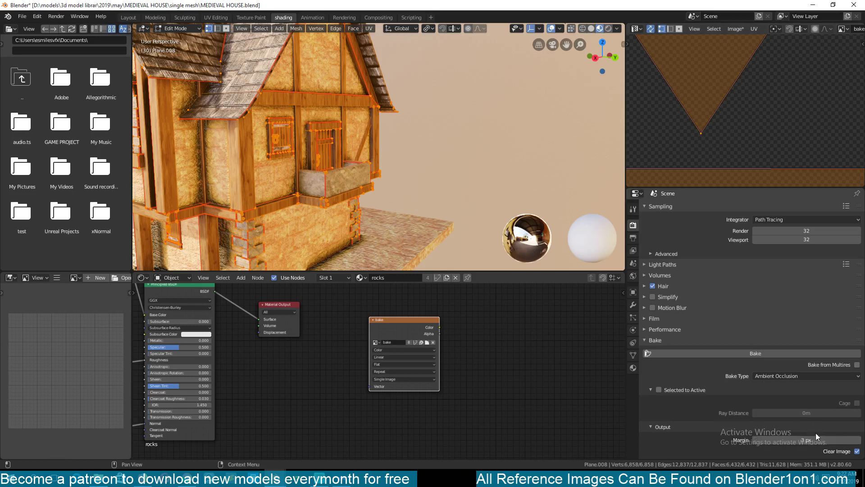
middle_drag(714, 158, 713, 128)
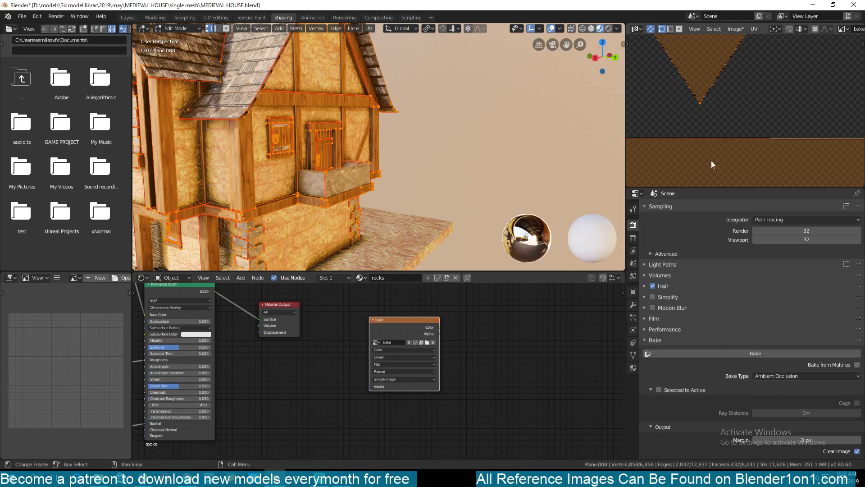
key(ctrl+p)
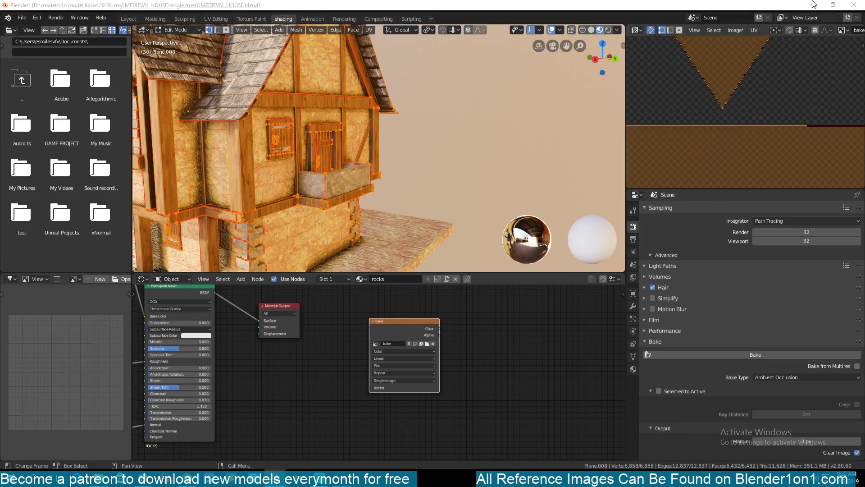
click(813, 5)
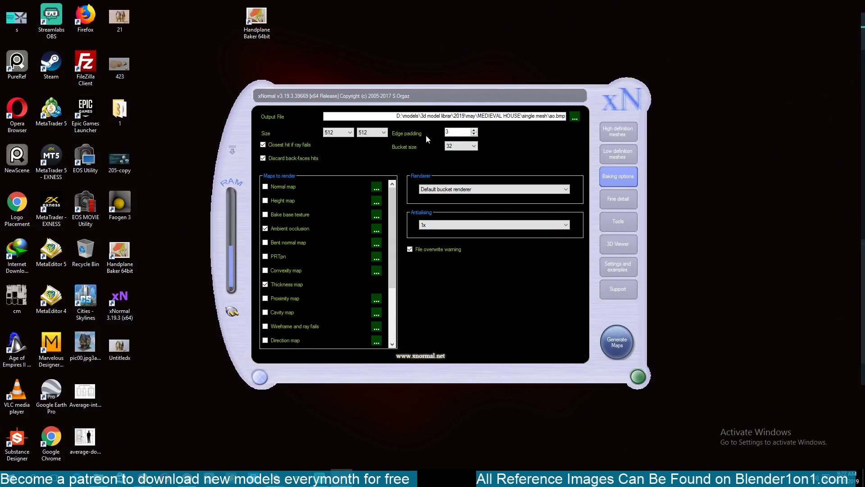
Step: Try to generate the ambient occlusion and thickness maps, decline overwriting ao_thickness.bmp, and close the preview
double_click(454, 131)
click(618, 350)
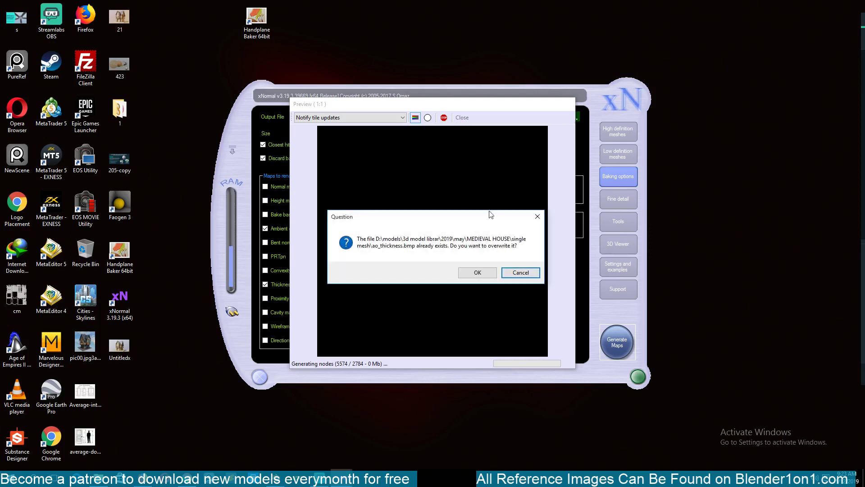
click(521, 273)
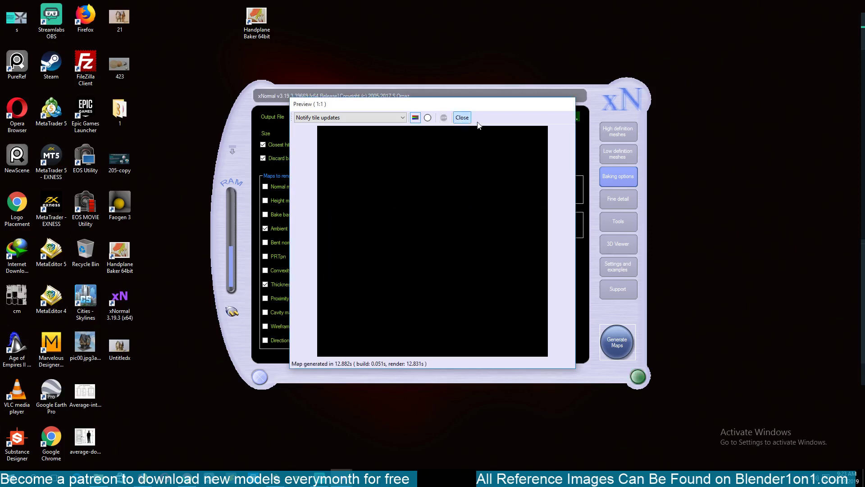
click(461, 117)
Step: While choosing the output file, create a new folder on the Desktop and open it as the save location
click(574, 119)
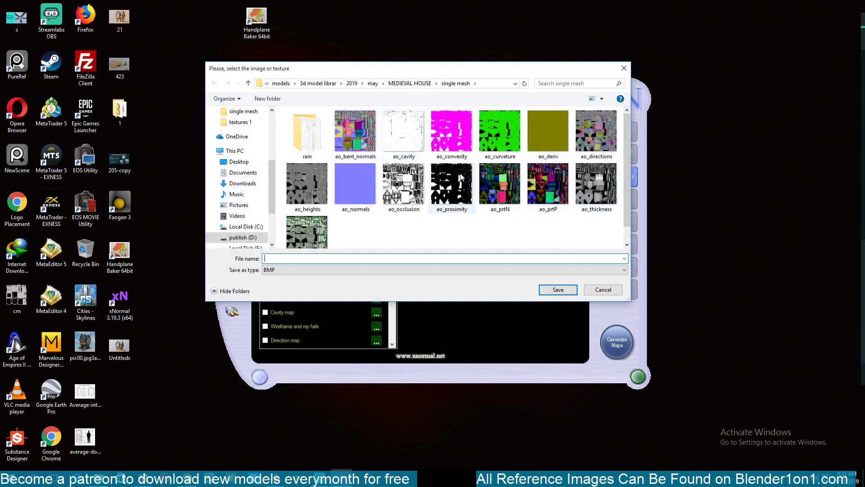
click(373, 83)
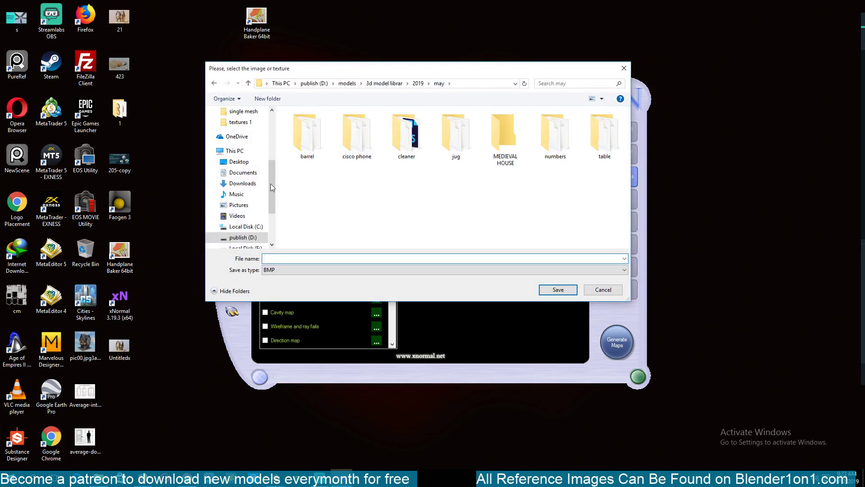
click(239, 162)
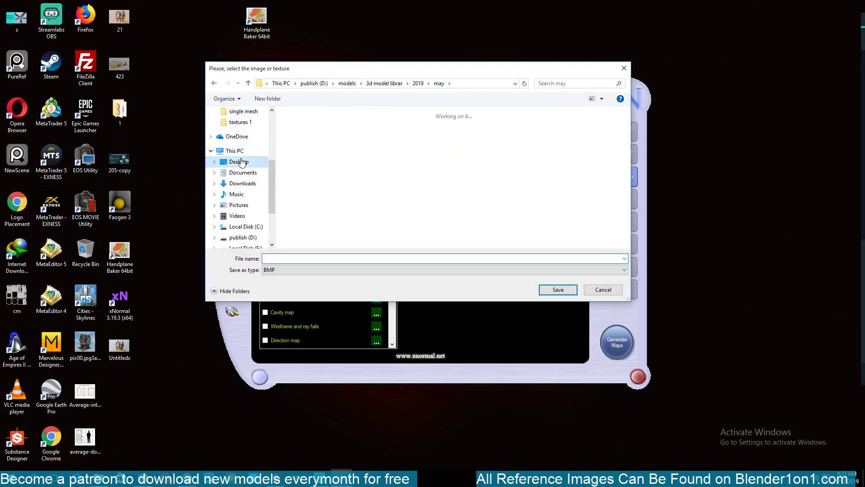
click(267, 98)
key(Return)
click(550, 289)
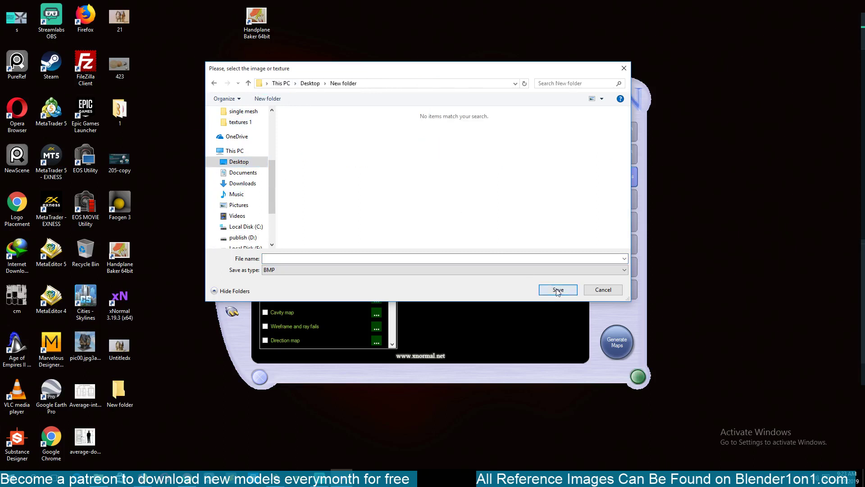
Step: Save the output file as ao in PNG format in the new folder and generate the maps
click(565, 270)
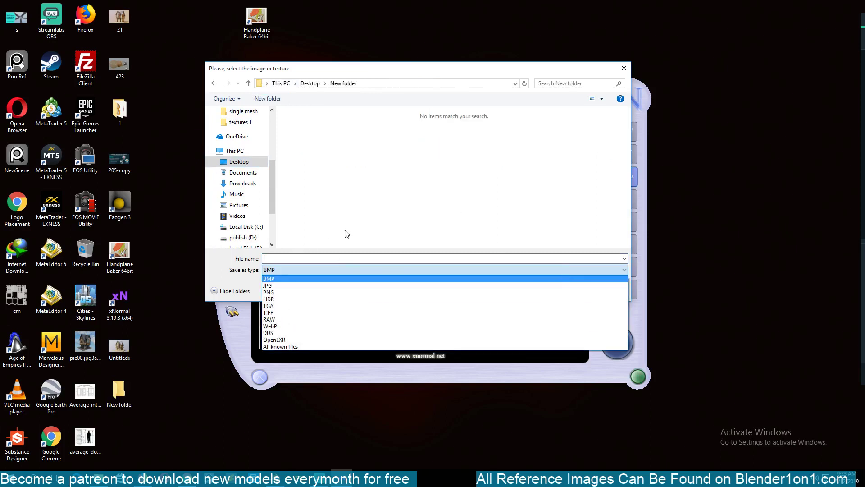
click(281, 293)
click(455, 258)
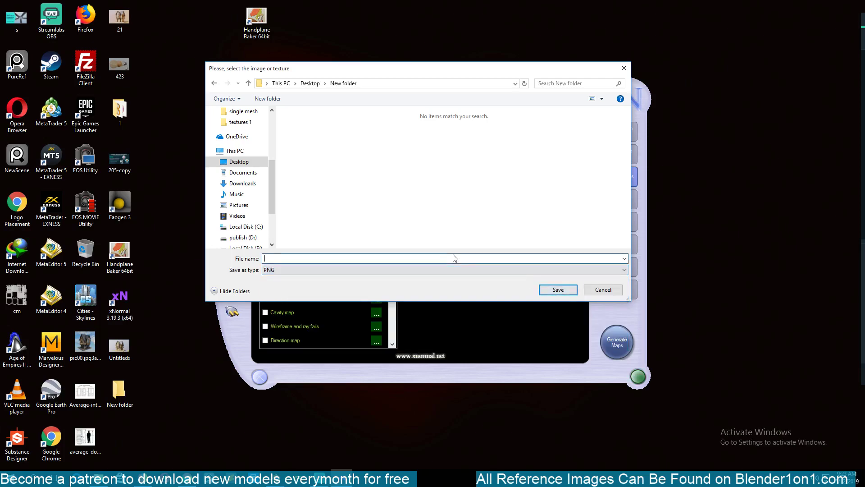
text(ao)
click(557, 288)
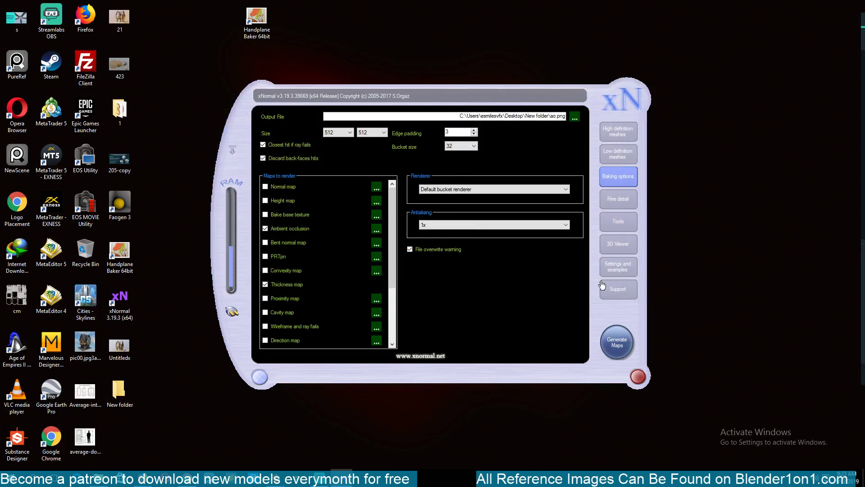
click(616, 343)
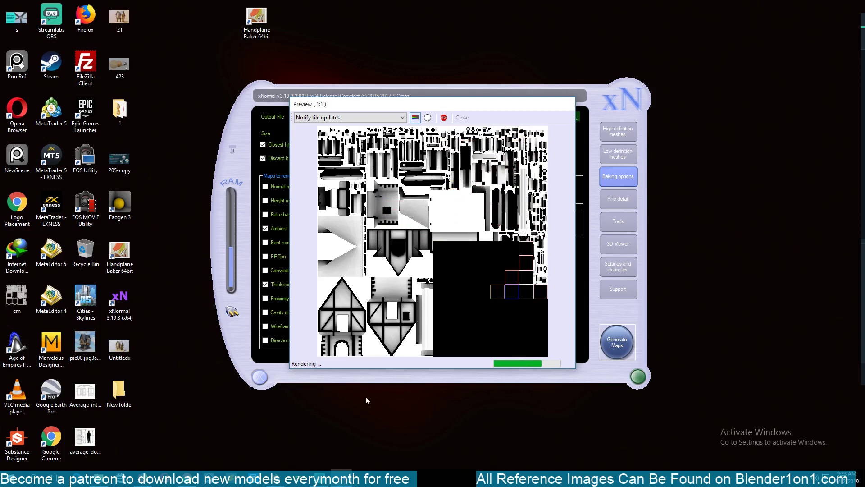
Step: Switch to Blender and examine the house's full UV layout, the bake image's properties and the UV editor's display settings
mouse_move(275, 476)
click(258, 450)
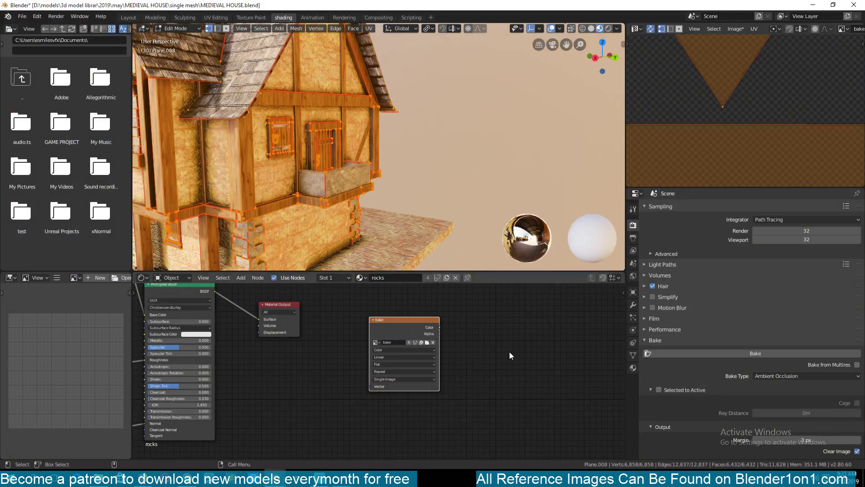
key(n)
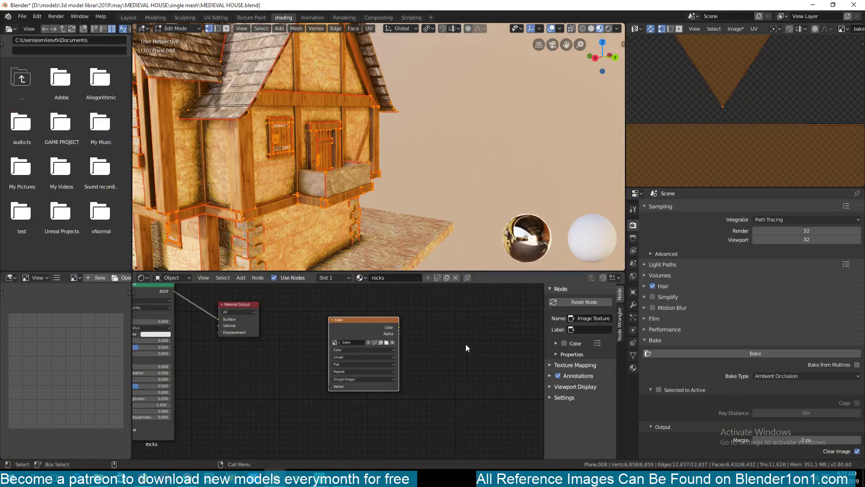
key(n)
scroll(670, 126, down, 6)
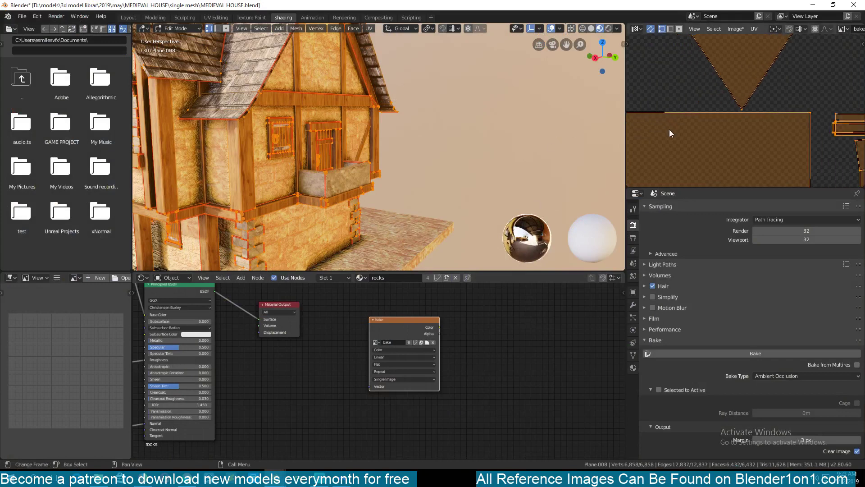
scroll(751, 58, down, 3)
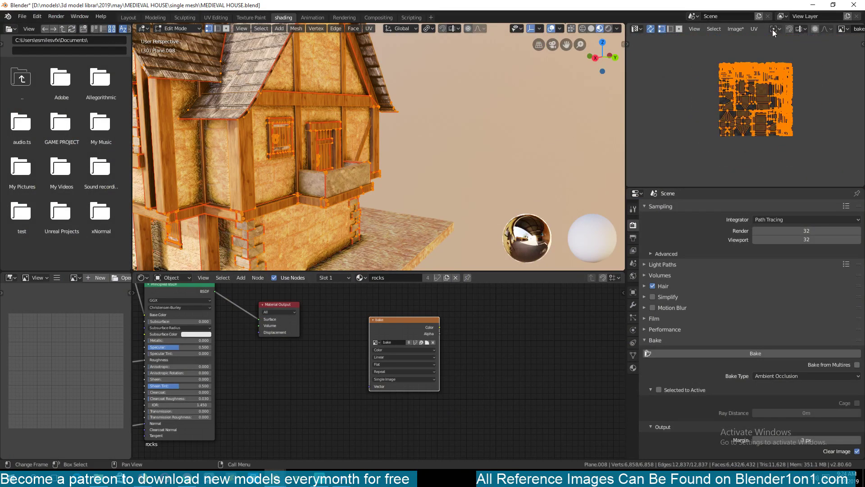
scroll(773, 28, down, 5)
key(n)
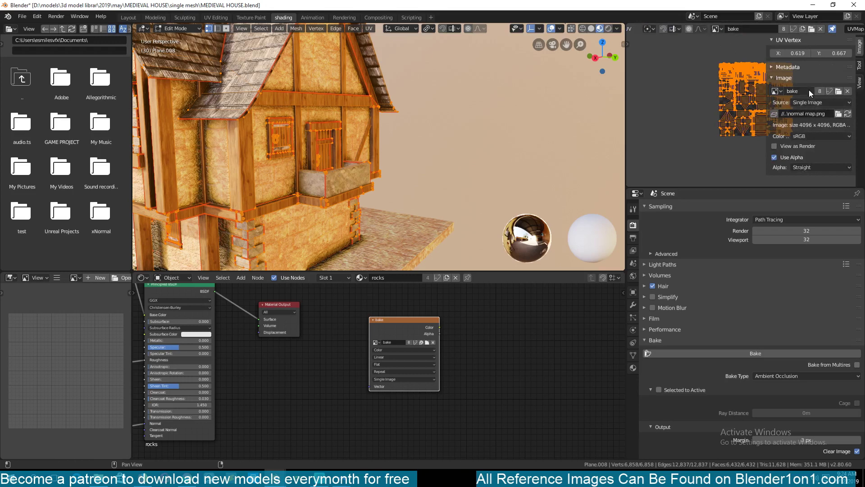
click(861, 80)
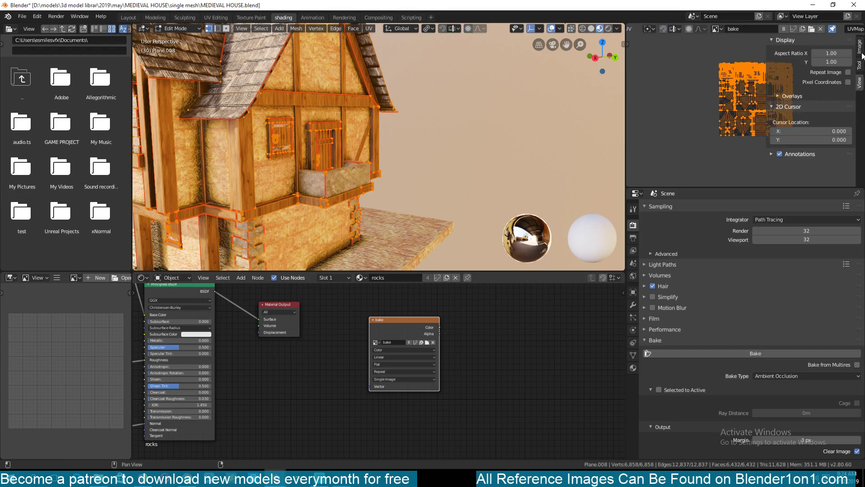
Step: Deselect all of the house's geometry, return to Object Mode, and minimize Blender
key(alt+a)
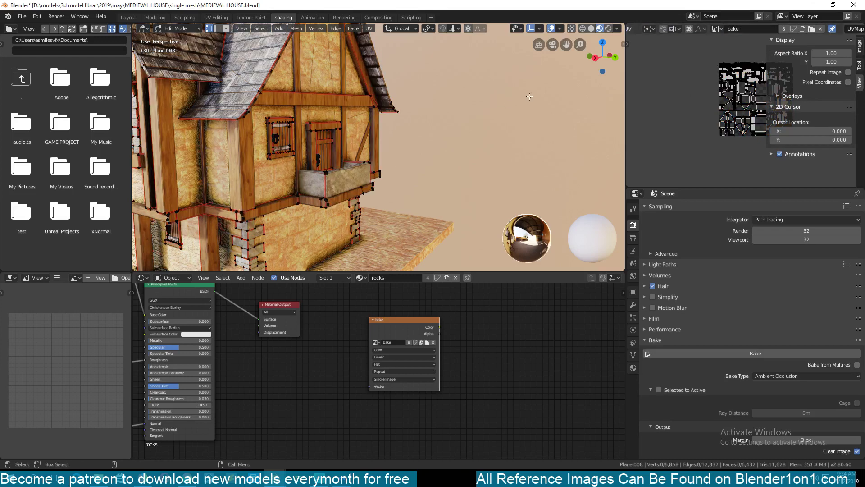
key(Tab)
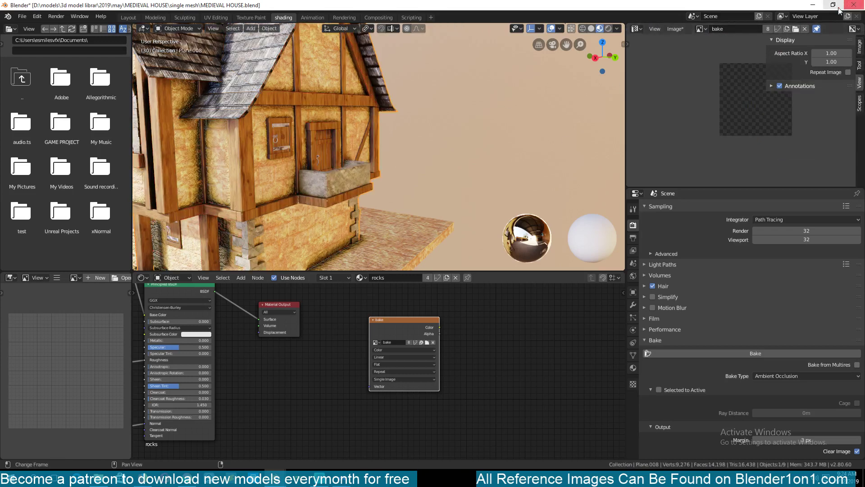
click(814, 5)
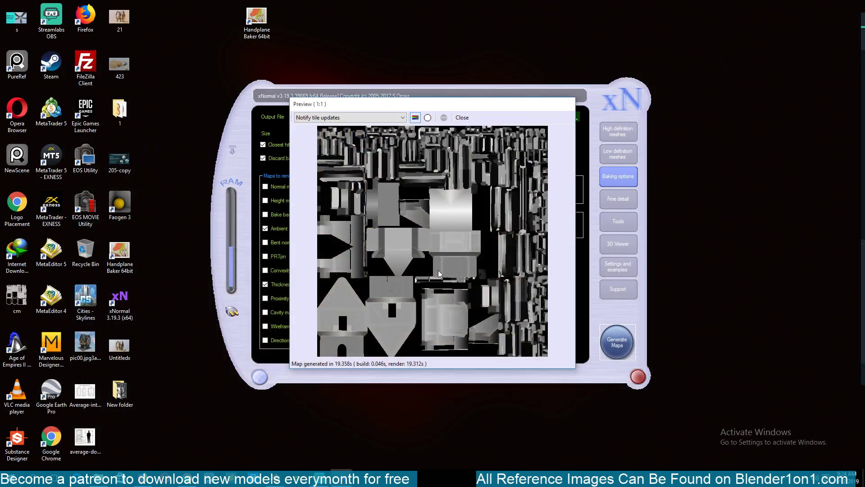
Step: Close the generated map preview, then quit the second Blender window containing the checker-textured model
click(462, 118)
mouse_move(288, 478)
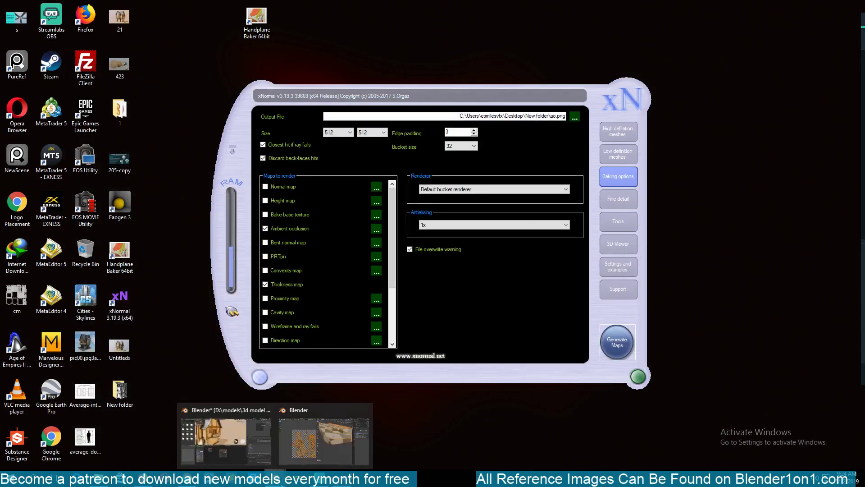
click(288, 433)
scroll(459, 237, down, 2)
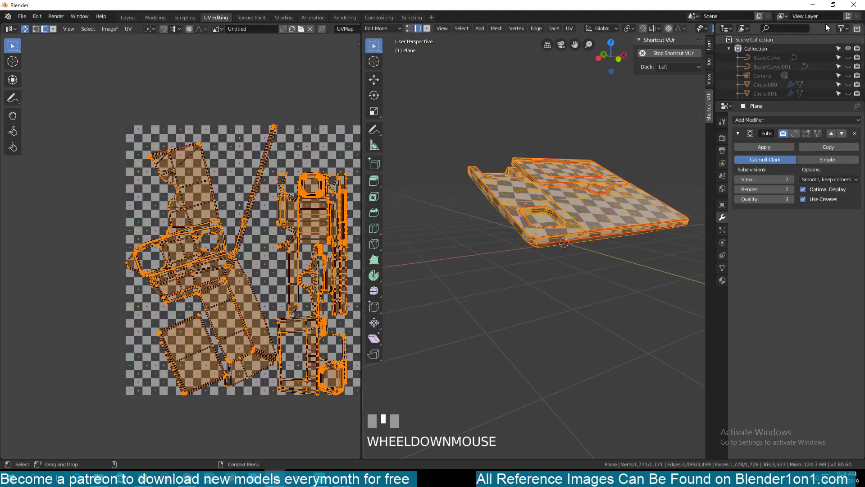
click(854, 5)
click(475, 270)
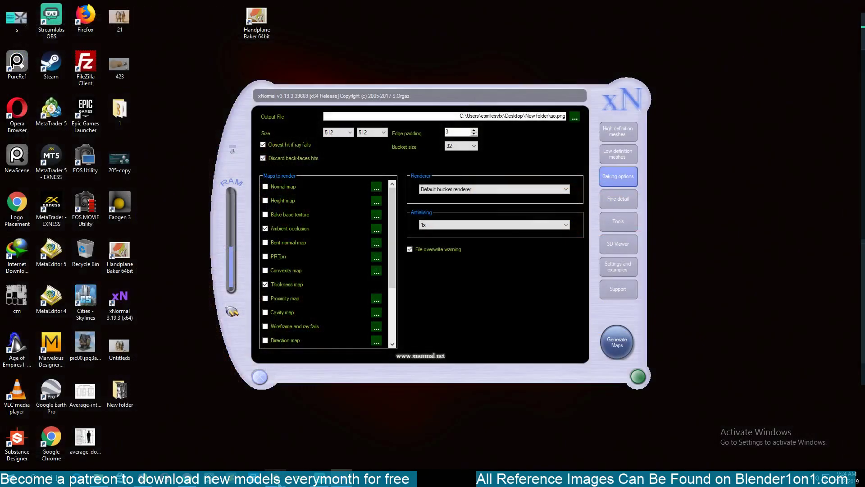
Step: Return to the medieval house file in Blender, hide the image editor's sidebar, and back out of opening an image
mouse_move(283, 476)
click(232, 426)
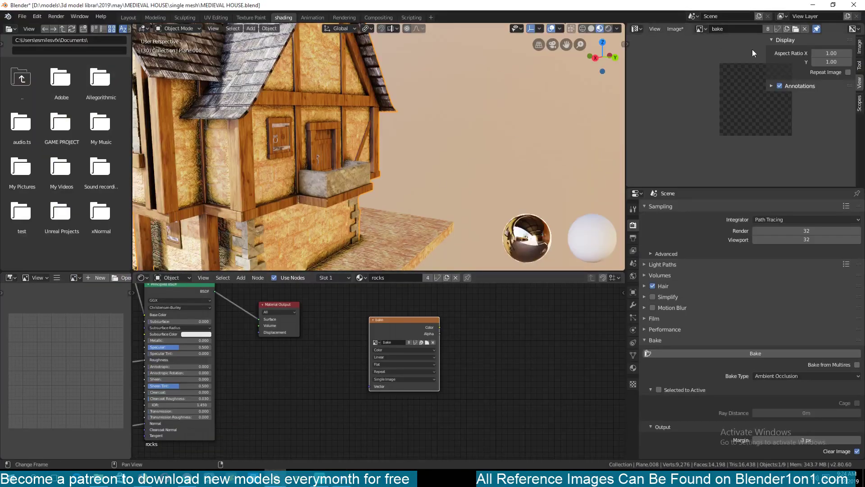
key(n)
click(796, 29)
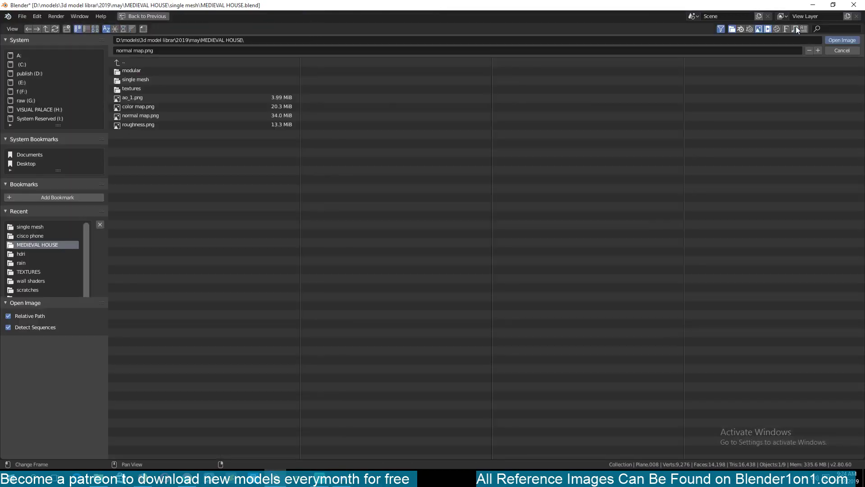
click(839, 50)
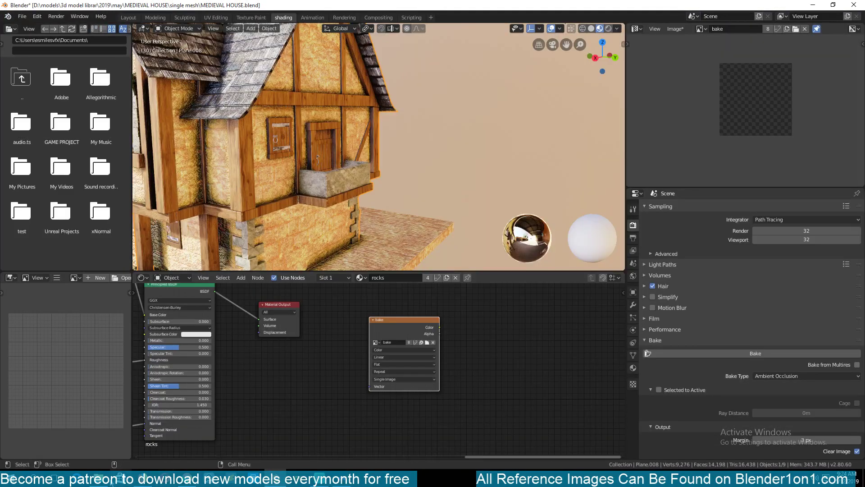
Step: Add ao_occlusion.png from the Desktop's New folder to the rocks material as an image texture and preview it on the model
click(107, 478)
drag(244, 4, 534, 139)
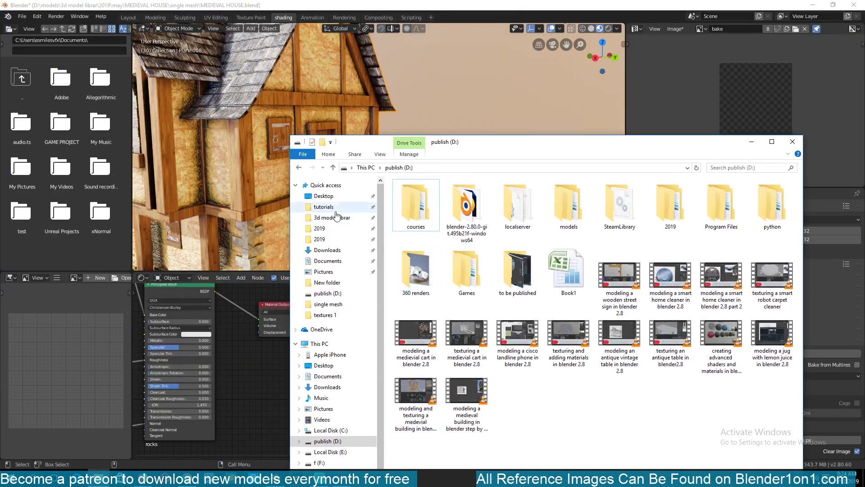
click(323, 196)
double_click(421, 212)
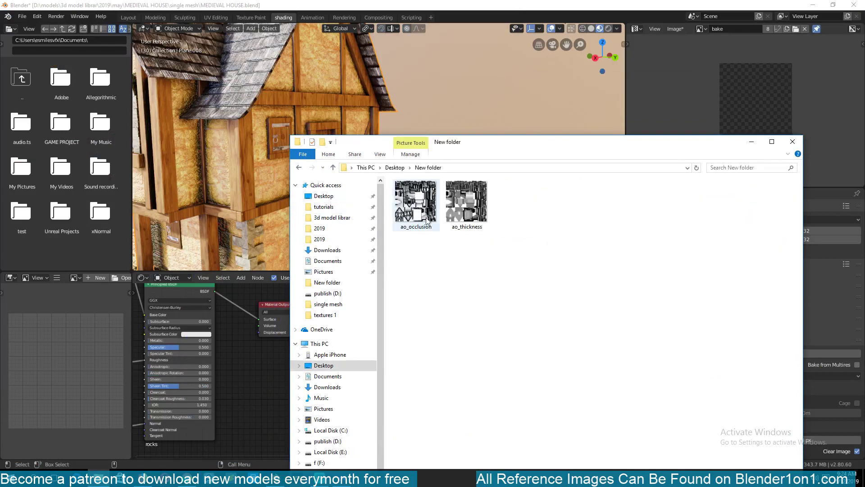
click(427, 220)
ctrl+click(483, 206)
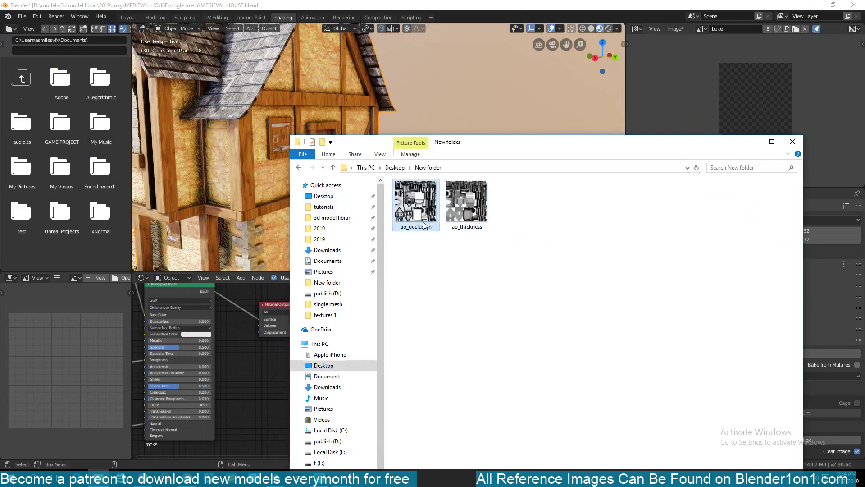
click(490, 282)
drag(414, 205, 264, 391)
click(267, 391)
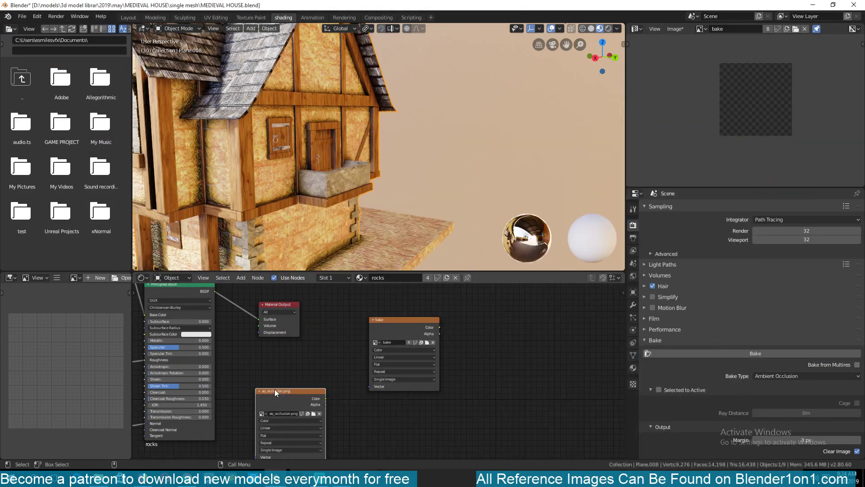
ctrl+shift+click(295, 404)
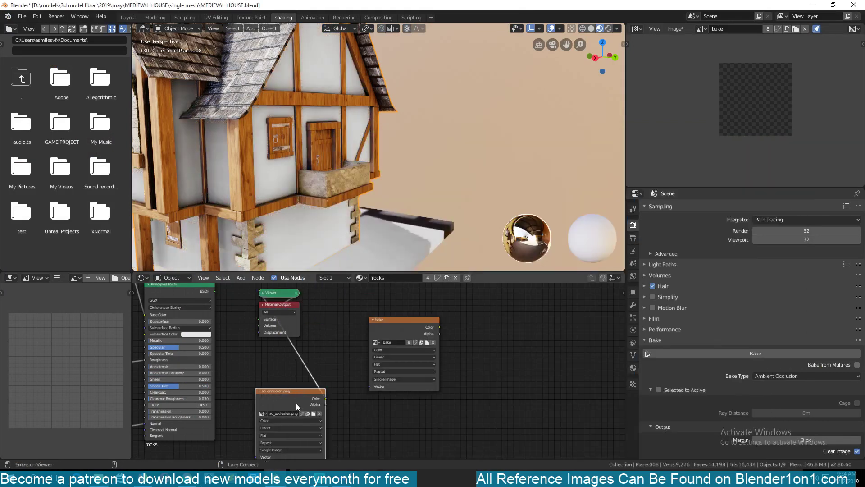
Step: Delete the ground plane beneath the house and select the house
scroll(334, 175, down, 5)
middle_drag(335, 175, 404, 186)
click(403, 186)
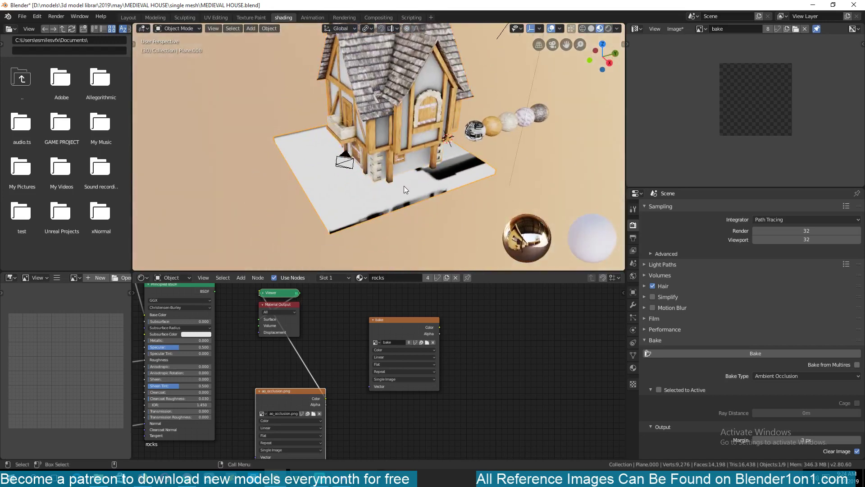
key(g)
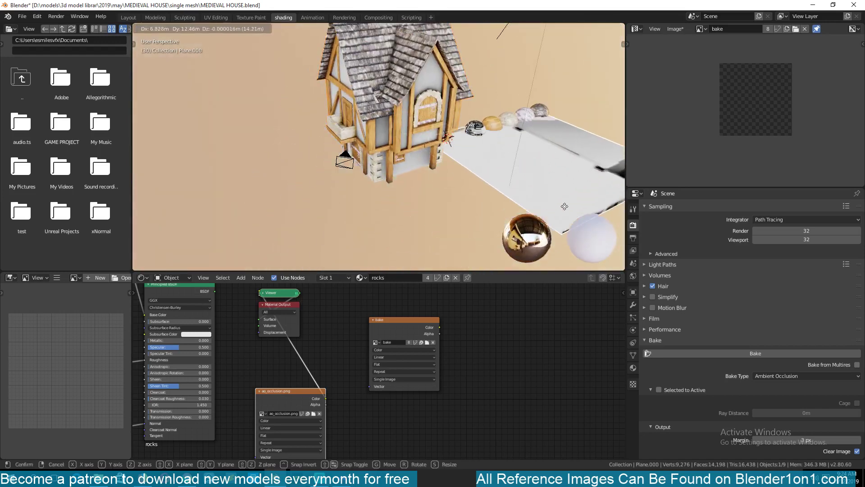
click(417, 199)
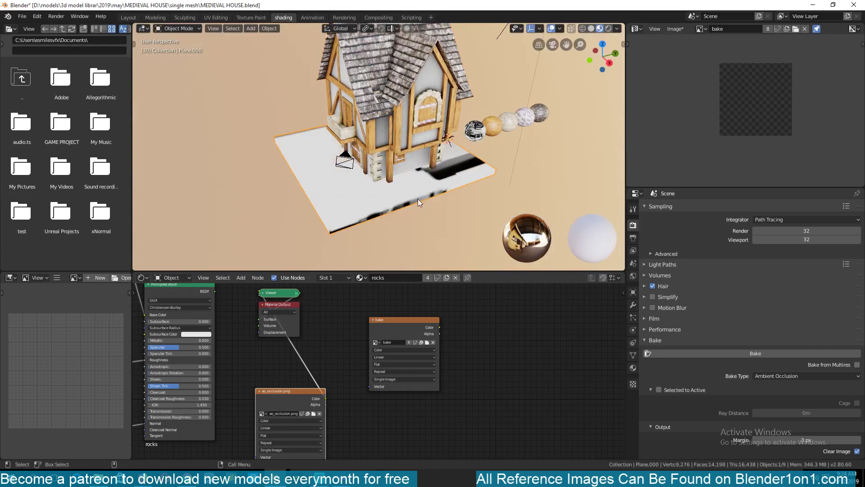
key(Delete)
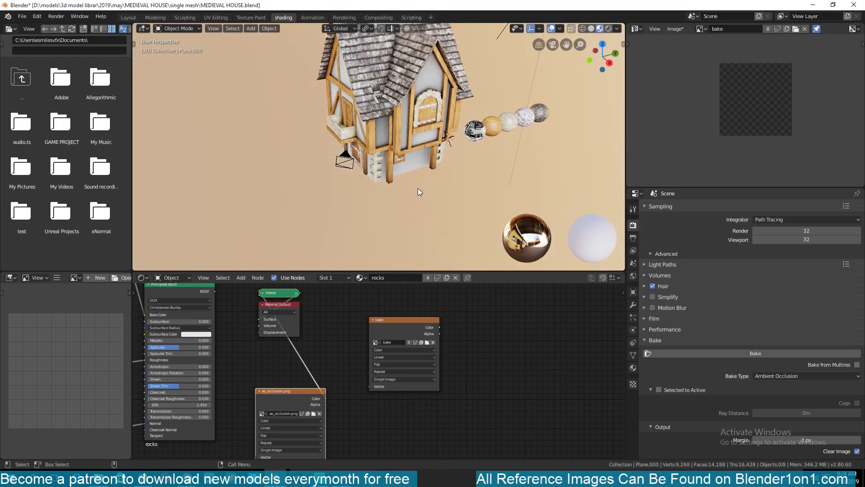
key(g)
right_click(498, 207)
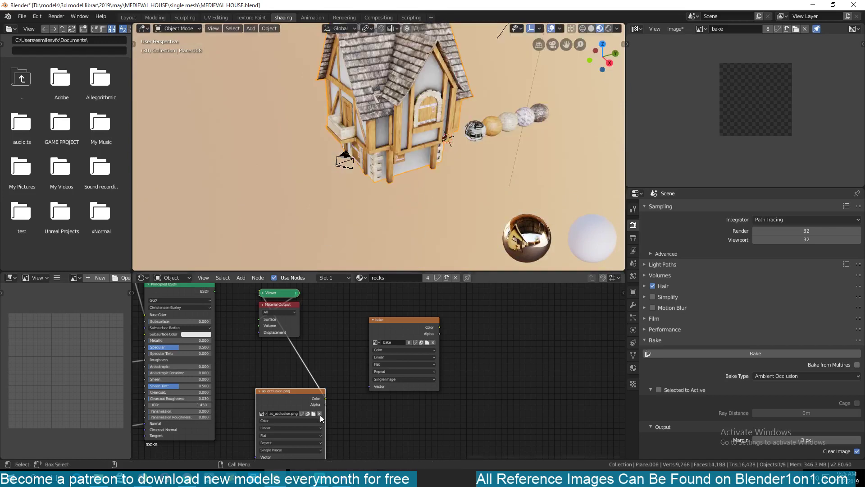
Step: Move the ao_occlusion.png node closer to the shader and reconnect the Principled BSDF to the rocks material's output
middle_drag(335, 382, 384, 370)
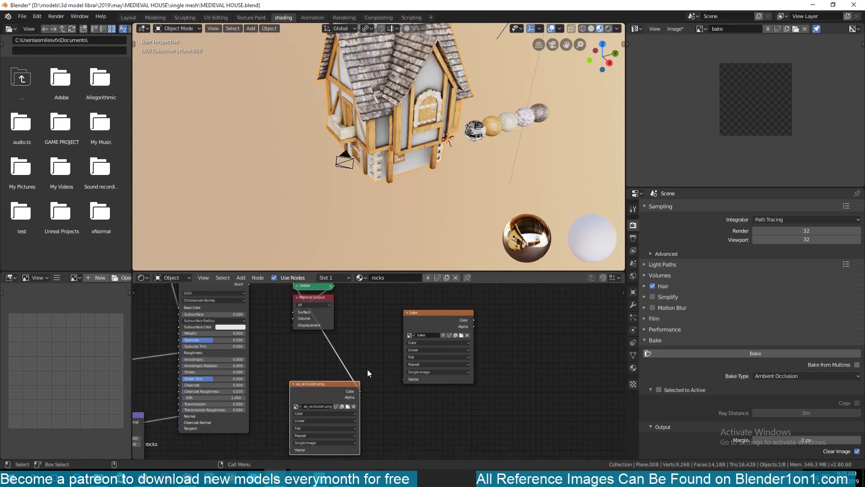
mouse_move(381, 180)
middle_down()
mouse_move(380, 139)
mouse_move(380, 195)
middle_up()
drag(321, 392, 305, 367)
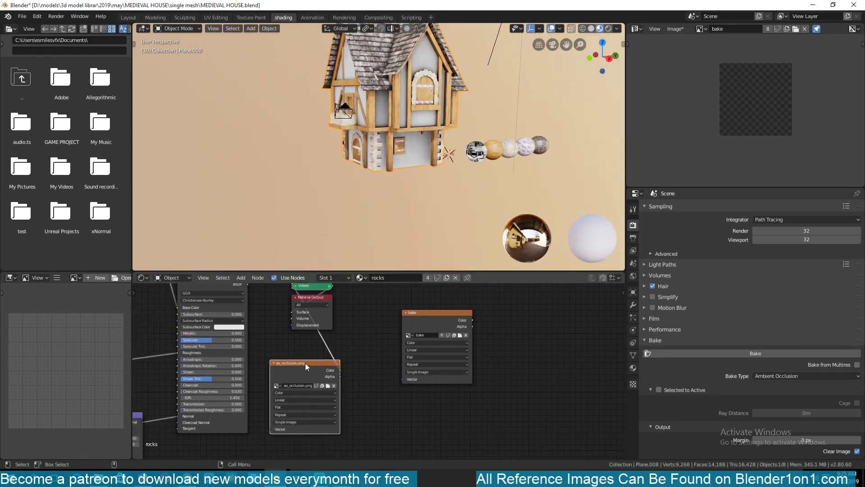
middle_drag(305, 366, 340, 392)
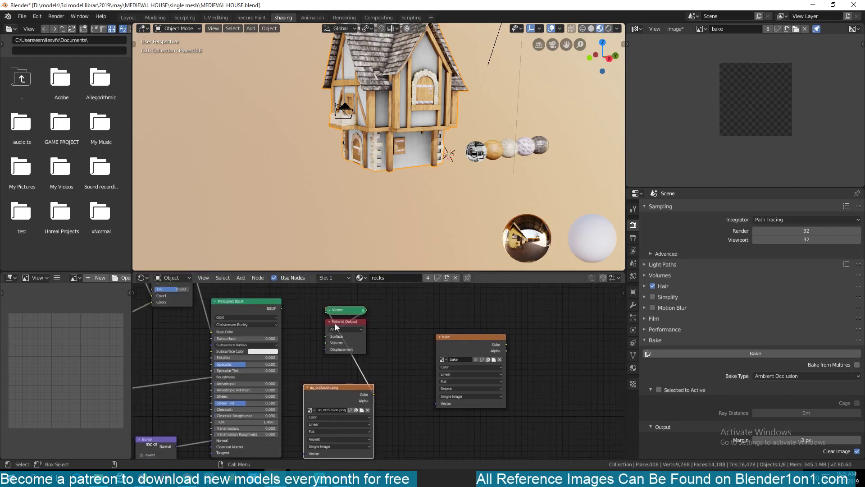
ctrl+shift+click(272, 306)
Step: Duplicate the house and place the copy well apart from the original
mouse_move(363, 189)
middle_down()
mouse_move(361, 142)
mouse_move(369, 150)
middle_up()
shift+middle_drag(400, 197, 500, 162)
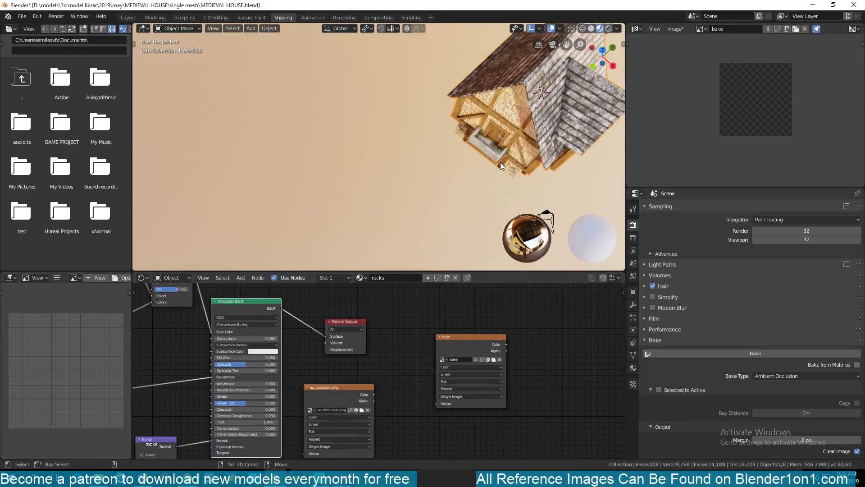
key(shift+d)
click(215, 163)
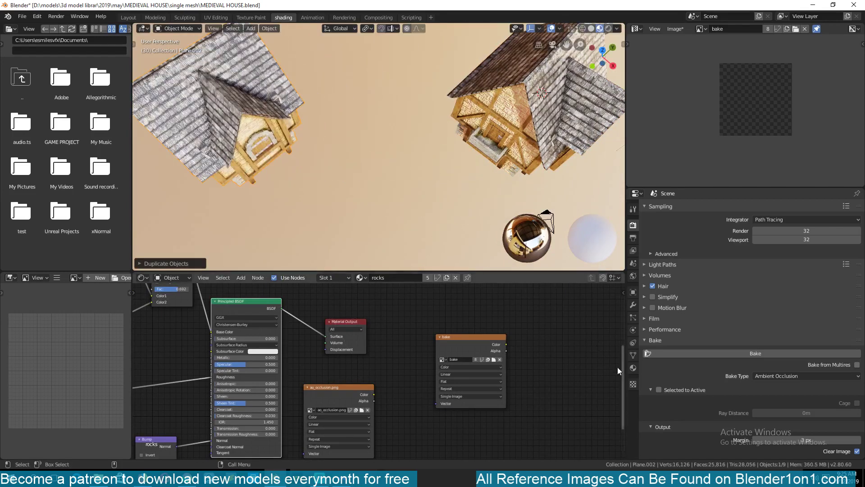
Step: Remove every material slot from the duplicated house and give it a new material
click(633, 368)
click(858, 216)
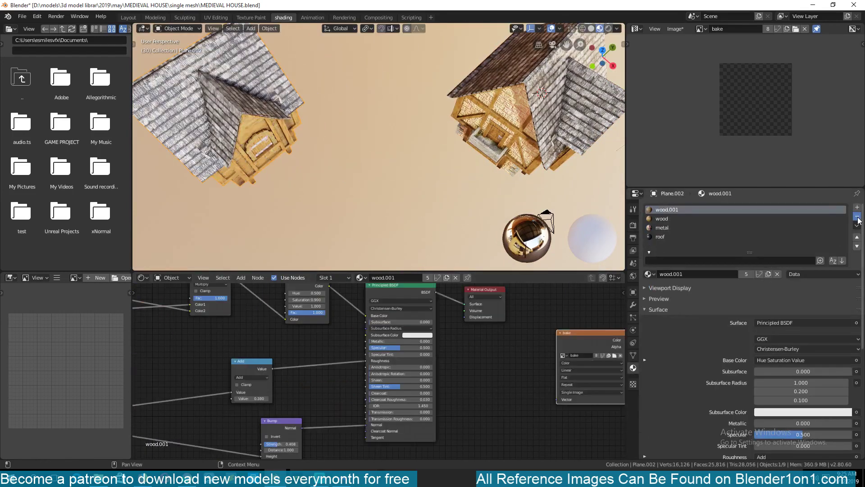
click(857, 217)
click(857, 216)
click(857, 217)
click(857, 216)
middle_drag(383, 147, 397, 140)
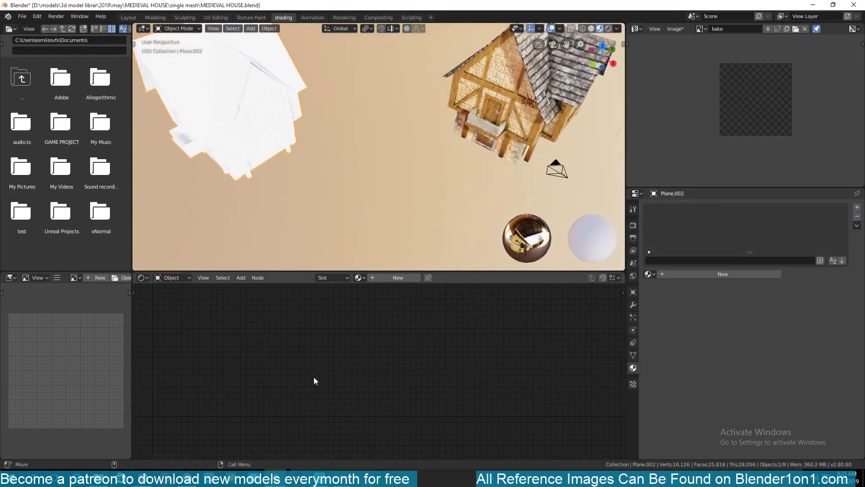
click(388, 278)
middle_drag(341, 342, 561, 341)
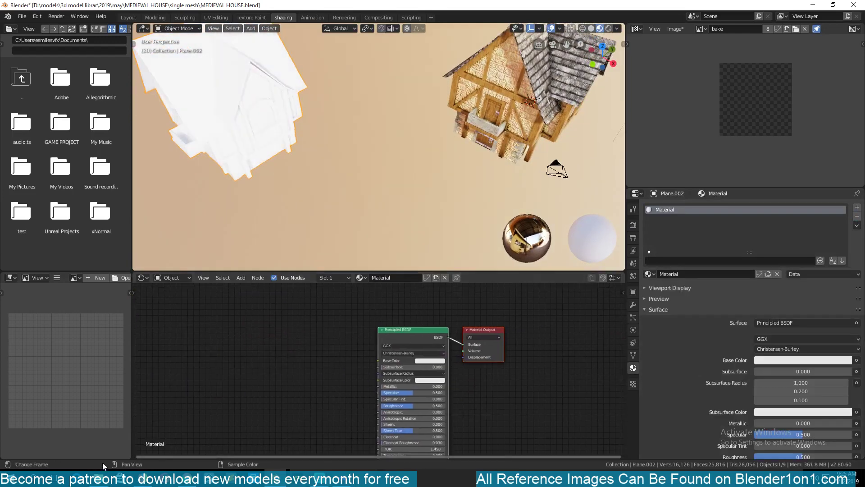
Step: Add ao_occlusion.png from File Explorer to the duplicated house's new material as an image texture node
click(101, 479)
drag(268, 351, 233, 358)
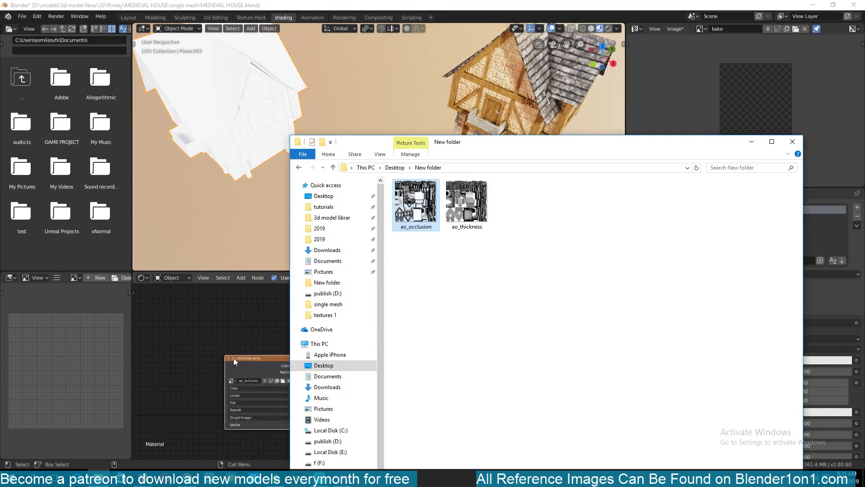
middle_drag(263, 218, 373, 162)
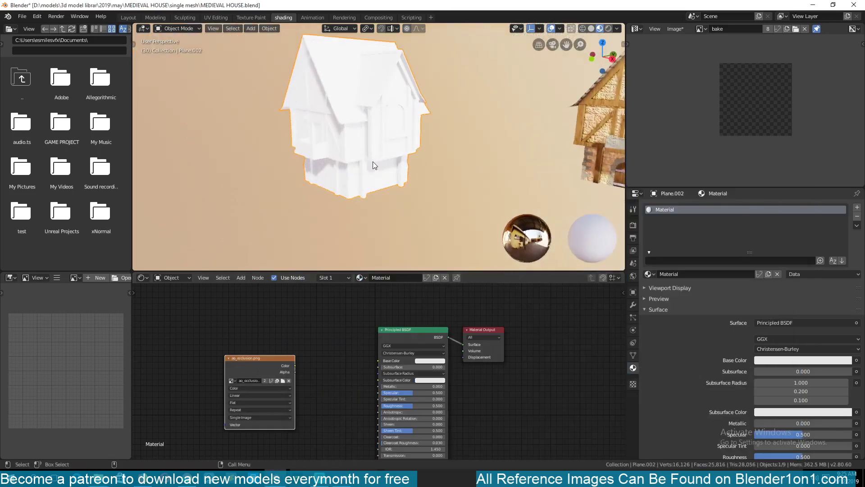
Step: Preview the ao_occlusion.png node on the duplicated house and examine the baked shading around the corner stones, timber beams and balcony door
ctrl+shift+click(272, 369)
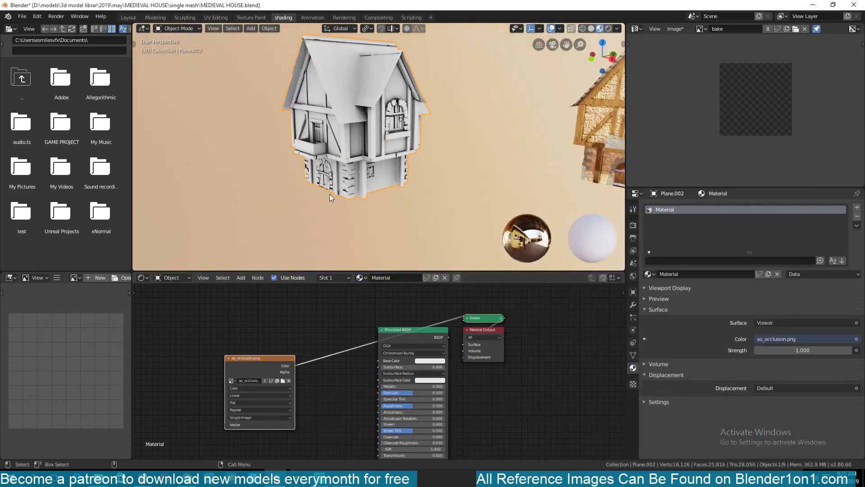
mouse_move(329, 194)
middle_down()
mouse_move(459, 175)
mouse_move(448, 192)
mouse_move(494, 202)
mouse_move(566, 187)
middle_up()
scroll(446, 185, up, 2)
scroll(447, 185, up, 2)
scroll(566, 188, up, 3)
mouse_move(455, 134)
middle_down()
mouse_move(439, 119)
mouse_move(420, 153)
mouse_move(396, 154)
mouse_move(508, 131)
middle_up()
scroll(420, 153, up, 4)
scroll(269, 119, down, 6)
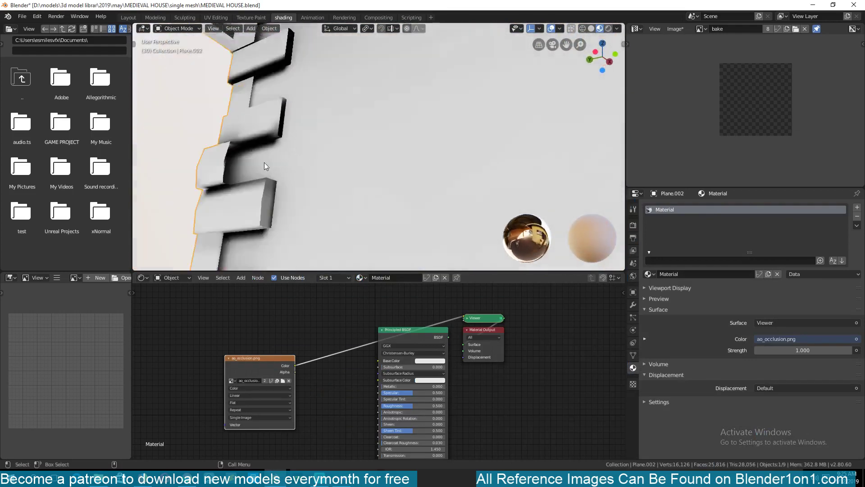
middle_drag(265, 162, 434, 196)
scroll(434, 196, up, 3)
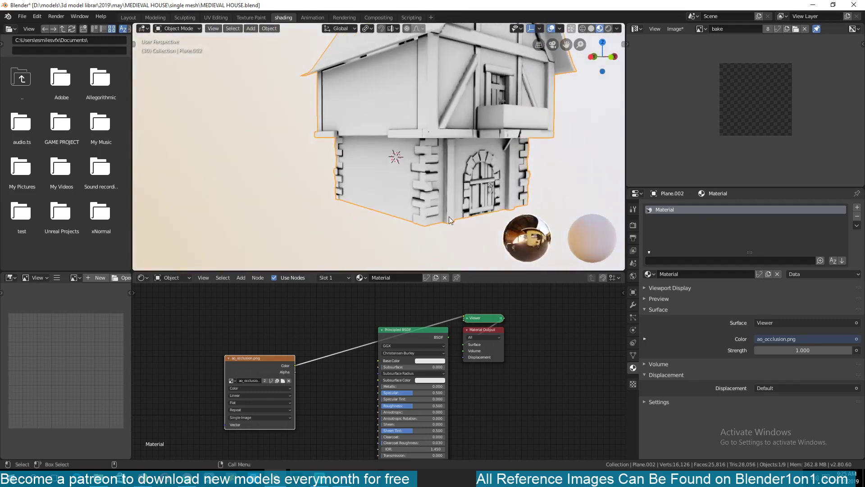
scroll(467, 150, up, 5)
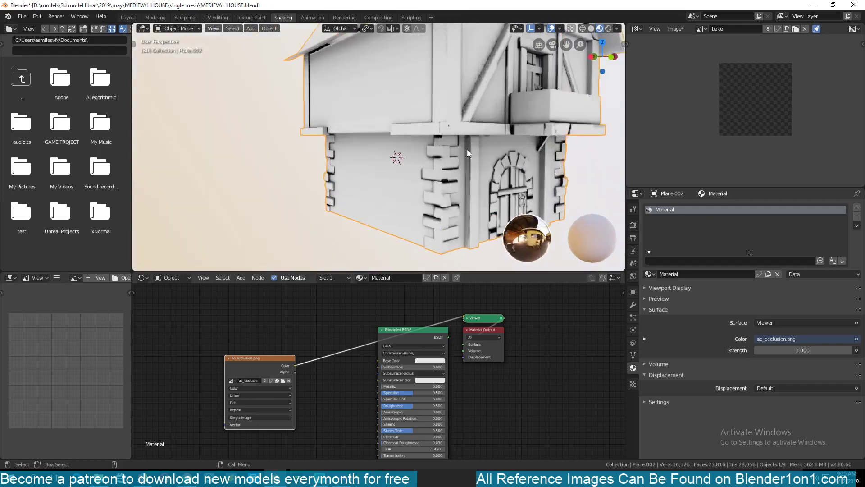
middle_drag(467, 150, 397, 154)
scroll(474, 108, down, 1)
middle_drag(378, 93, 393, 177)
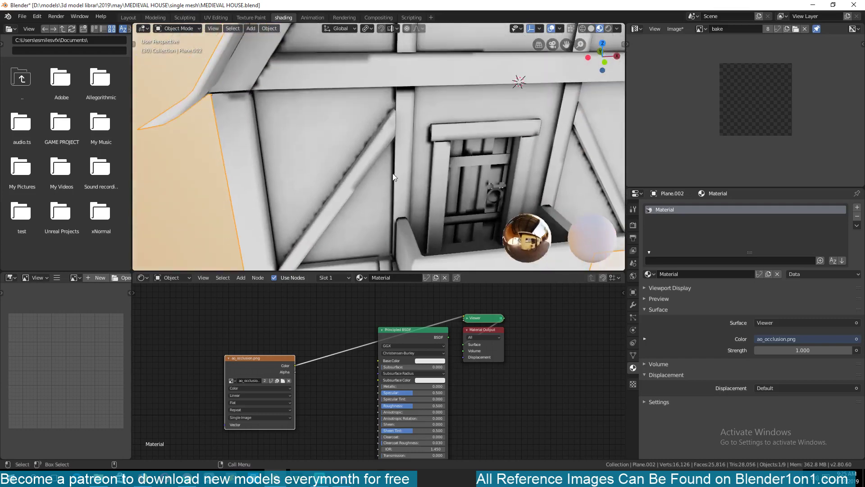
middle_drag(389, 102, 362, 79)
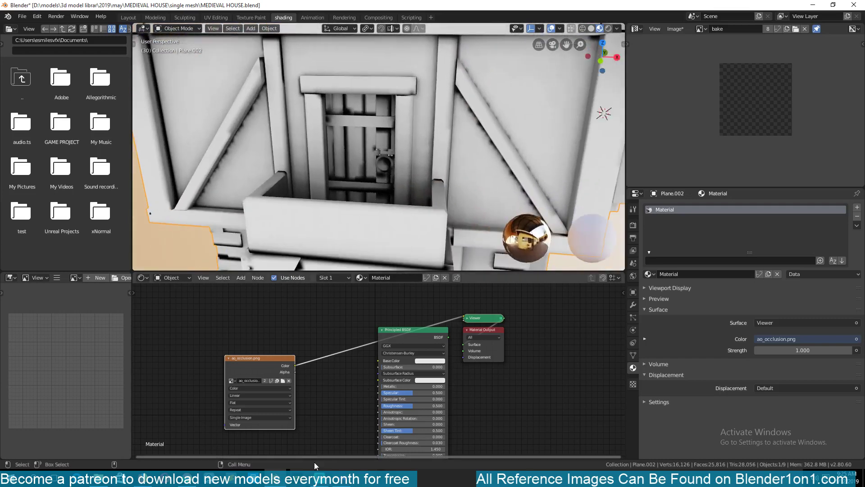
Step: Switch to xNormal and set the output map size to 4096 in both dimensions
click(338, 481)
click(384, 132)
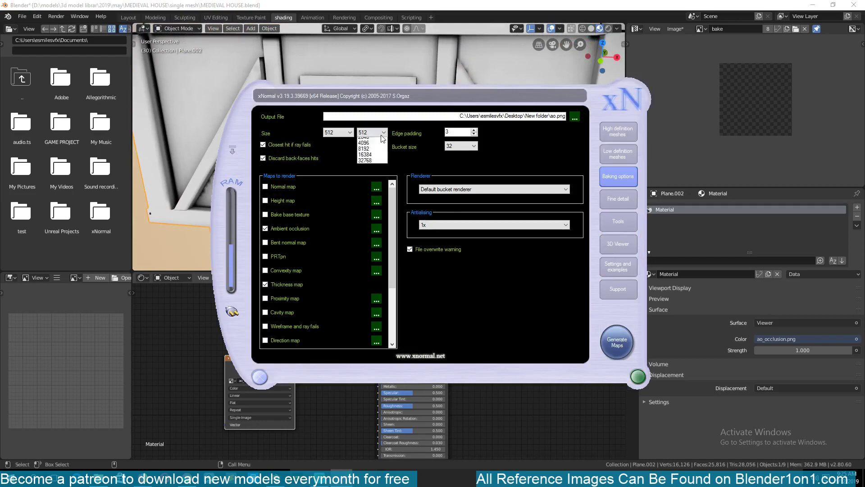
click(372, 187)
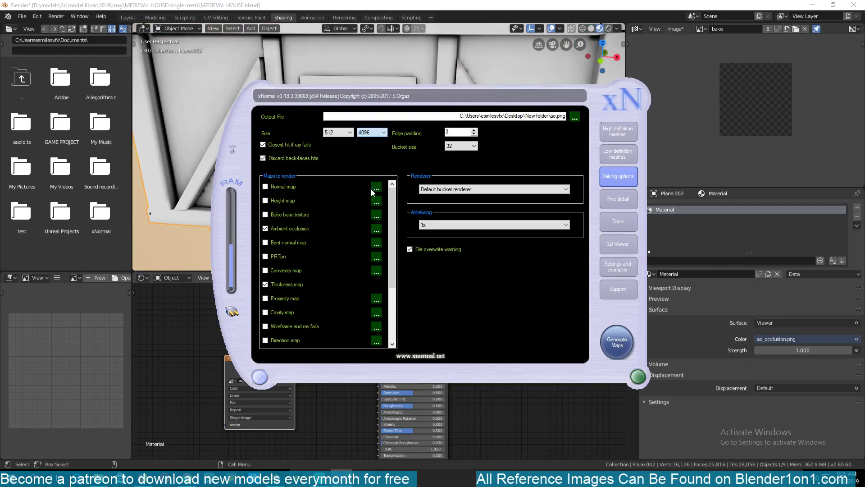
click(345, 133)
click(342, 185)
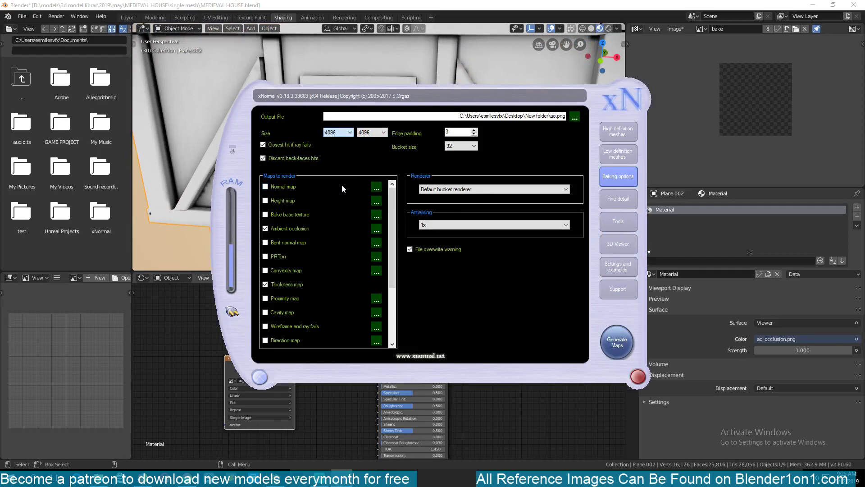
Step: Return to Blender, select the original textured house and unhide all hidden objects in the scene
click(431, 73)
scroll(446, 144, down, 8)
middle_drag(449, 150, 405, 156)
click(554, 148)
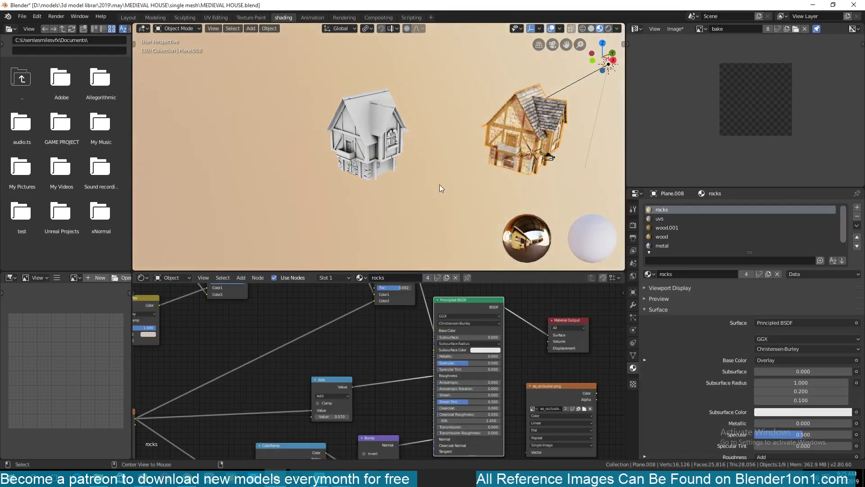
key(alt+h)
scroll(432, 191, down, 4)
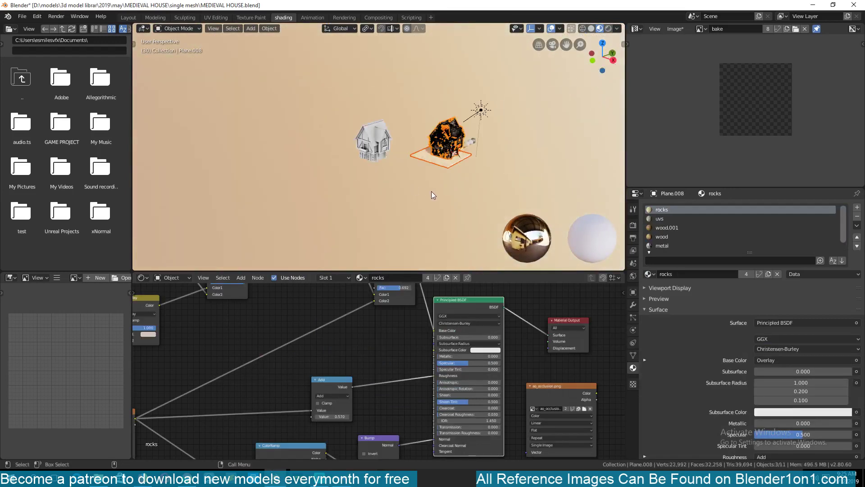
middle_drag(432, 191, 383, 201)
scroll(407, 201, up, 5)
scroll(405, 182, down, 2)
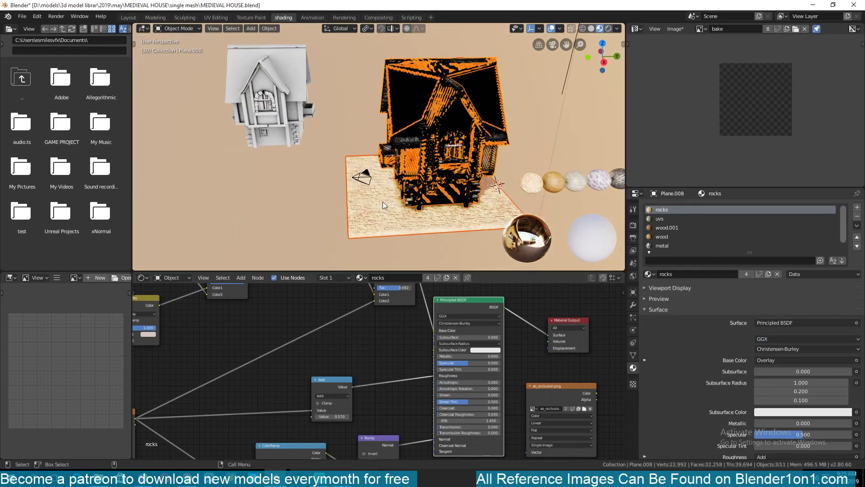
click(382, 201)
click(452, 112)
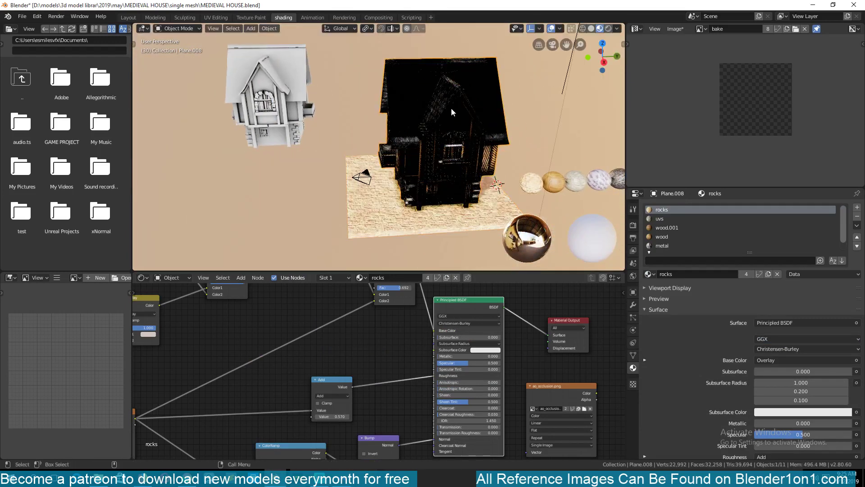
key(g)
right_click(303, 115)
key(g)
key(Escape)
Step: Open the most recent MEDIEVAL HOUSE.blend file
click(22, 16)
mouse_move(82, 47)
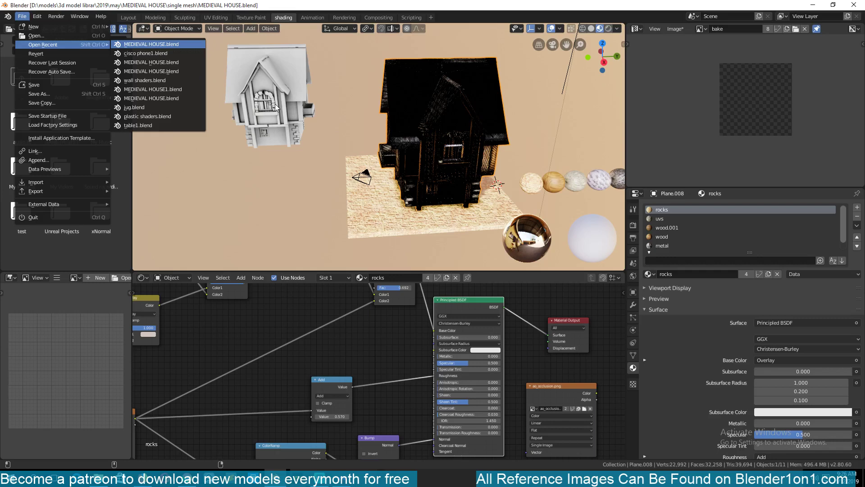
key(Return)
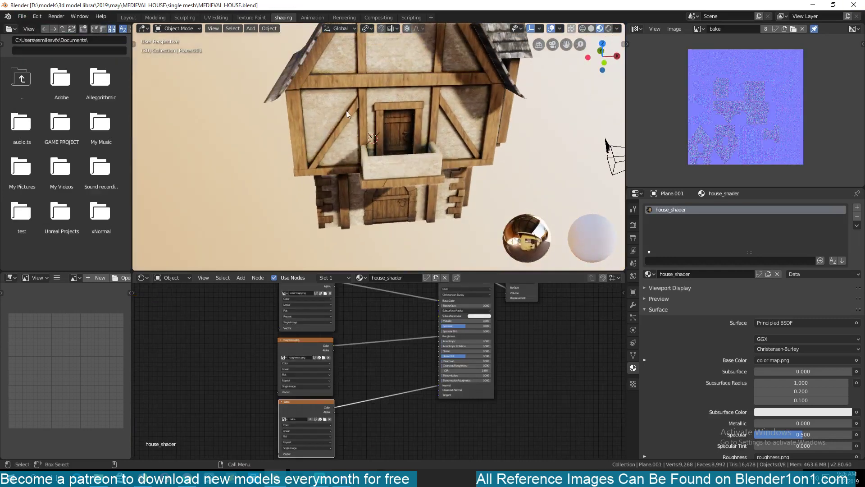
scroll(347, 111, down, 5)
middle_drag(347, 140, 372, 141)
click(372, 142)
key(g)
right_click(272, 118)
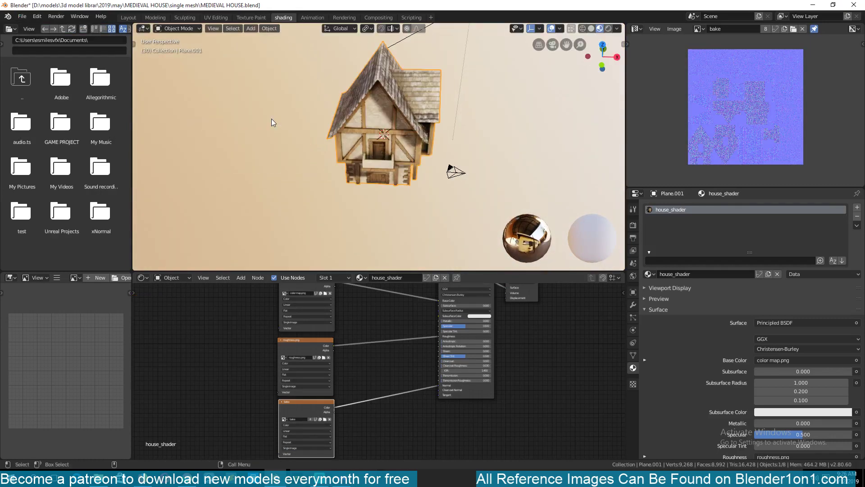
Step: Unhide all hidden objects and move the multi-material house off the stone base, beside the baked house
key(alt+h)
middle_drag(313, 127, 260, 127)
click(381, 190)
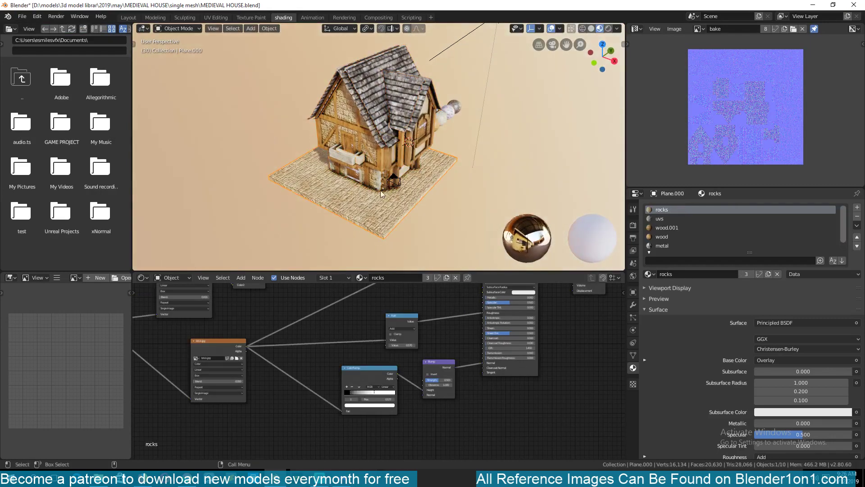
click(337, 154)
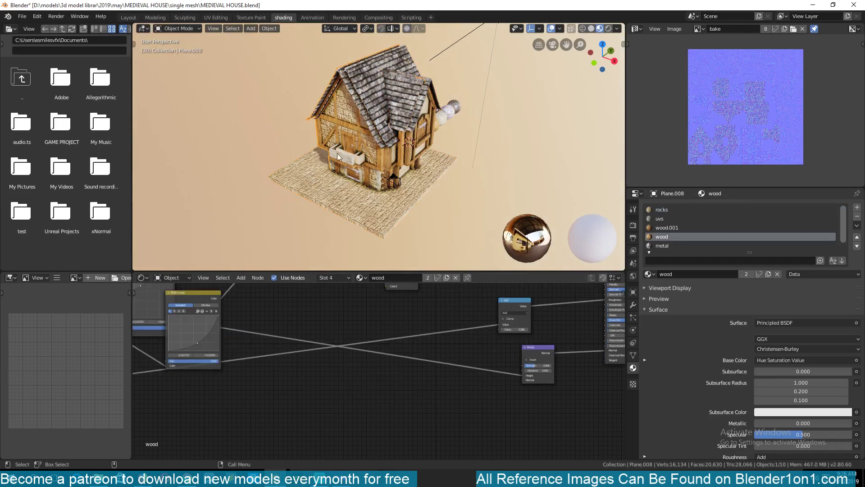
key(g)
click(257, 149)
Step: Examine the baked house's house_shader nodes and compare its look with the multi-material house from several angles
key(Home)
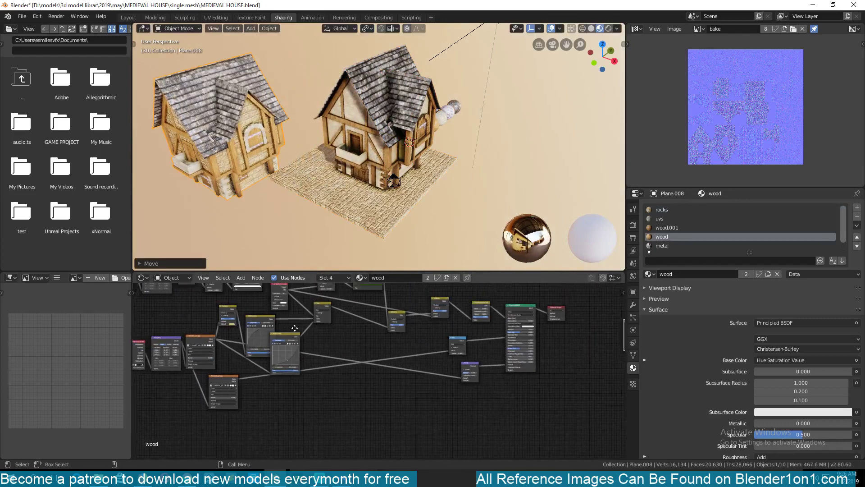
click(374, 148)
middle_drag(374, 148, 337, 111)
middle_drag(351, 323, 383, 336)
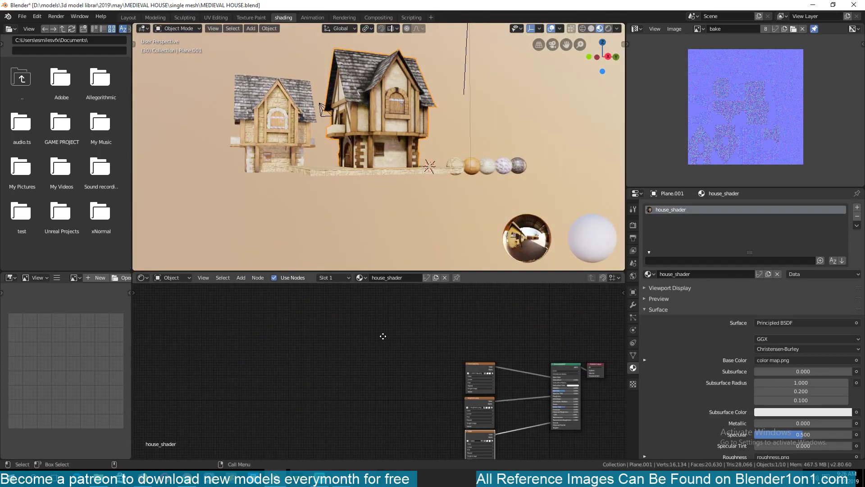
middle_drag(419, 364, 308, 321)
scroll(377, 71, up, 2)
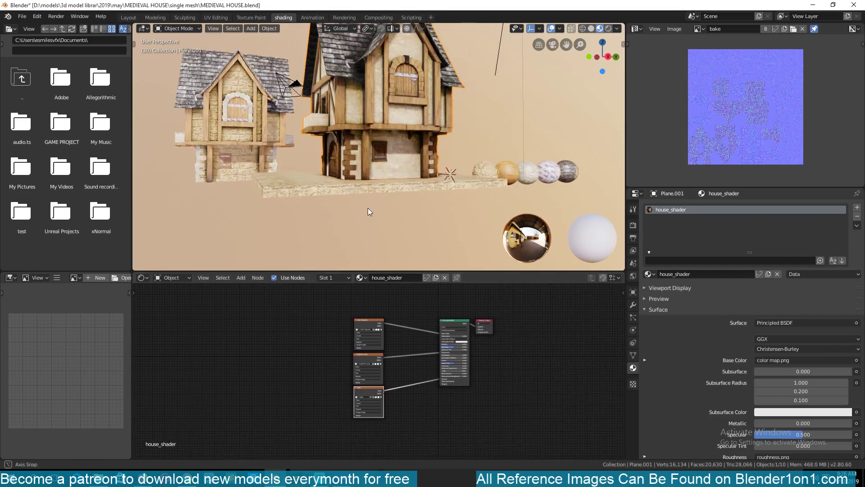
middle_drag(343, 108, 402, 186)
scroll(405, 139, up, 5)
middle_drag(406, 139, 464, 135)
scroll(438, 133, down, 5)
scroll(414, 148, up, 3)
scroll(414, 148, down, 3)
Step: Examine the Ambient Occlusion nodes in the multi-material house's wood and rocks materials
click(314, 155)
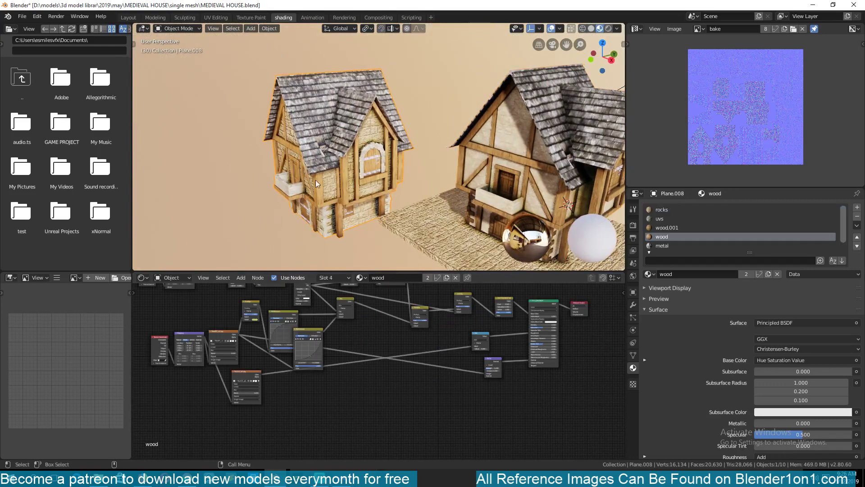
middle_drag(220, 406, 211, 396)
scroll(246, 387, up, 5)
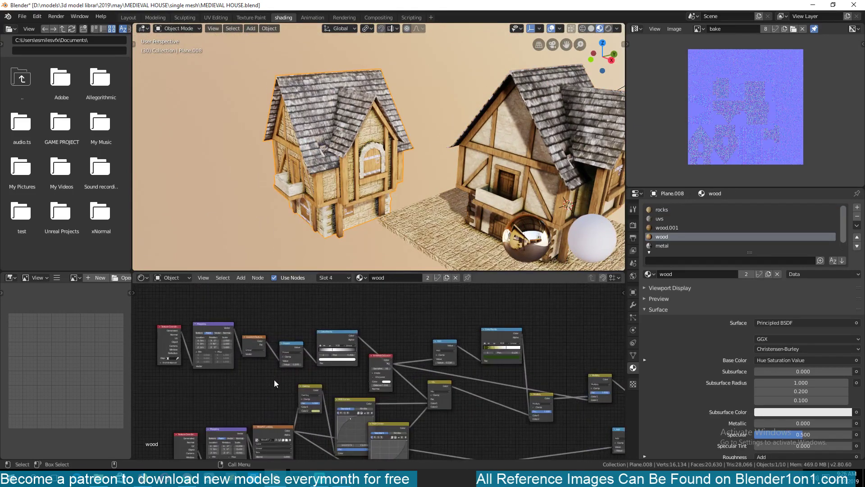
middle_drag(274, 380, 321, 362)
scroll(455, 371, up, 3)
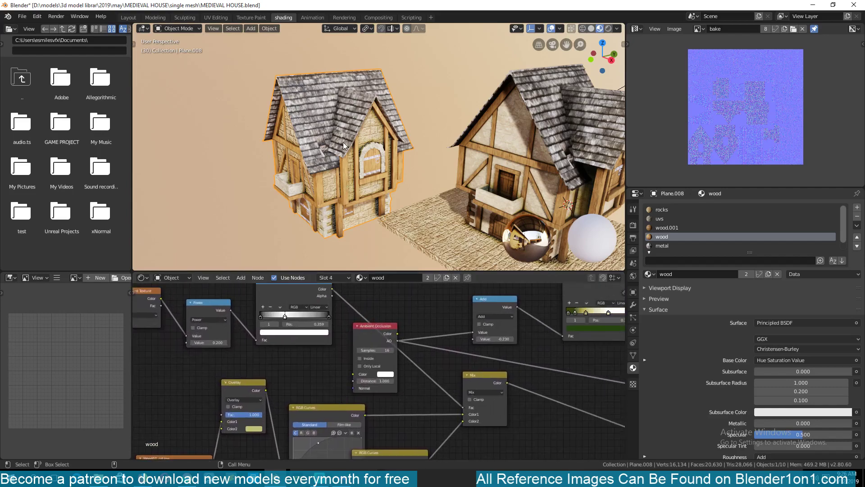
click(666, 210)
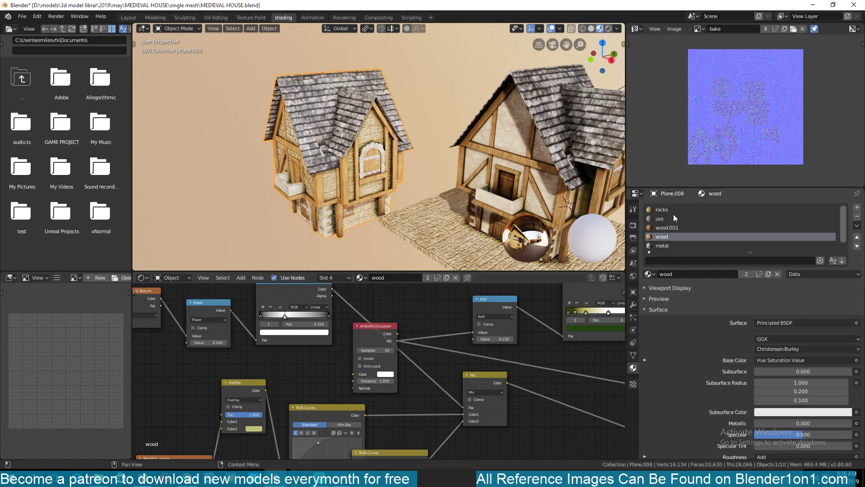
scroll(510, 437, down, 6)
middle_drag(353, 399, 480, 352)
scroll(450, 352, up, 6)
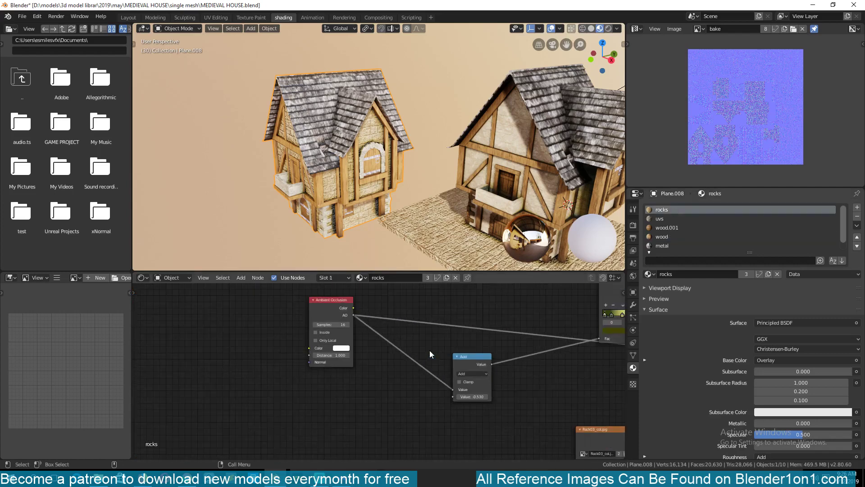
middle_drag(355, 336, 352, 361)
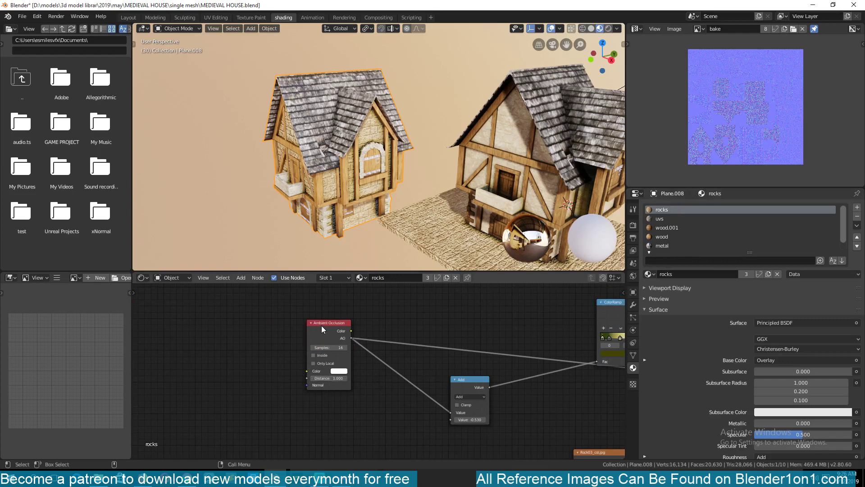
Step: Duplicate the multi-material house, place the copy beside it, and make the copy's rocks material single-user
shift+middle_drag(344, 148, 468, 174)
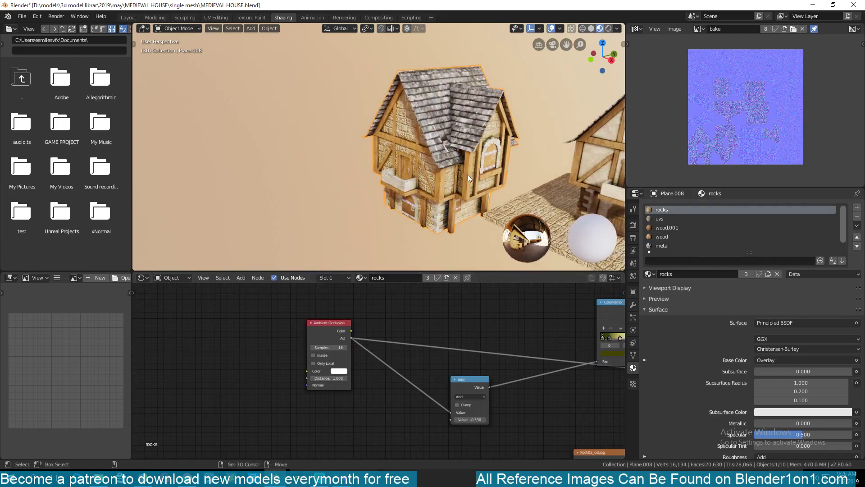
key(shift+d)
click(341, 333)
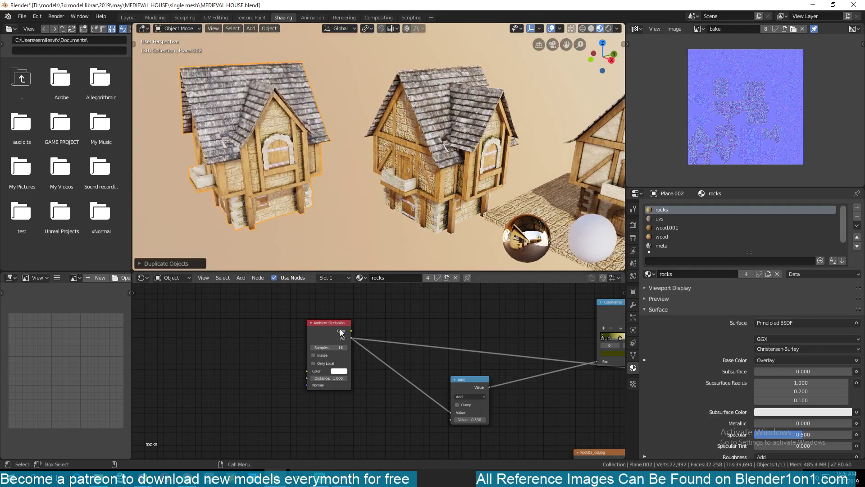
middle_drag(357, 363, 366, 366)
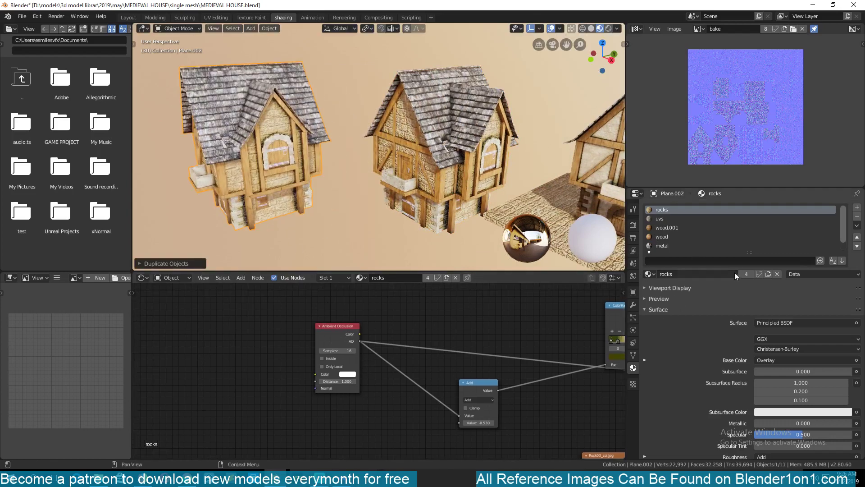
click(746, 275)
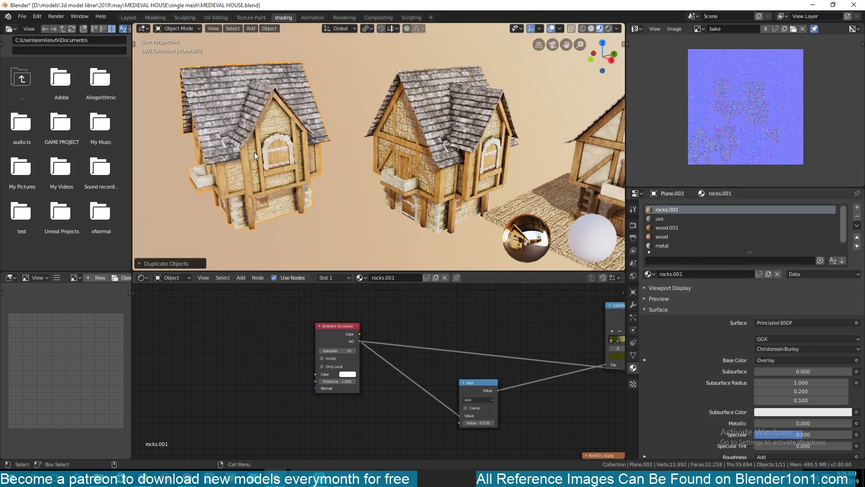
Step: Add ao_occlusion.png from File Explorer to the copied rocks material and place its image texture node beside the Ambient Occlusion node
middle_drag(468, 341, 400, 330)
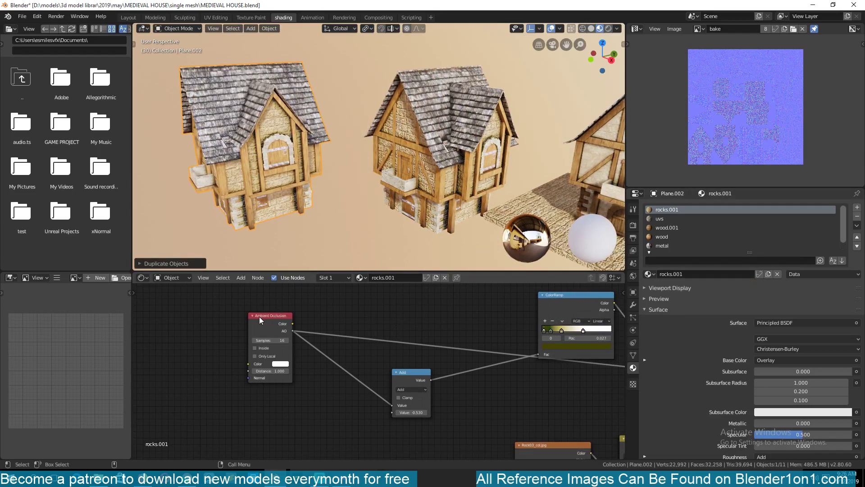
click(99, 477)
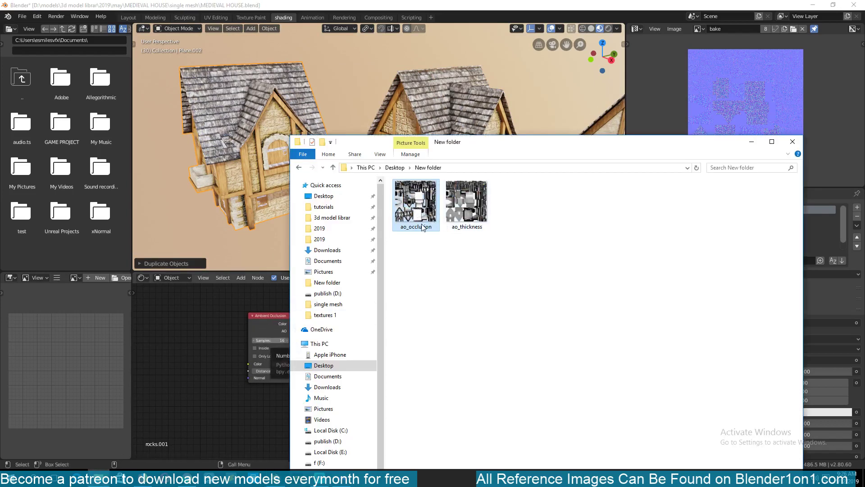
drag(419, 215, 183, 322)
middle_drag(184, 322, 267, 334)
middle_drag(312, 349, 243, 355)
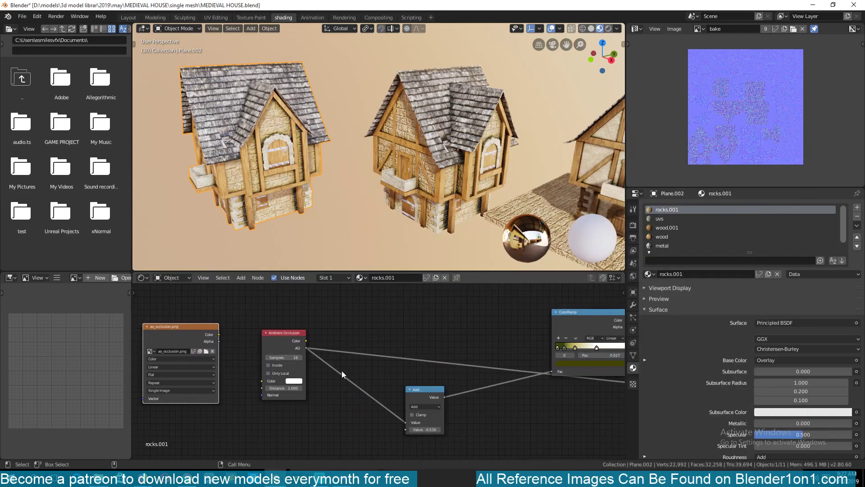
Step: Connect the ao_occlusion.png Color output to the Add node's value input in place of the Ambient Occlusion node
middle_drag(367, 377, 352, 356)
middle_drag(252, 356, 207, 323)
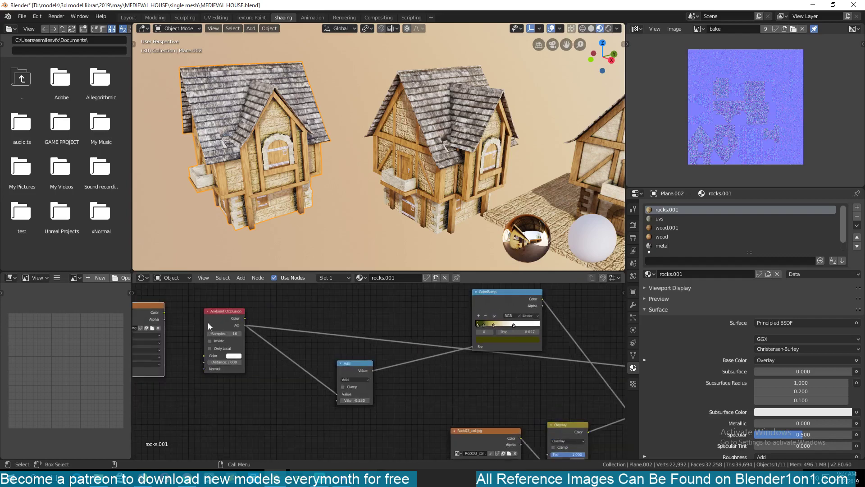
drag(310, 377, 338, 394)
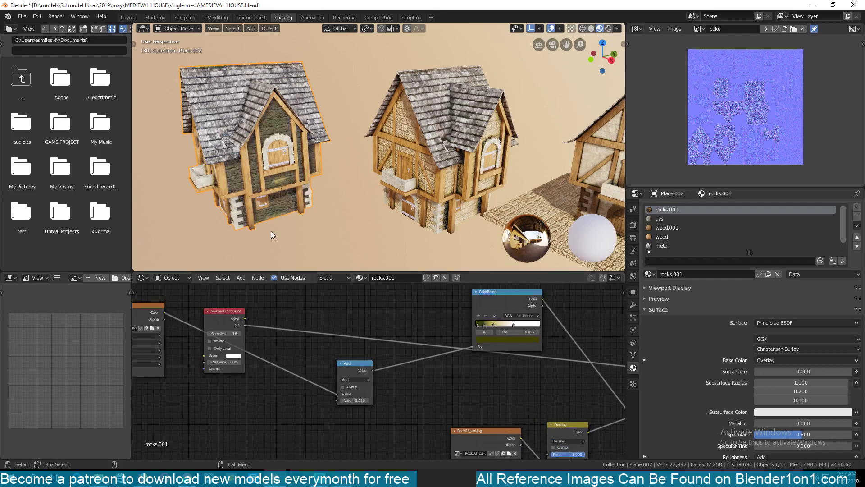
Step: Connect the ao_occlusion.png Color output to the Multiply node's color input and remove the Ambient Occlusion node from the copied rocks material
scroll(272, 230, up, 2)
scroll(342, 394, down, 3)
scroll(267, 374, down, 1)
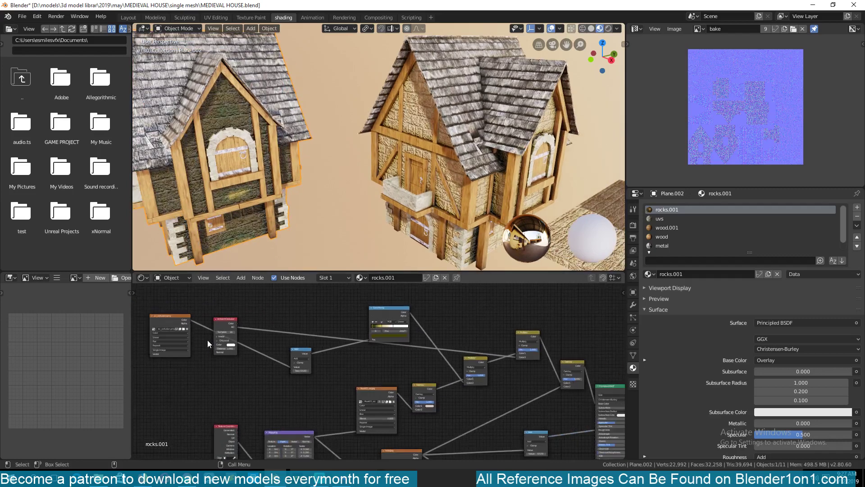
drag(191, 320, 517, 357)
middle_drag(240, 369, 293, 367)
drag(282, 322, 244, 370)
Step: Set the Add node's second value to -0.030 and check the stone walls around the copied house
scroll(229, 164, up, 1)
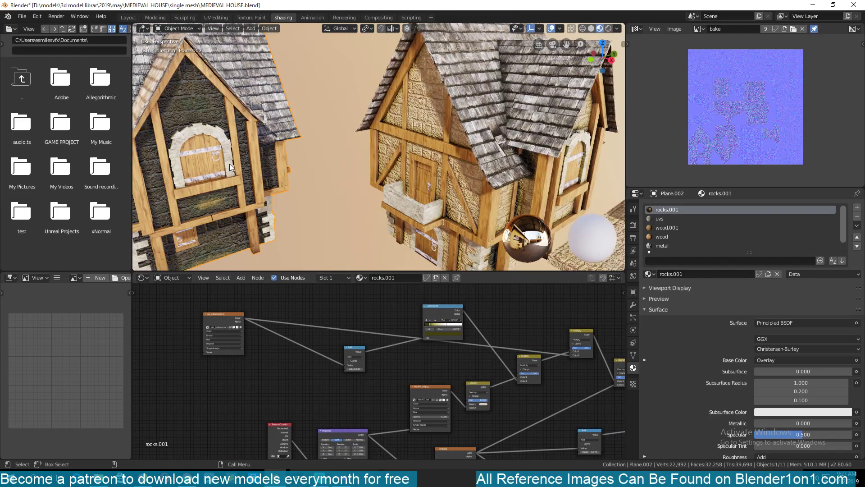
middle_drag(229, 164, 289, 179)
scroll(304, 361, up, 4)
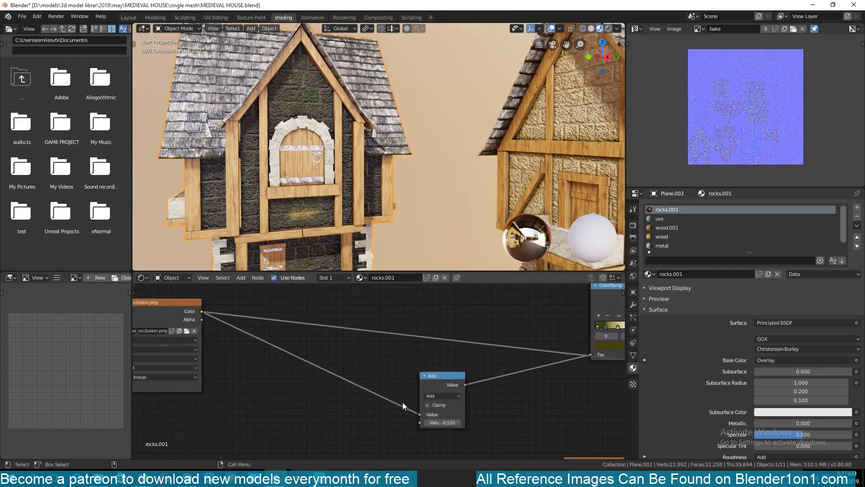
drag(441, 422, 462, 422)
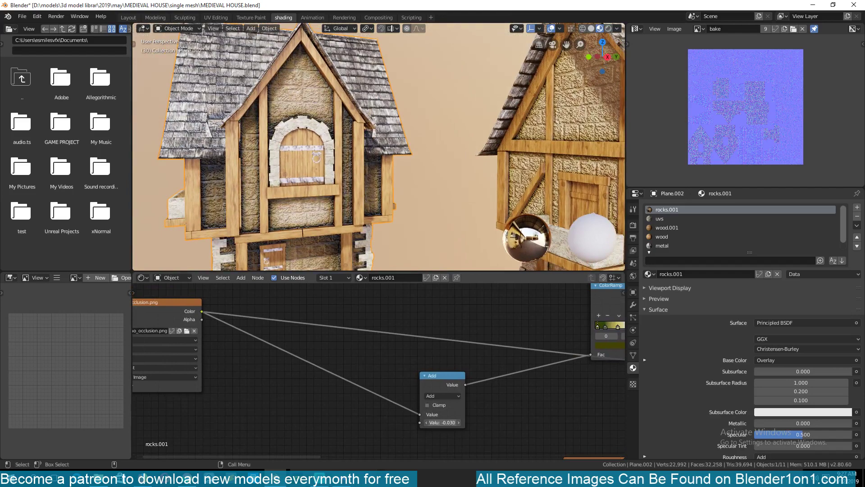
scroll(253, 223, down, 3)
middle_drag(252, 223, 307, 259)
scroll(265, 220, up, 4)
middle_drag(208, 357, 316, 366)
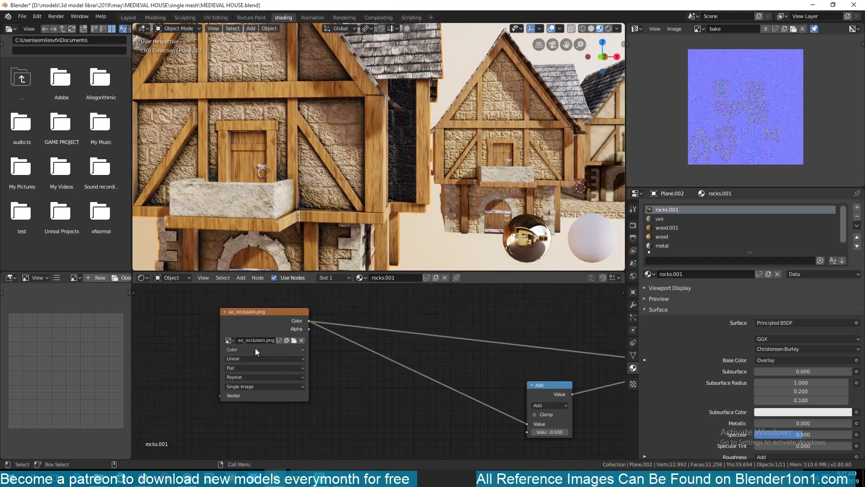
middle_drag(297, 245, 409, 185)
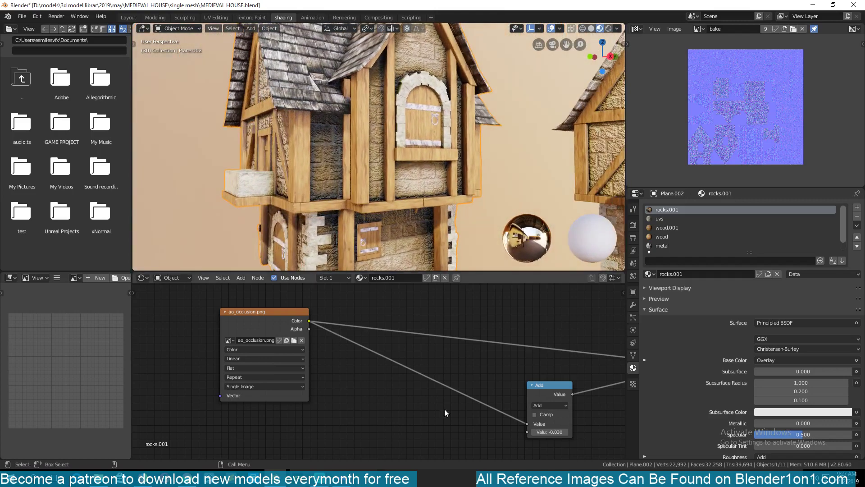
Step: Set the Add node's second value to -0.130 in the copied rocks material and check the whole house
mouse_move(550, 432)
mouse_down()
mouse_move(575, 431)
mouse_move(530, 432)
mouse_up()
scroll(362, 227, down, 1)
middle_drag(383, 224, 386, 240)
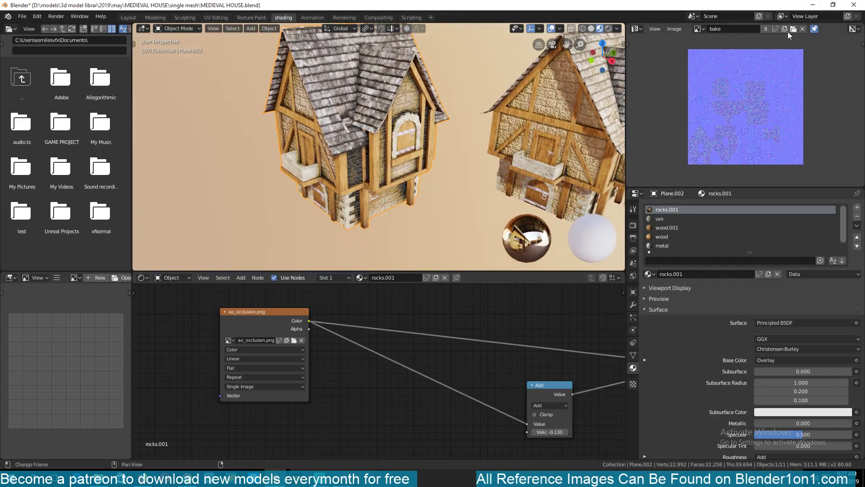
Step: Minimize Blender and switch to the xNormal window showing the baking options
click(811, 6)
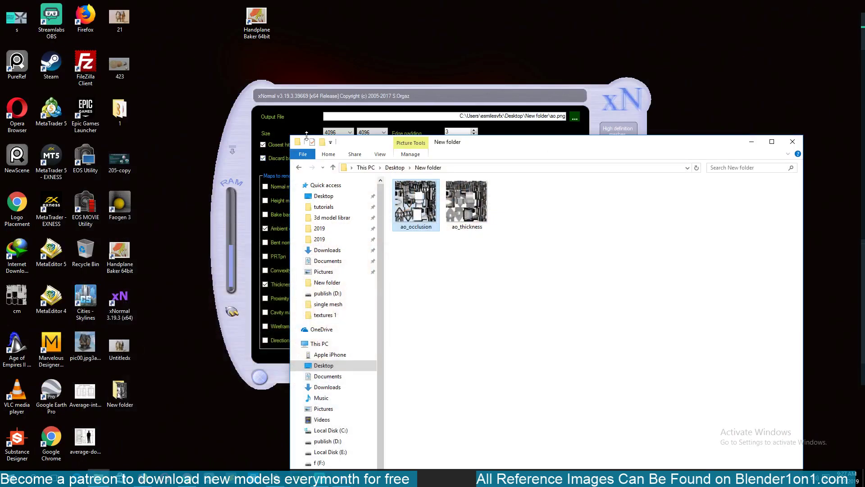
click(245, 125)
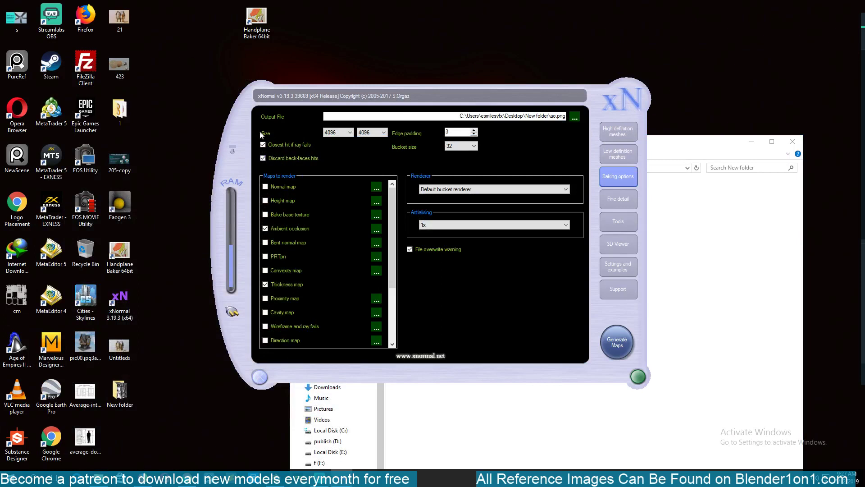